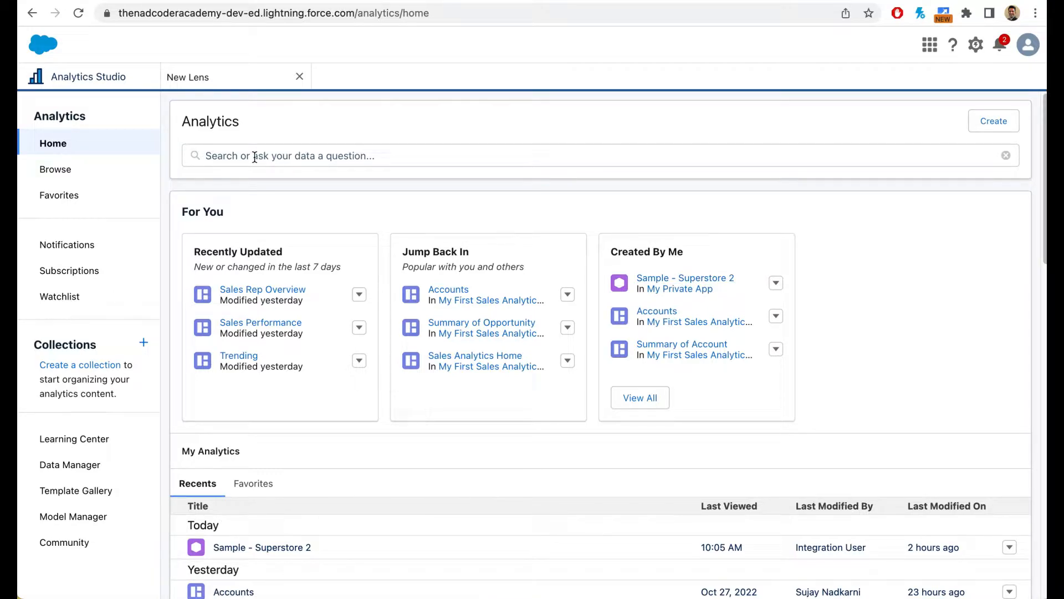
# - Explore the Sample - Superstore 2 dataset in a new lens and switch the chart to a Compare Table
pyautogui.click(687, 279)
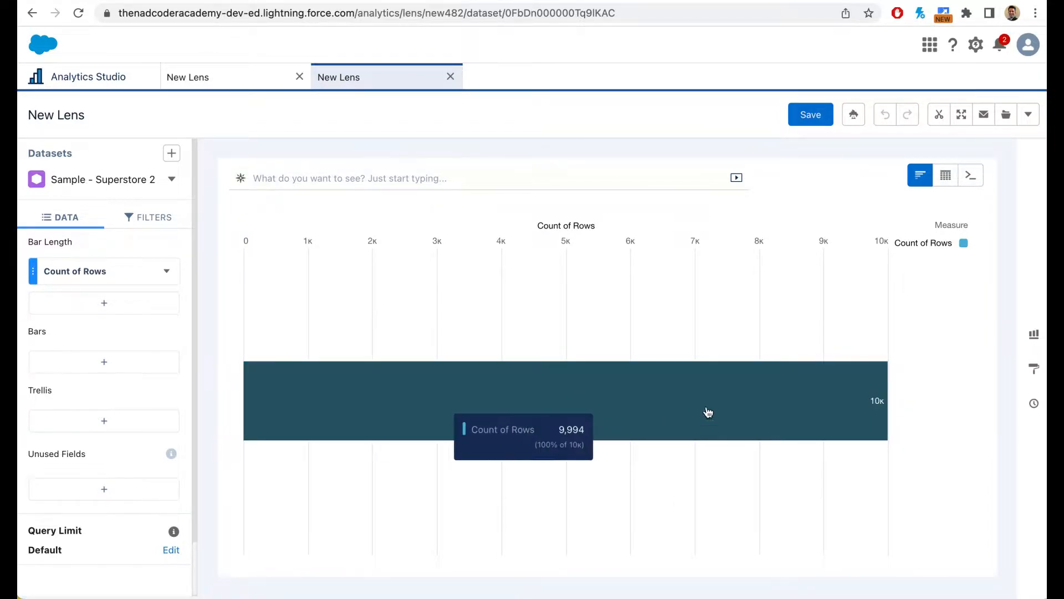
pyautogui.click(945, 176)
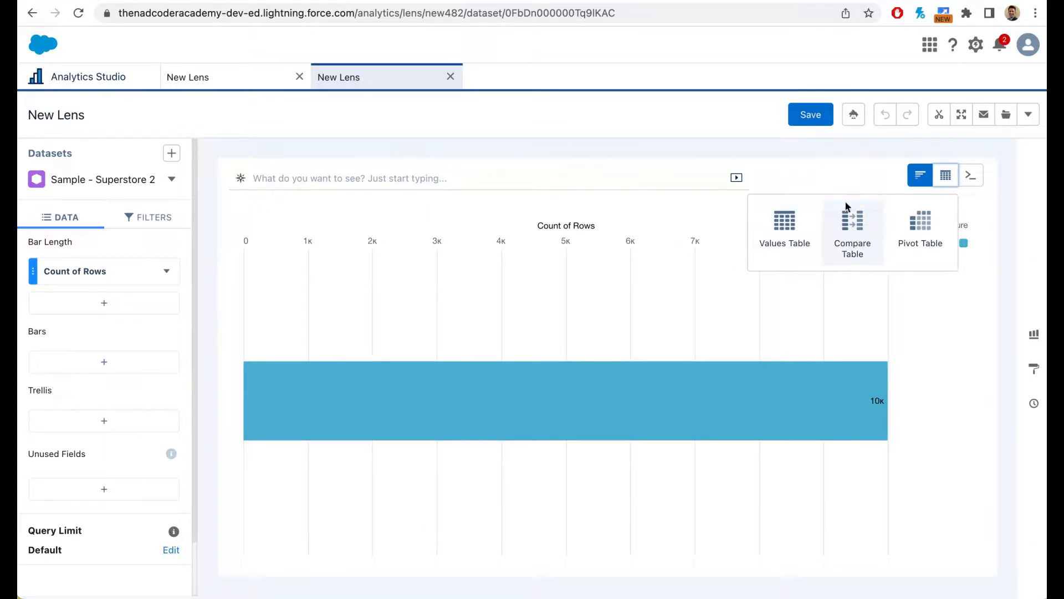
pyautogui.click(850, 253)
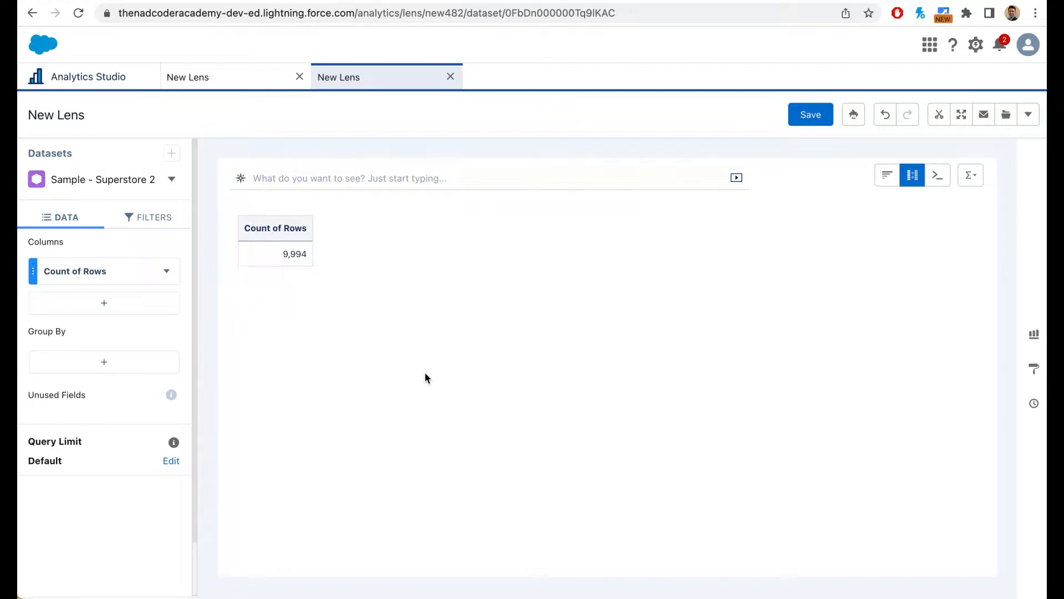
# - Group the compare table by Category
pyautogui.click(78, 367)
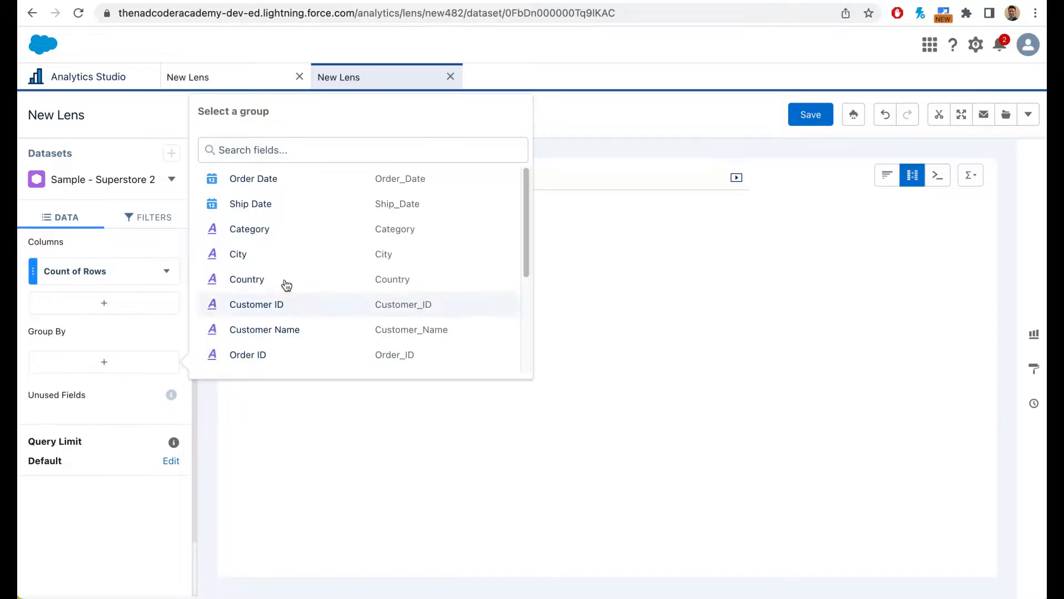
pyautogui.write('cate')
pyautogui.click(237, 181)
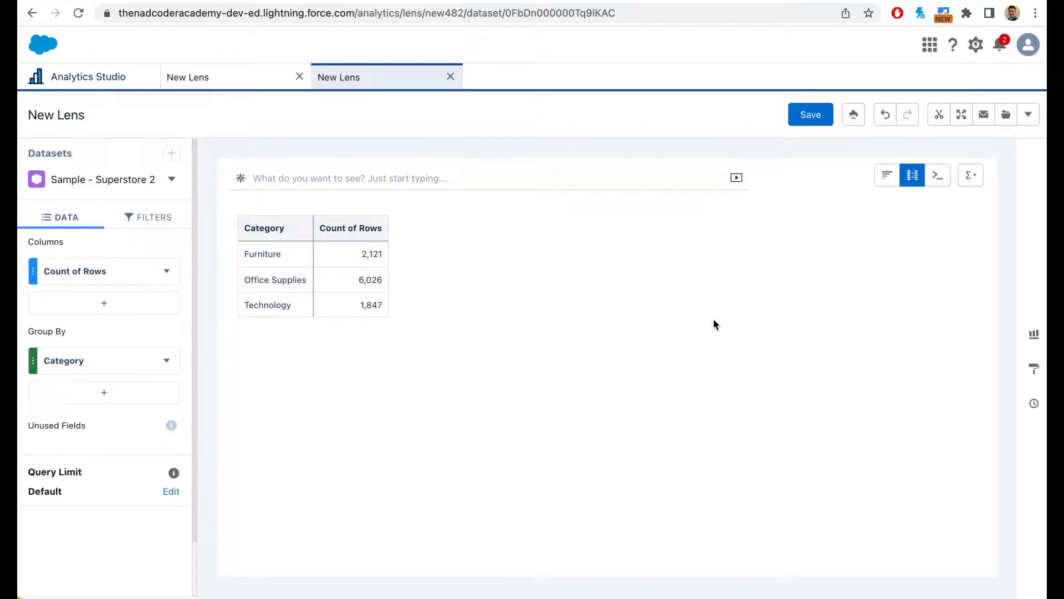
# - Add a formula column that calculates the Running Total of Count of Rows with no reset group
pyautogui.click(89, 309)
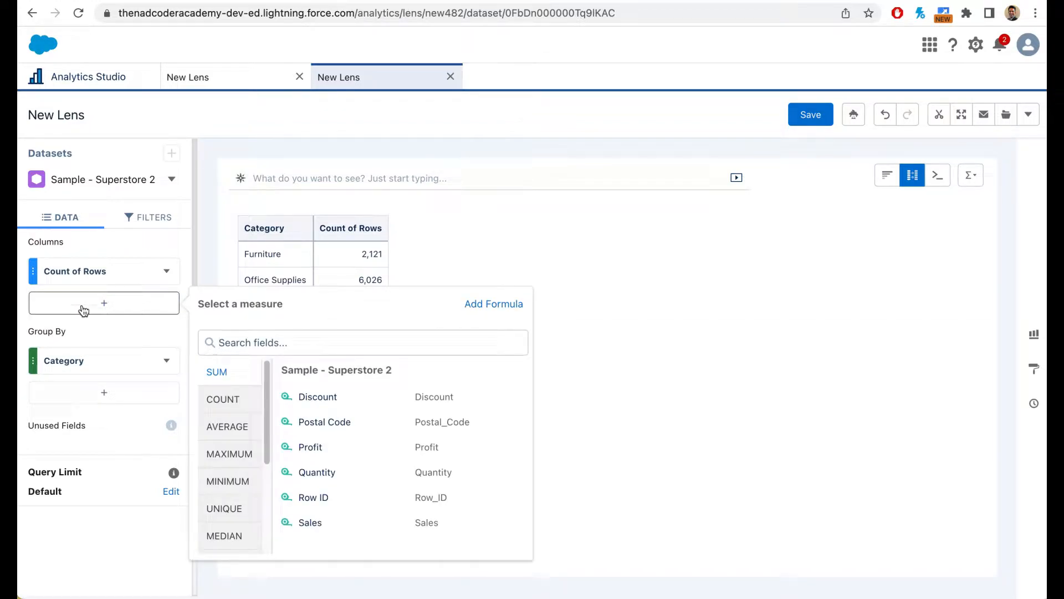
pyautogui.click(491, 315)
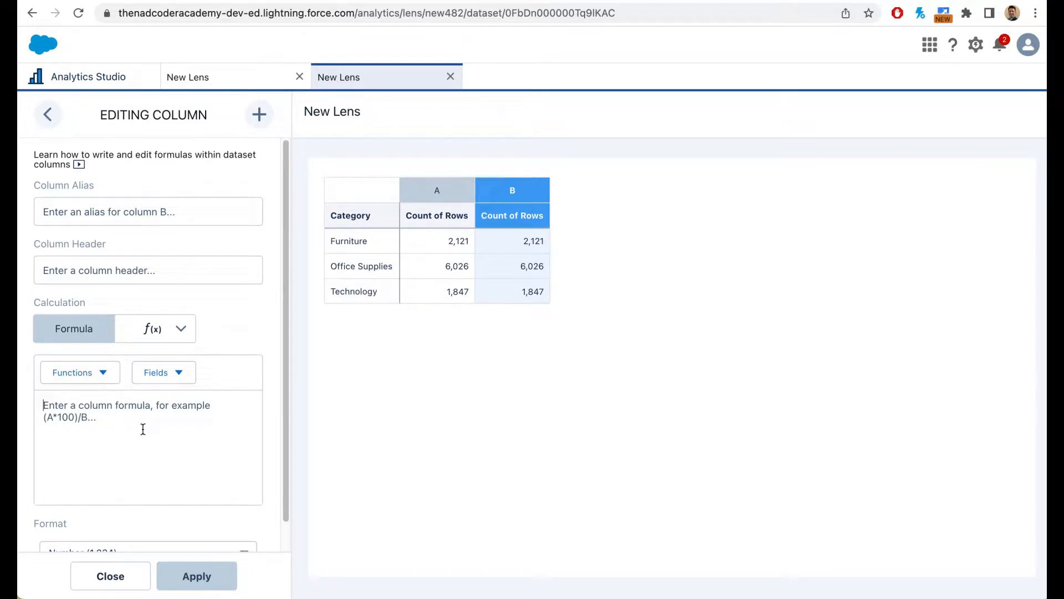
pyautogui.click(170, 343)
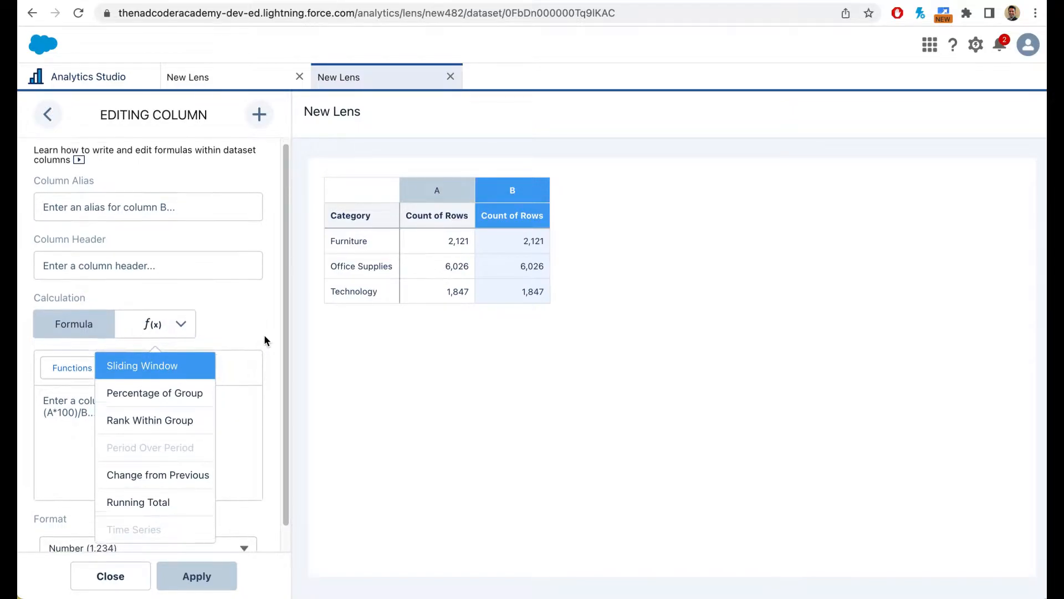
pyautogui.scroll(-1, 264, 335)
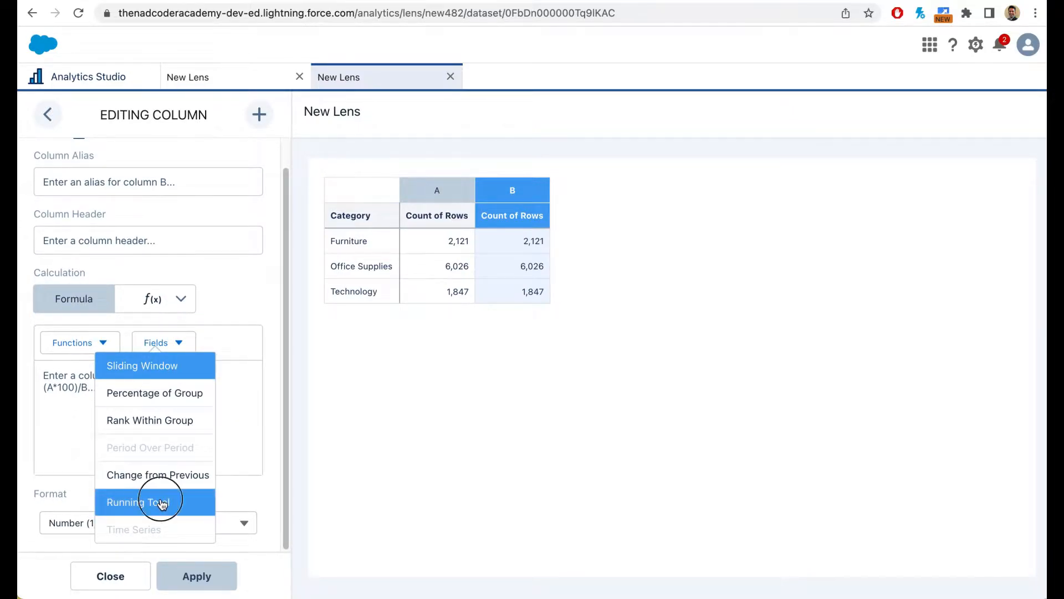
pyautogui.click(161, 503)
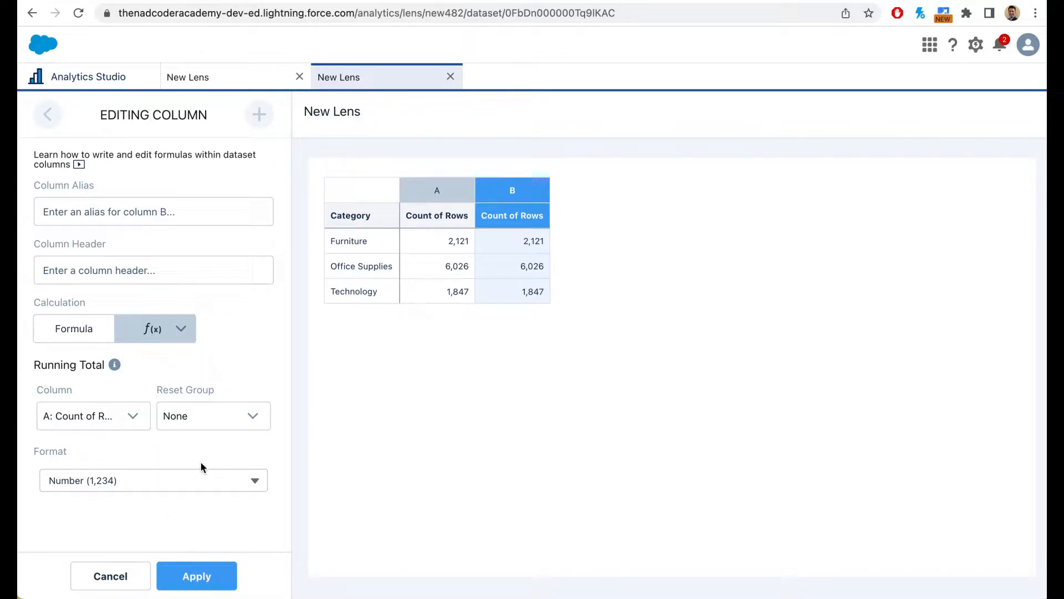
pyautogui.click(212, 572)
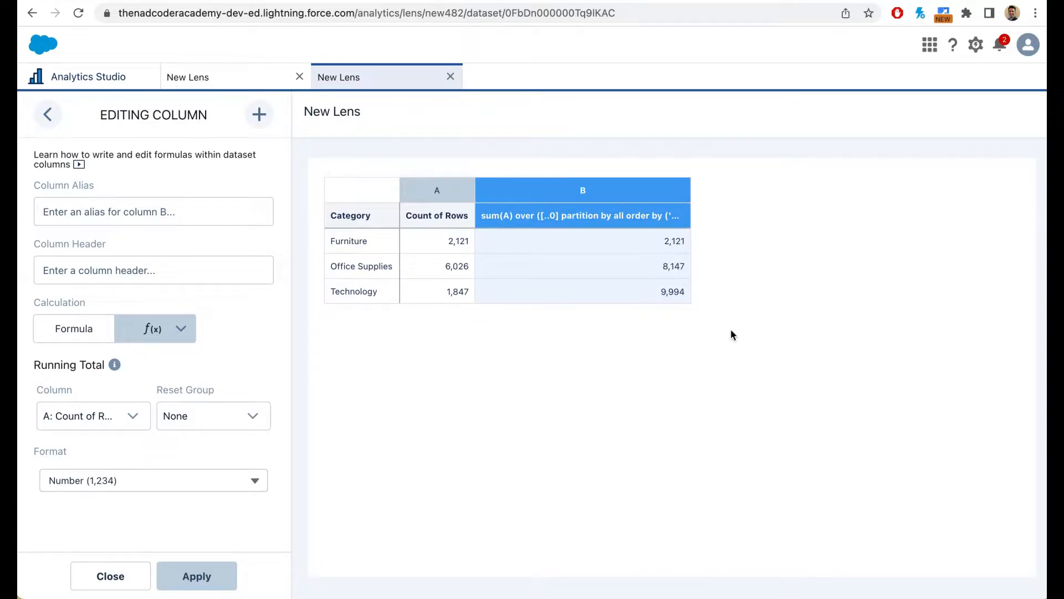
pyautogui.click(133, 573)
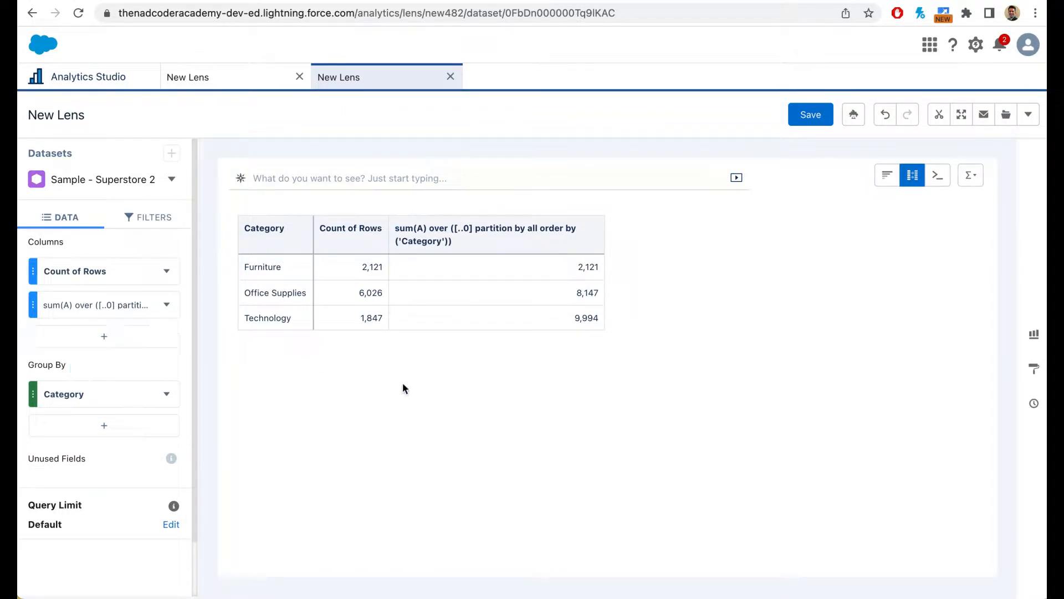
# - Add another formula column that calculates A*0.2 and return to the lens
pyautogui.click(104, 336)
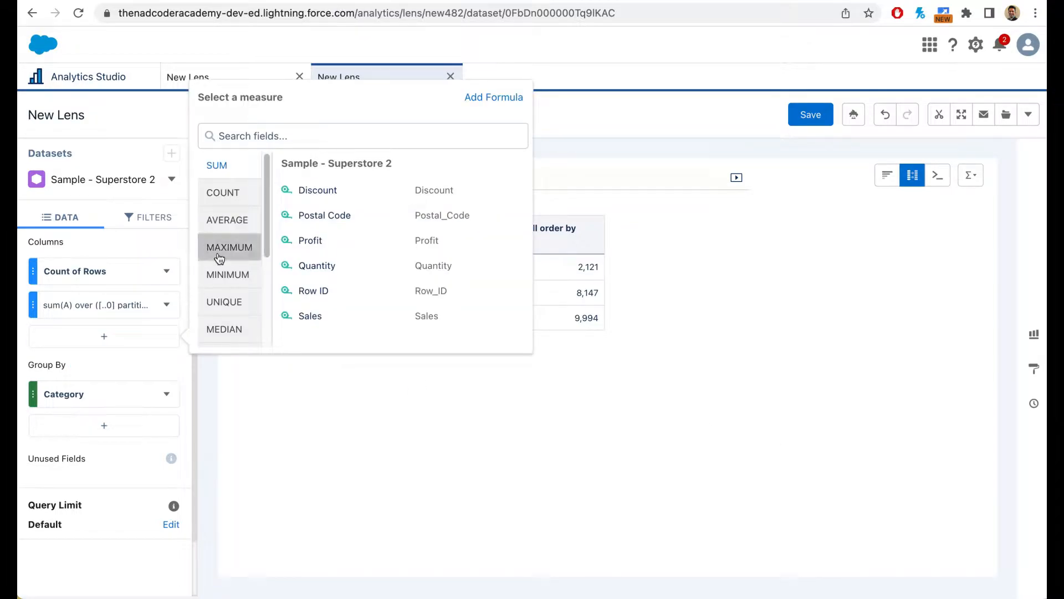
pyautogui.click(489, 101)
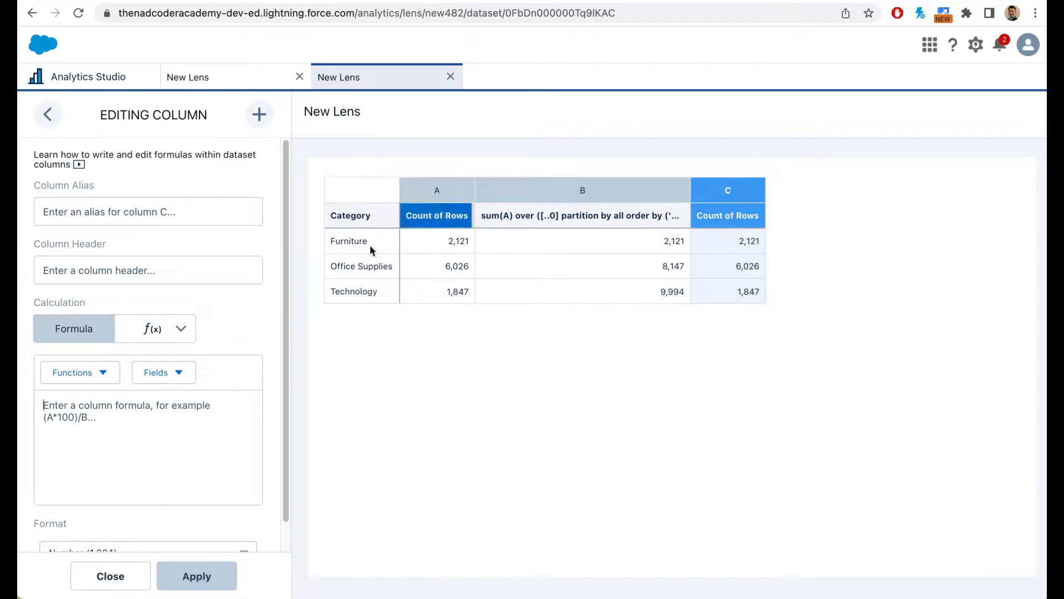
pyautogui.write('A')
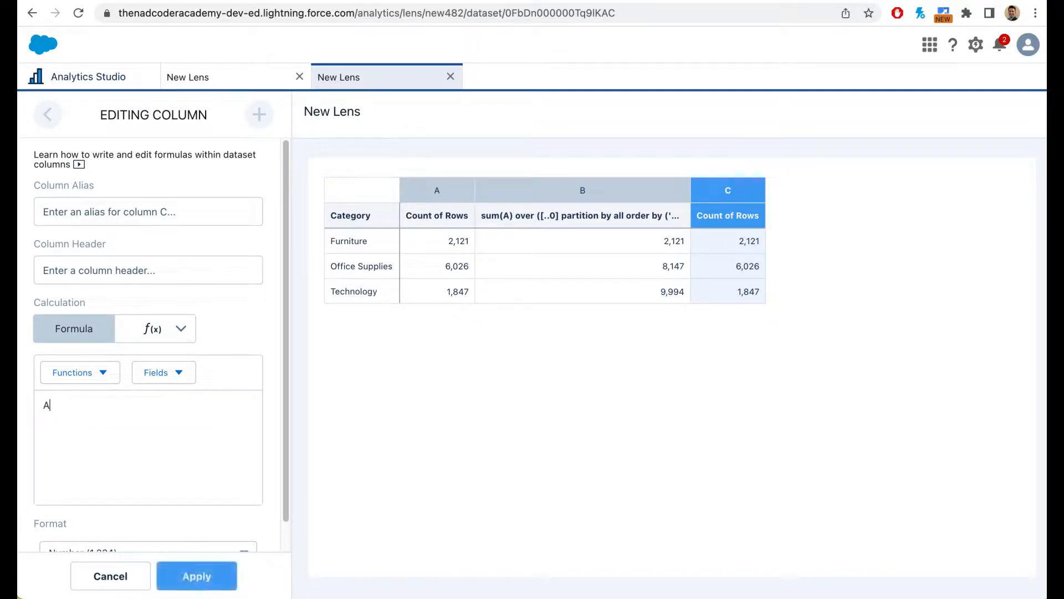
pyautogui.write('*')
pyautogui.write('0.2')
pyautogui.scroll(-1, 229, 506)
pyautogui.click(217, 577)
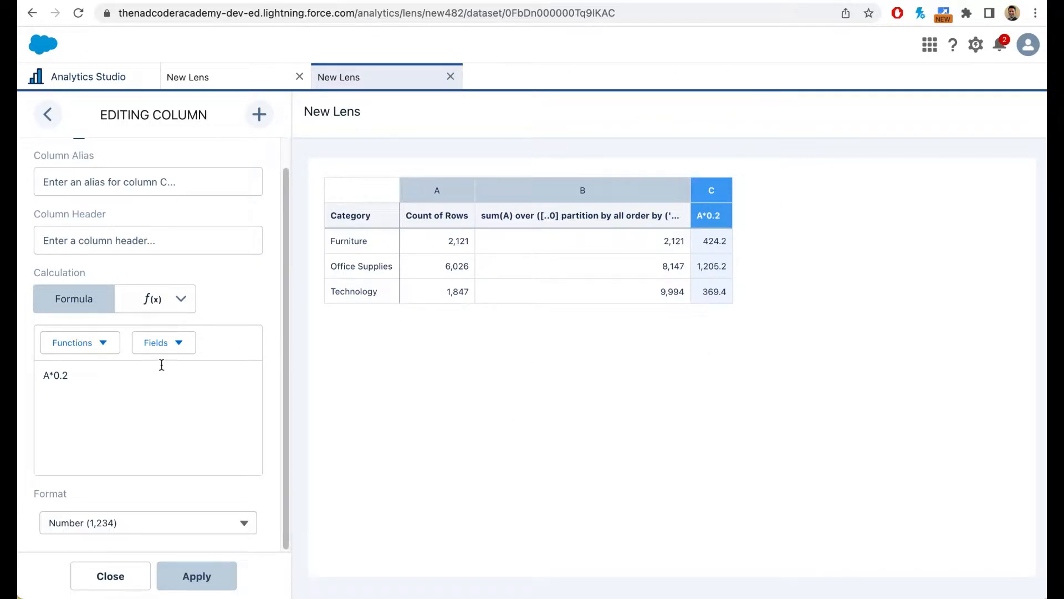
pyautogui.click(109, 576)
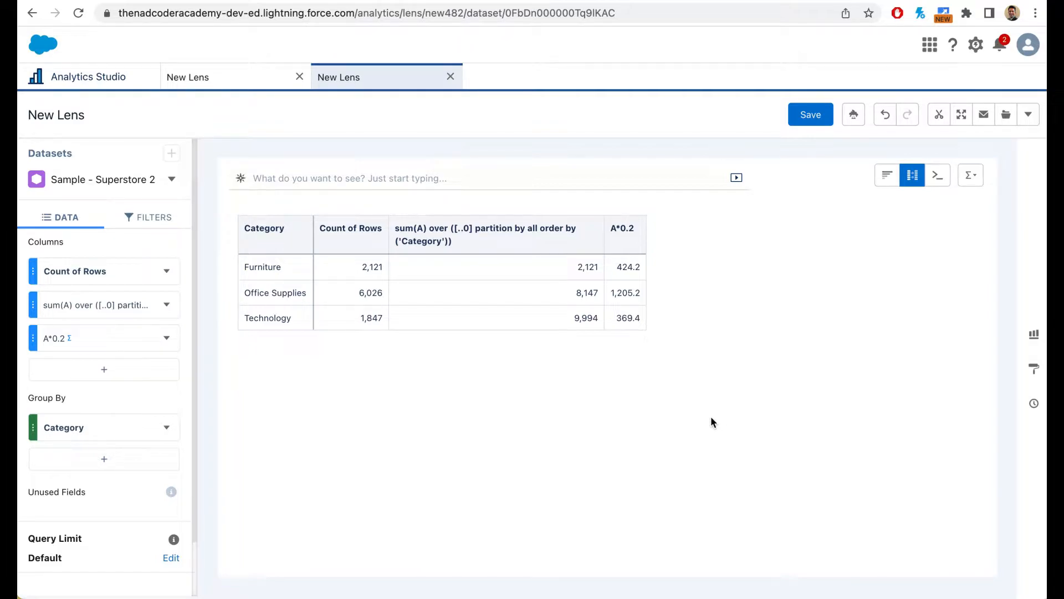
# - Delete the running total column and the A*0.2 column from the table
pyautogui.click(166, 304)
pyautogui.click(193, 410)
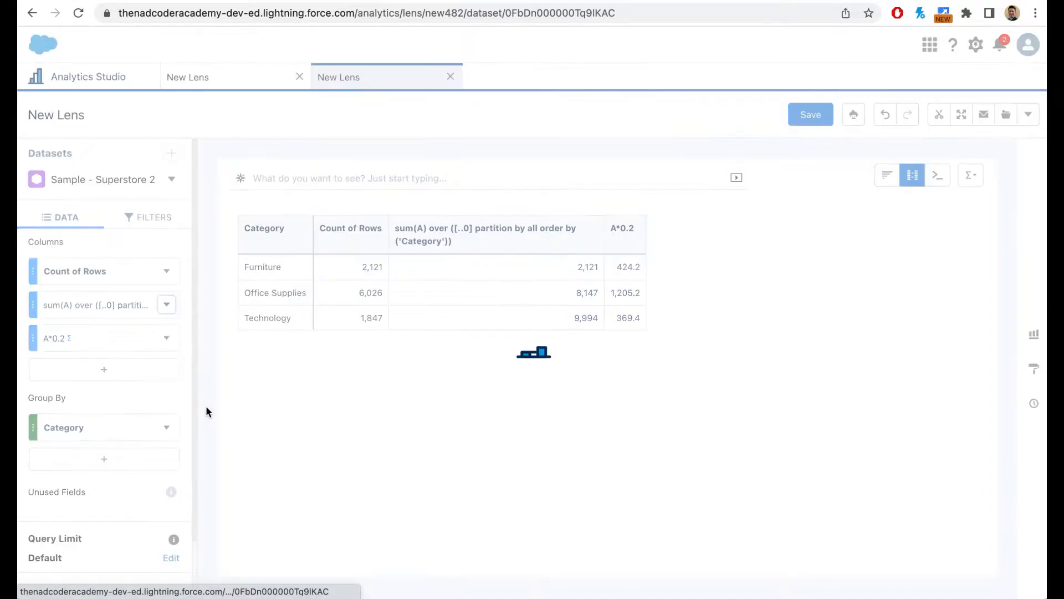
pyautogui.click(168, 305)
pyautogui.click(172, 410)
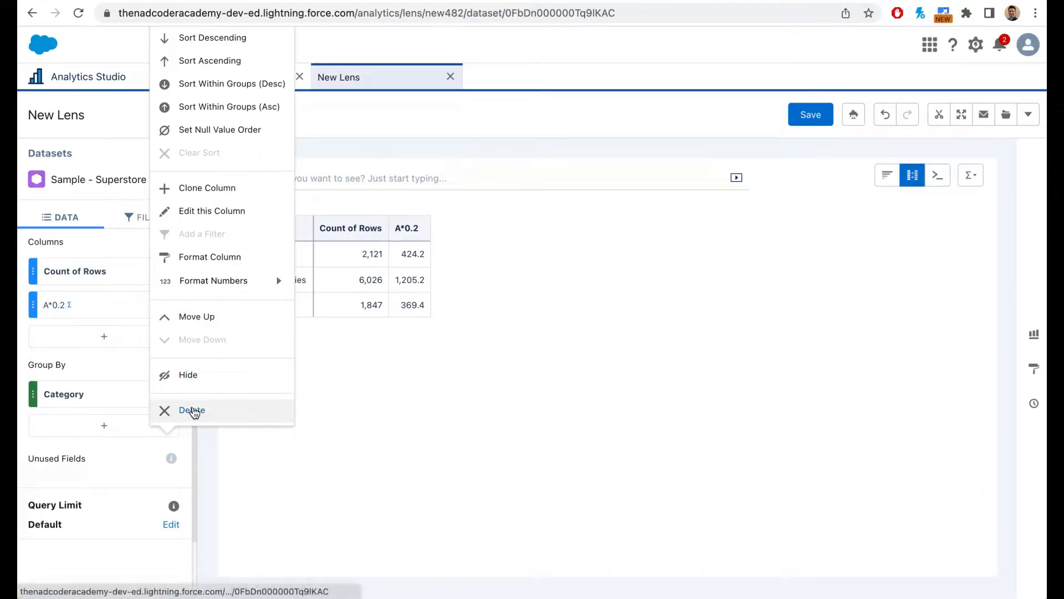
# - Replace the Count of Rows measure with the Sum of Sales
pyautogui.click(107, 277)
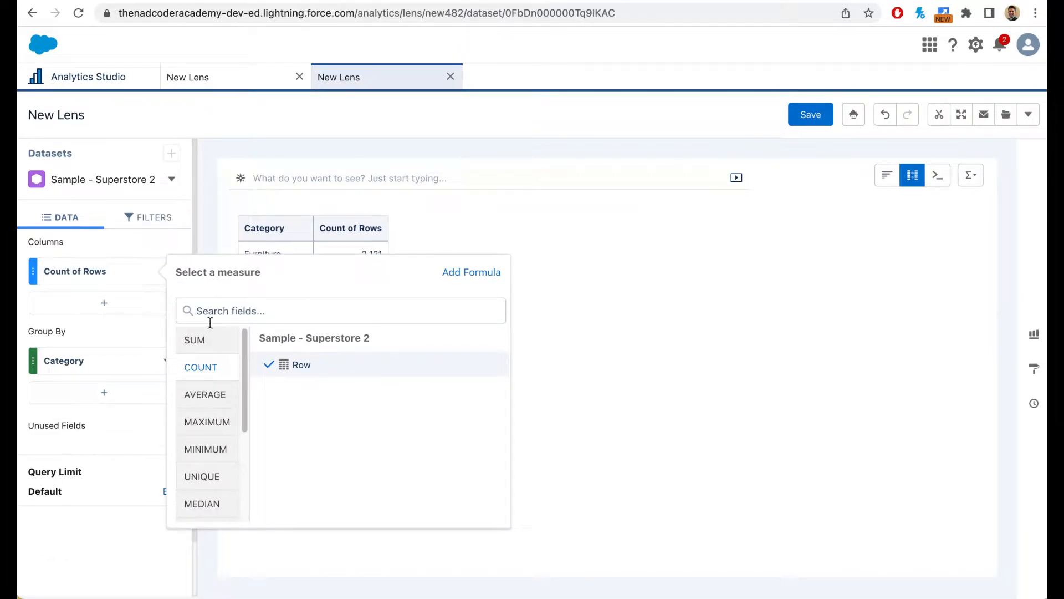
pyautogui.click(195, 340)
pyautogui.click(293, 490)
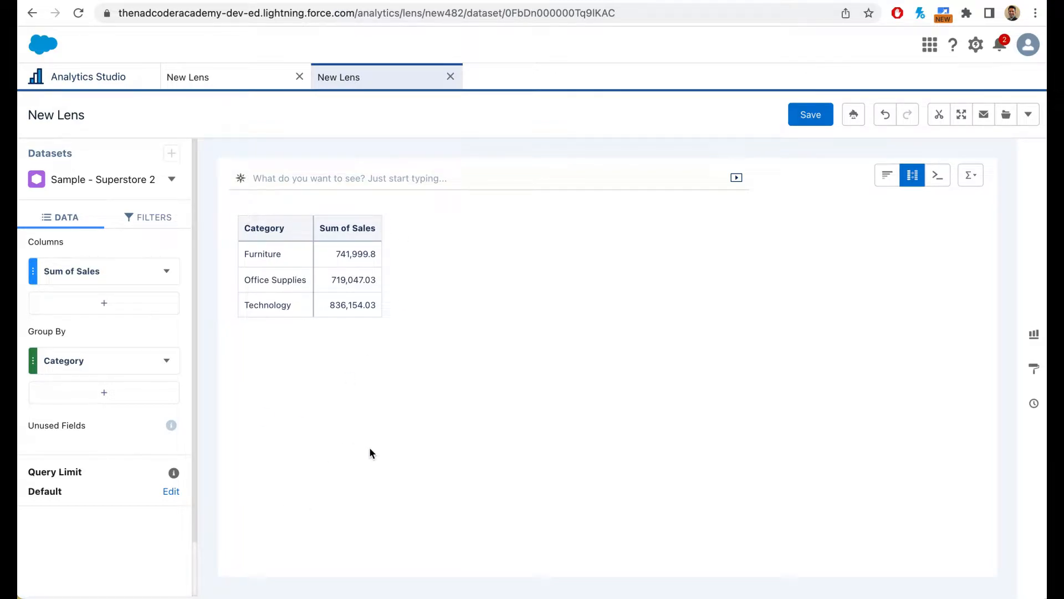
# - Change the grouping to Order Date by Year
pyautogui.click(78, 368)
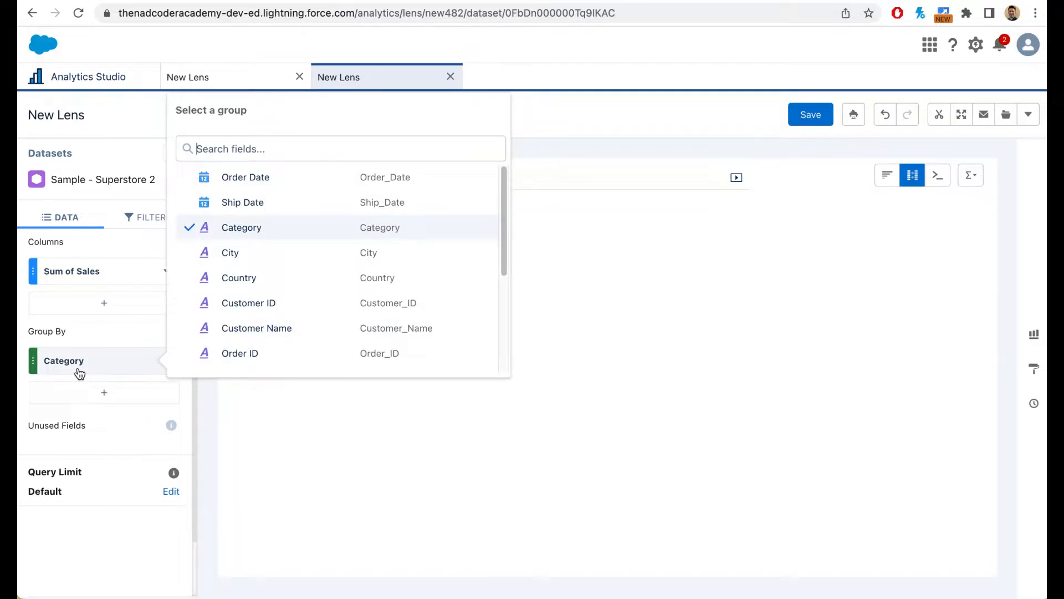
pyautogui.click(266, 185)
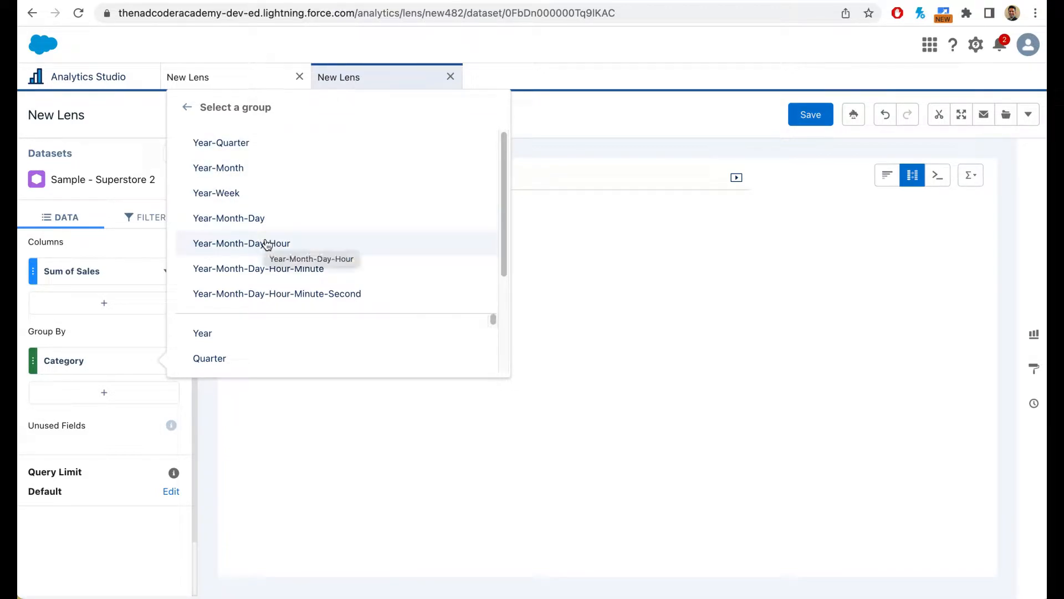
pyautogui.click(224, 336)
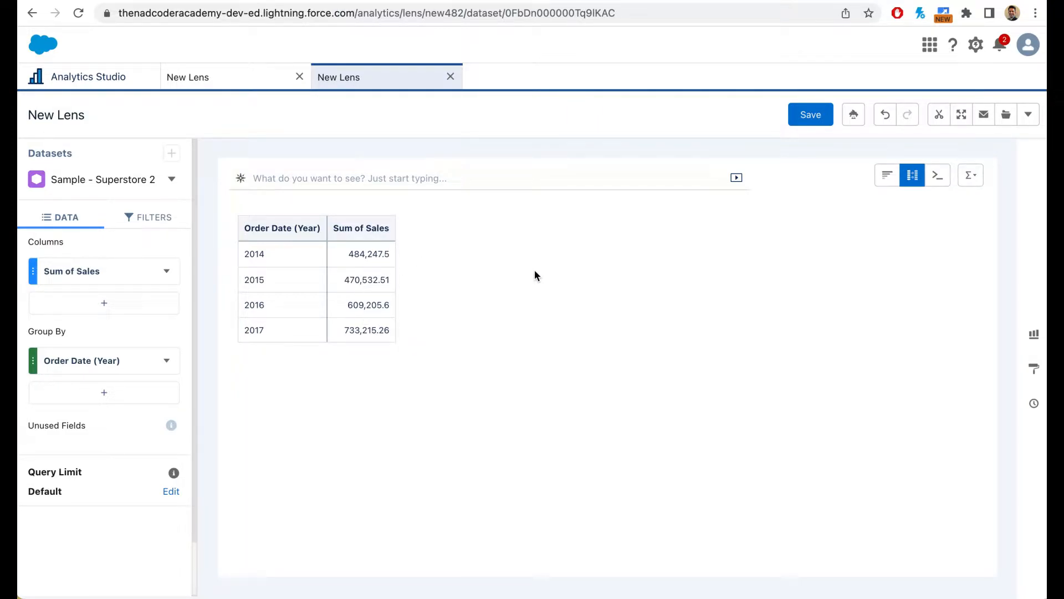
# - Add a formula column using the Period Over Period function on Sum of Sales, compared Year Over Year
pyautogui.click(107, 305)
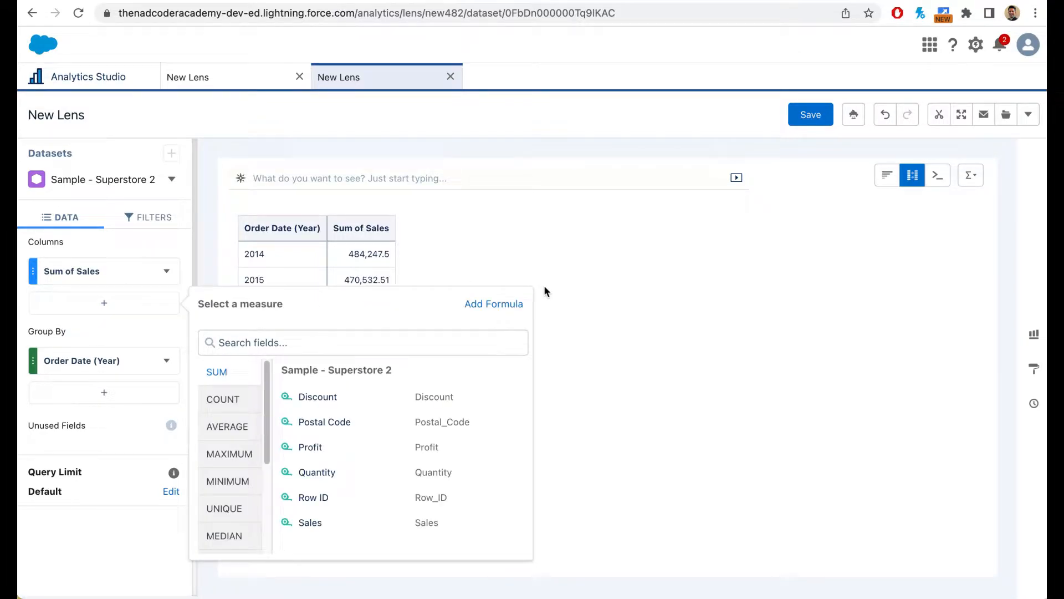
pyautogui.click(511, 308)
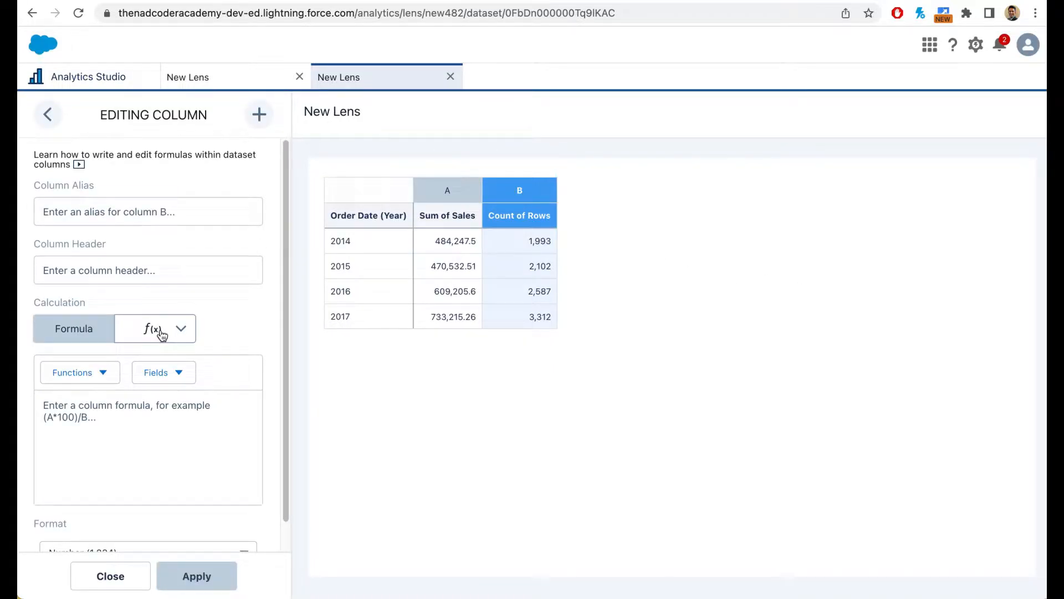
pyautogui.click(169, 340)
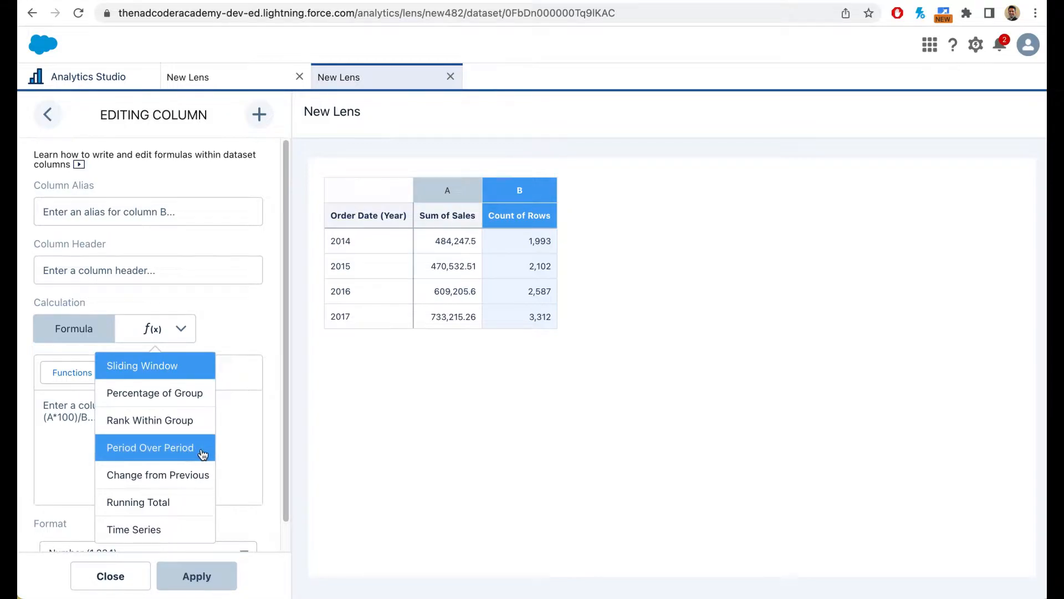
pyautogui.click(169, 449)
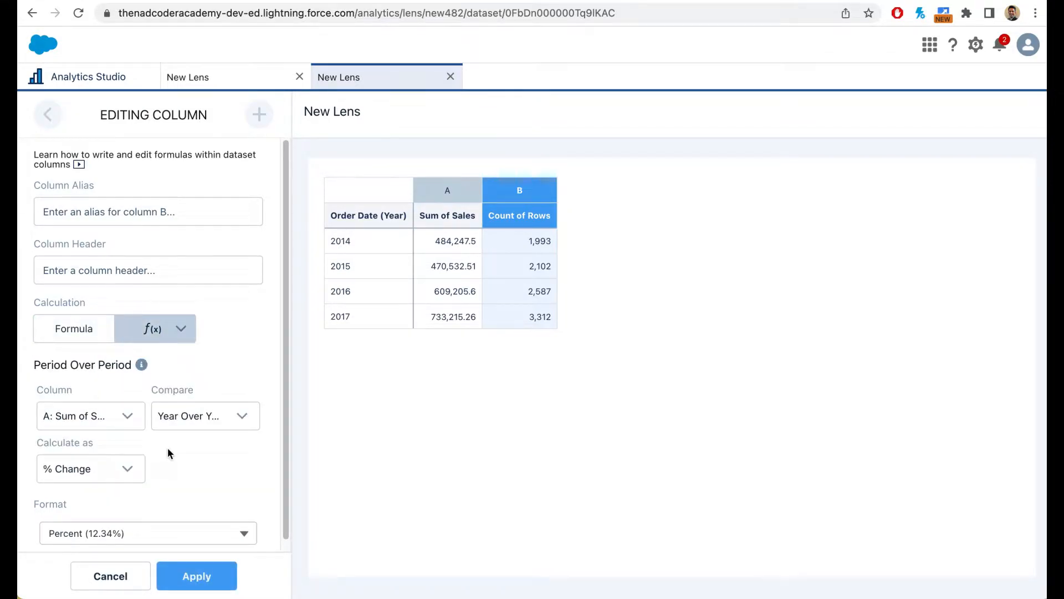
pyautogui.click(79, 420)
pyautogui.click(254, 373)
pyautogui.click(238, 416)
pyautogui.click(258, 357)
pyautogui.scroll(-1, 258, 357)
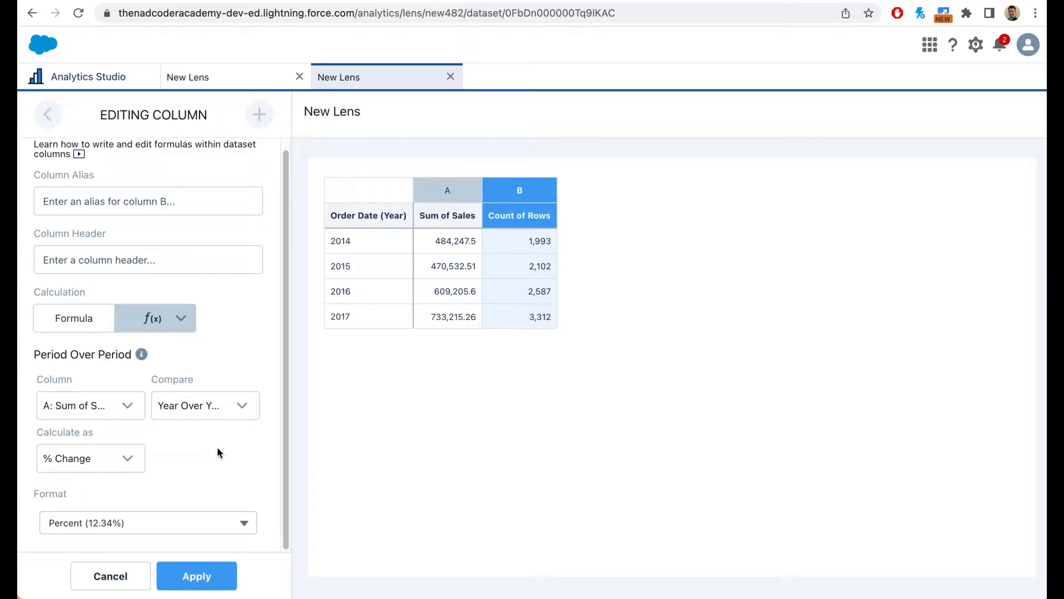
# - Calculate the period comparison as Unit Change, apply it to the column and return to the lens
pyautogui.click(67, 462)
pyautogui.click(205, 465)
pyautogui.click(118, 463)
pyautogui.click(75, 506)
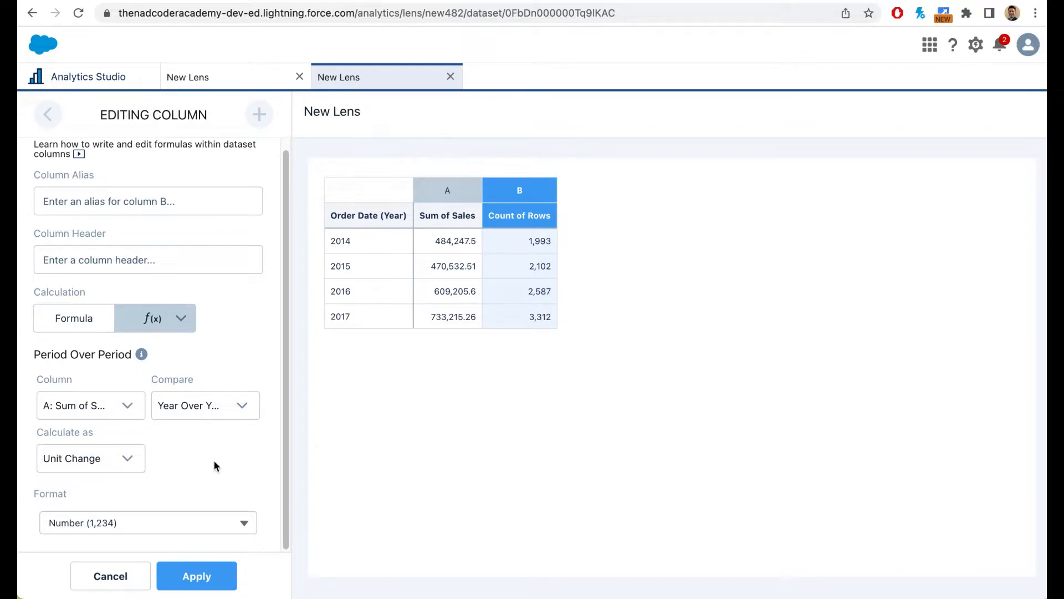
pyautogui.click(195, 575)
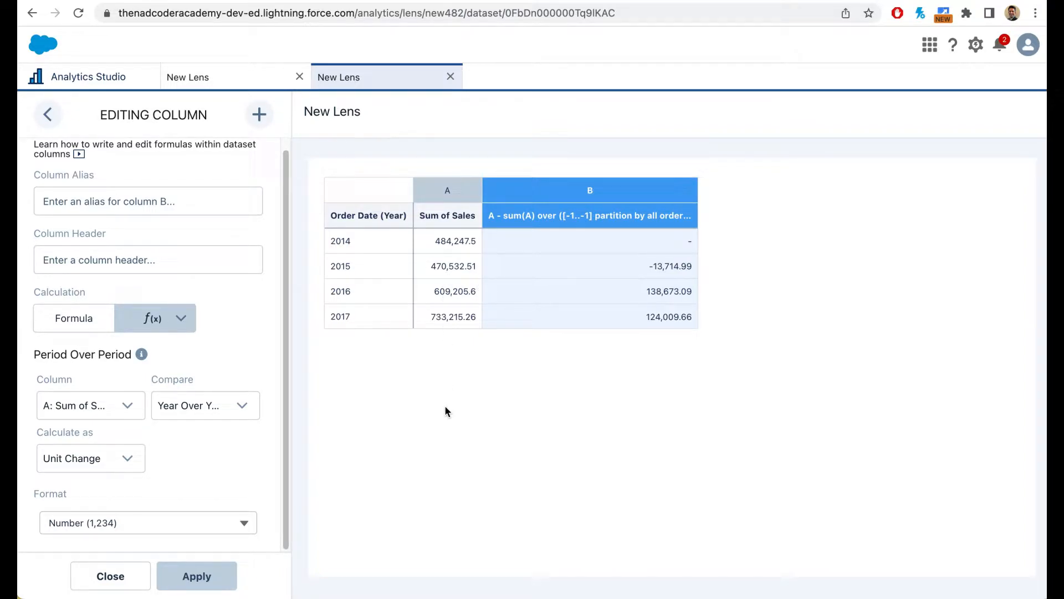
pyautogui.click(108, 576)
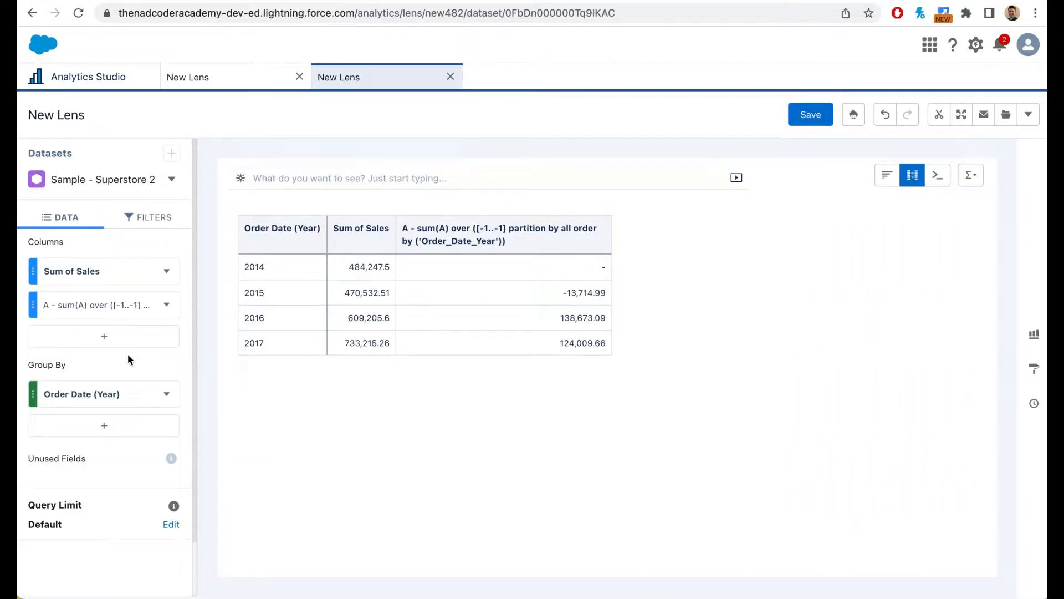
# - Add a Period Over Period formula column on Sum of Sales, compared Year Over Year as % Change, and apply it
pyautogui.click(114, 339)
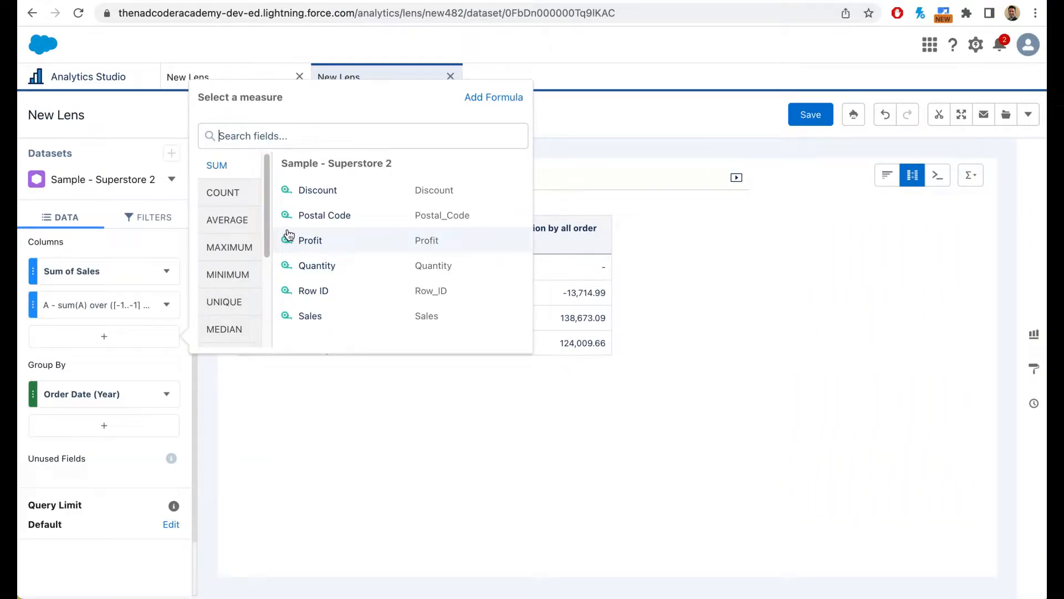
pyautogui.click(491, 100)
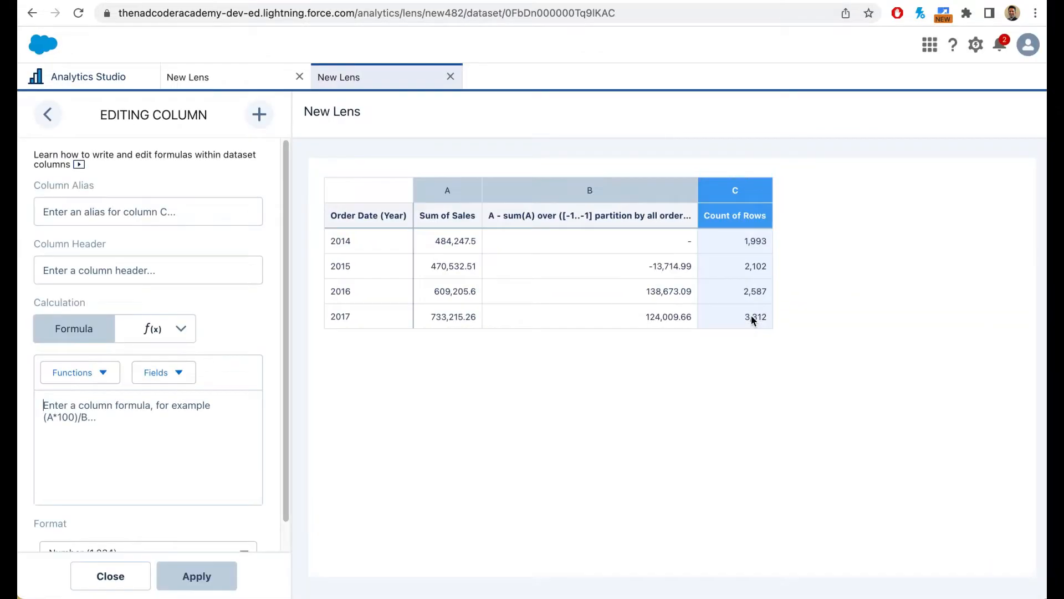
pyautogui.click(164, 333)
pyautogui.click(147, 446)
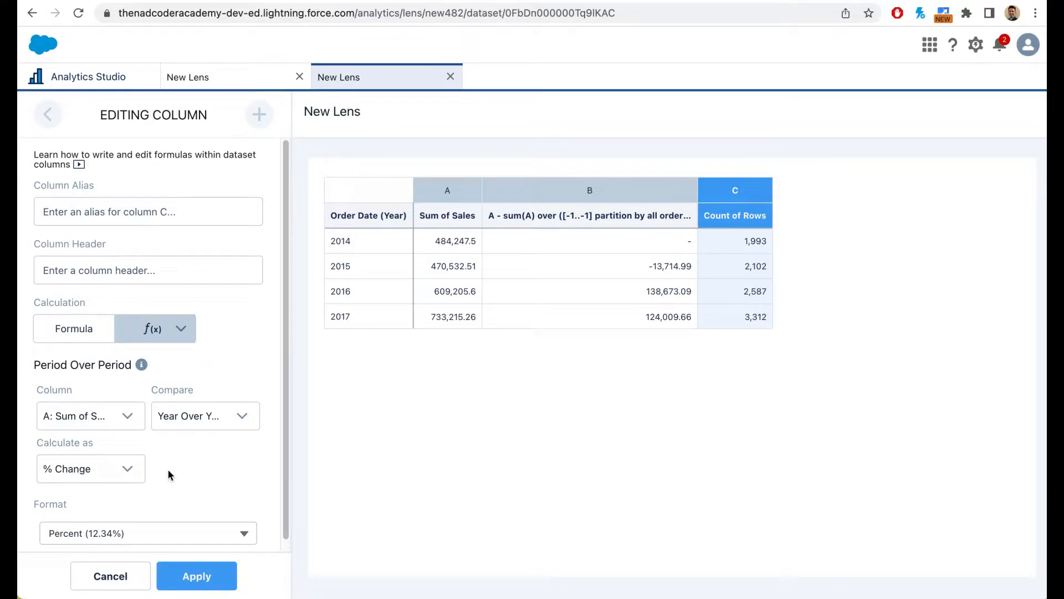
pyautogui.click(201, 575)
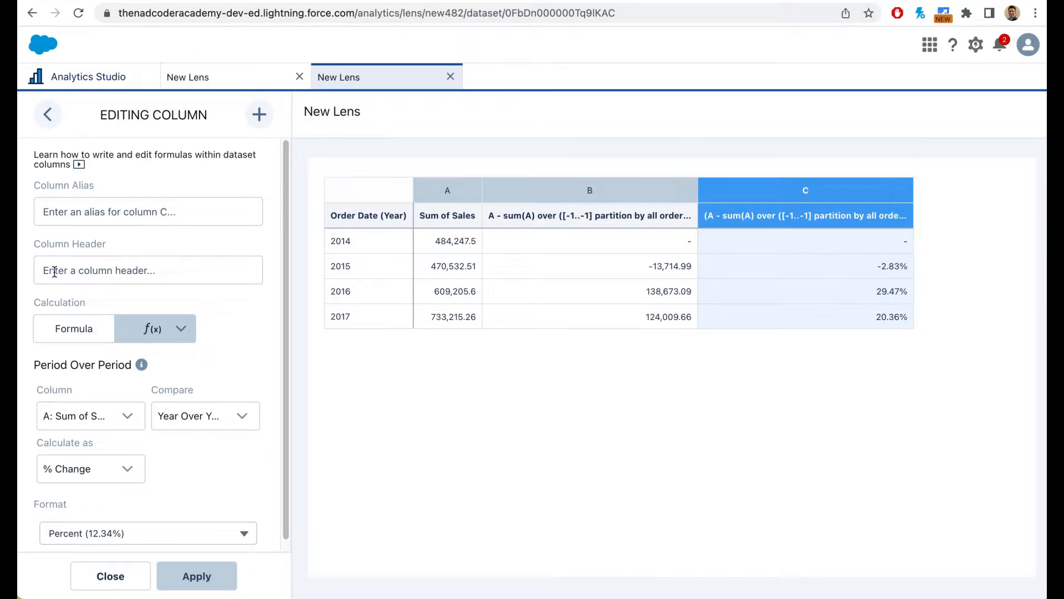
# - Try to apply "%Yoy Change" as the alias of the percent change column
pyautogui.click(72, 211)
pyautogui.write('%')
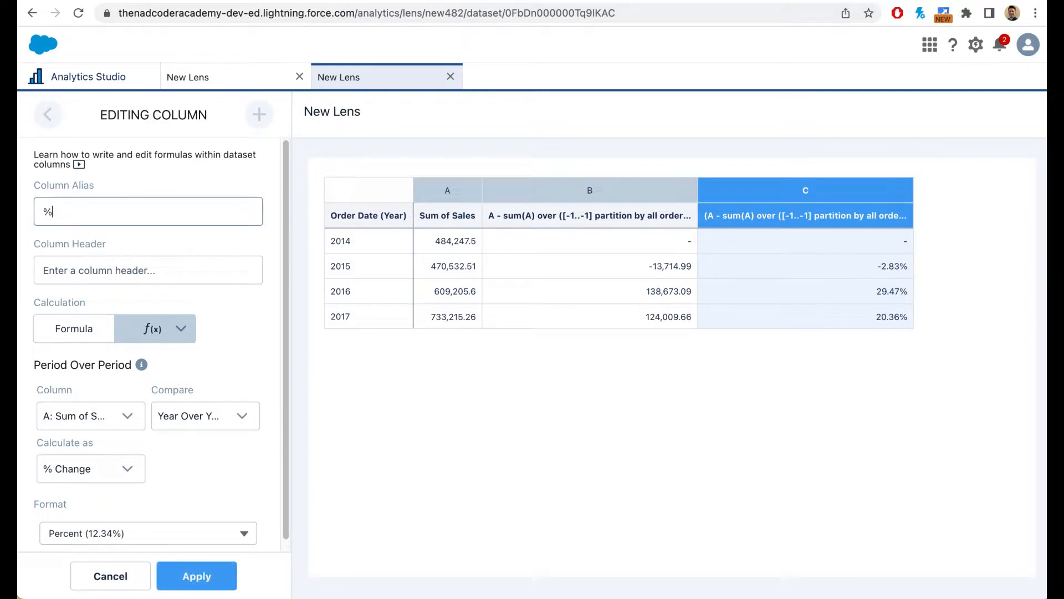
pyautogui.write(' C')
pyautogui.press('BackSpace')
pyautogui.write('YoyC')
pyautogui.press('BackSpace')
pyautogui.write('Change')
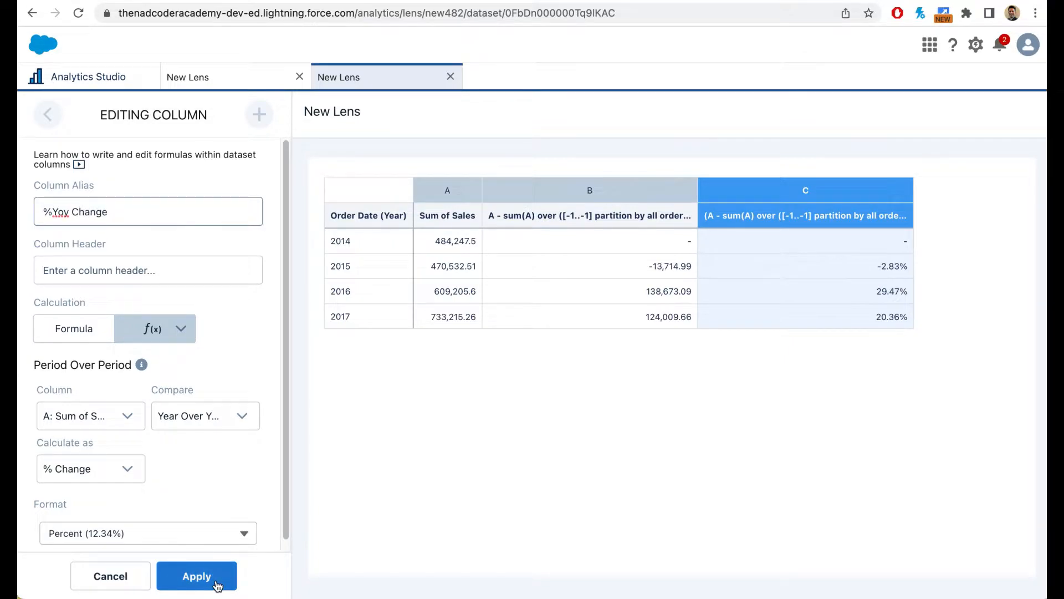
pyautogui.click(197, 576)
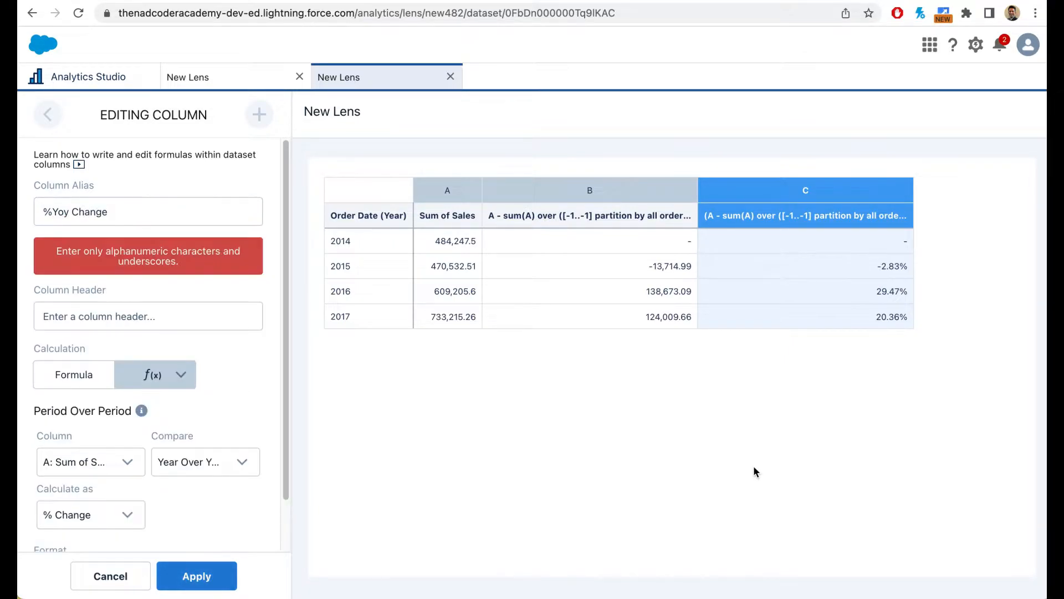
# - Correct the percent change column's alias to Yoy_Change, apply it and return to the lens
pyautogui.click(54, 212)
pyautogui.press('BackSpace')
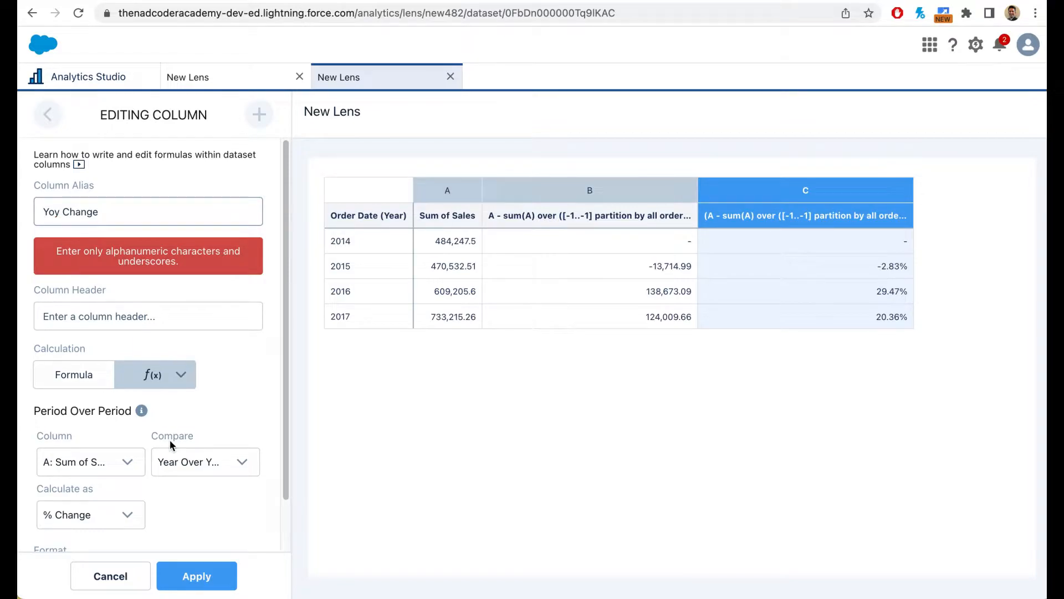
pyautogui.click(194, 576)
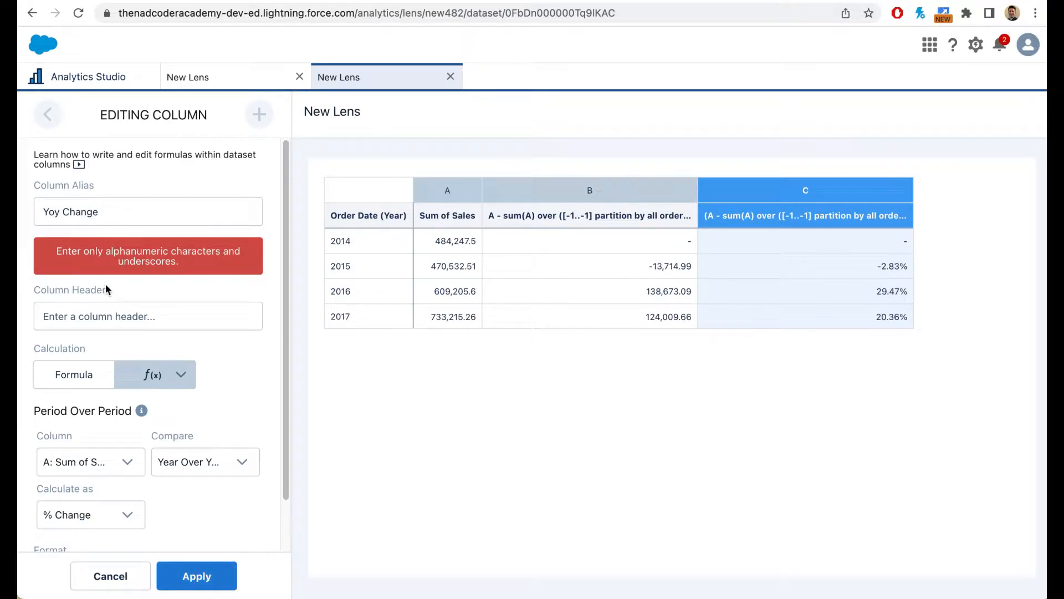
pyautogui.click(62, 211)
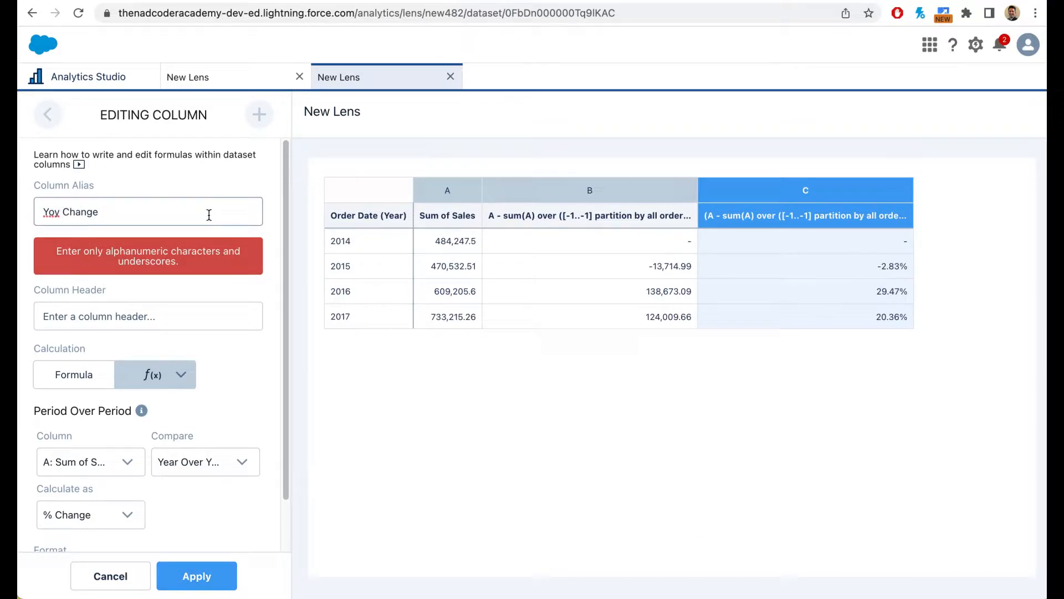
pyautogui.press('BackSpace')
pyautogui.write('_')
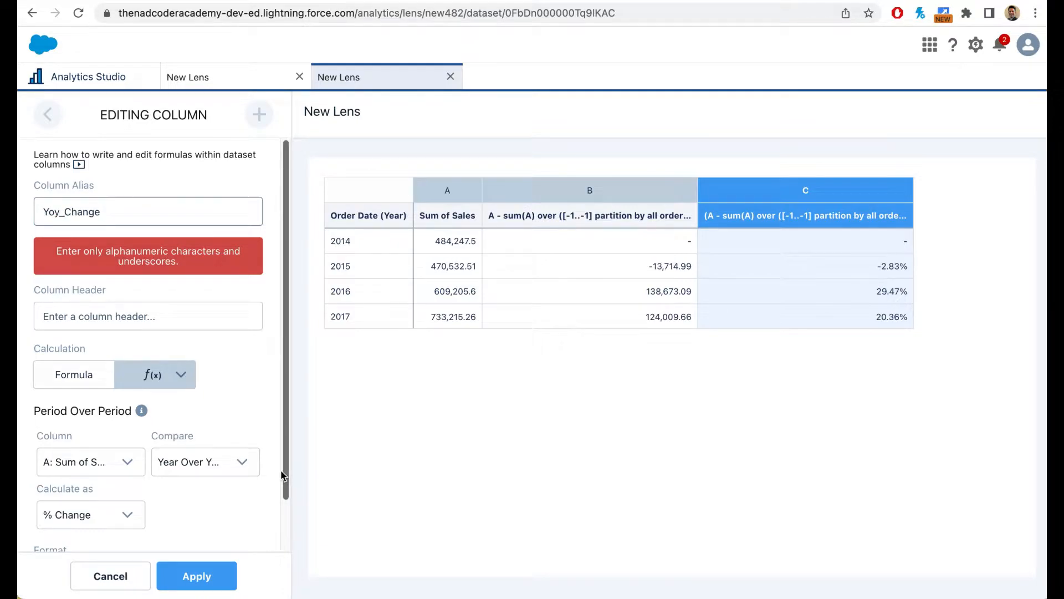
pyautogui.click(207, 573)
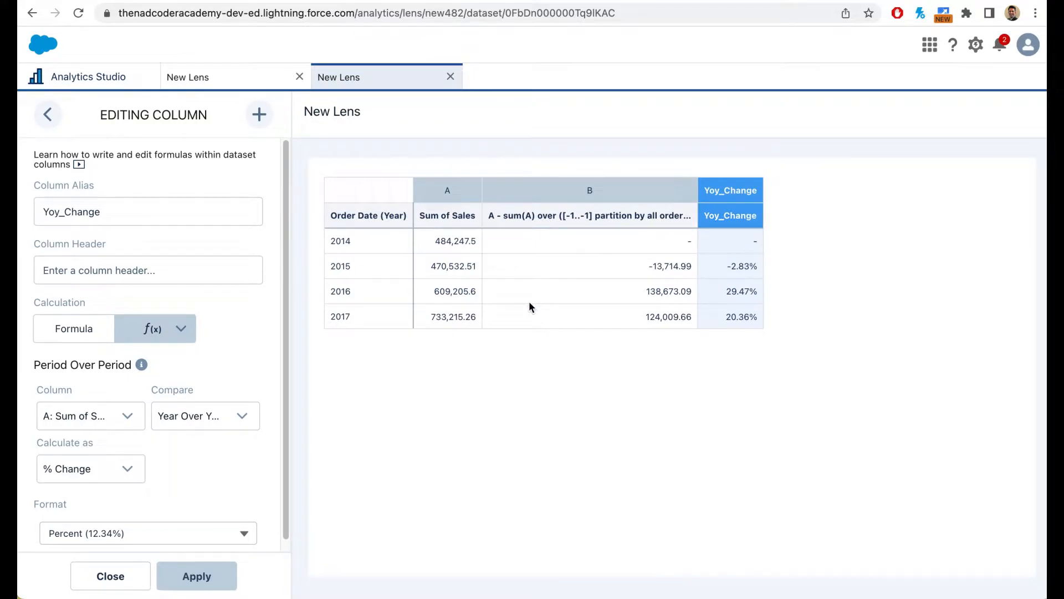
pyautogui.click(111, 574)
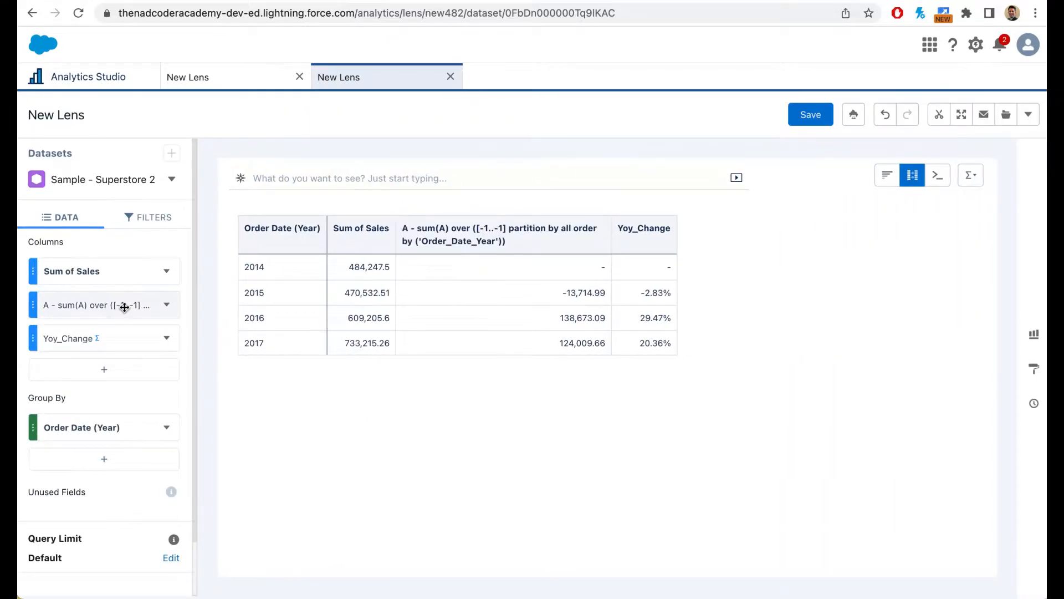
# - Review the formula behind the unit change column in the column editor, then return to the lens
pyautogui.click(166, 304)
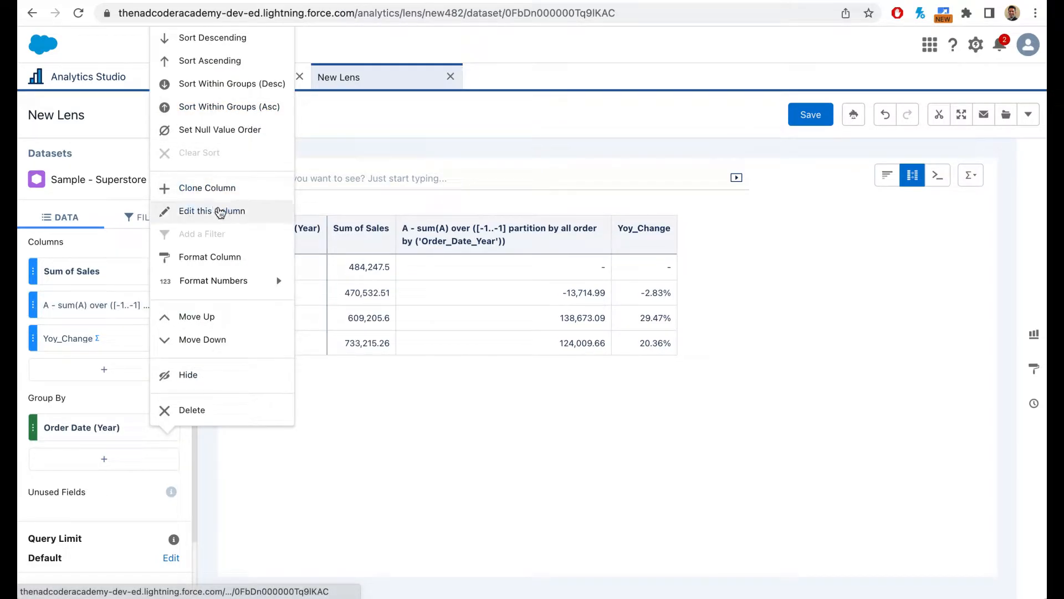
pyautogui.click(219, 211)
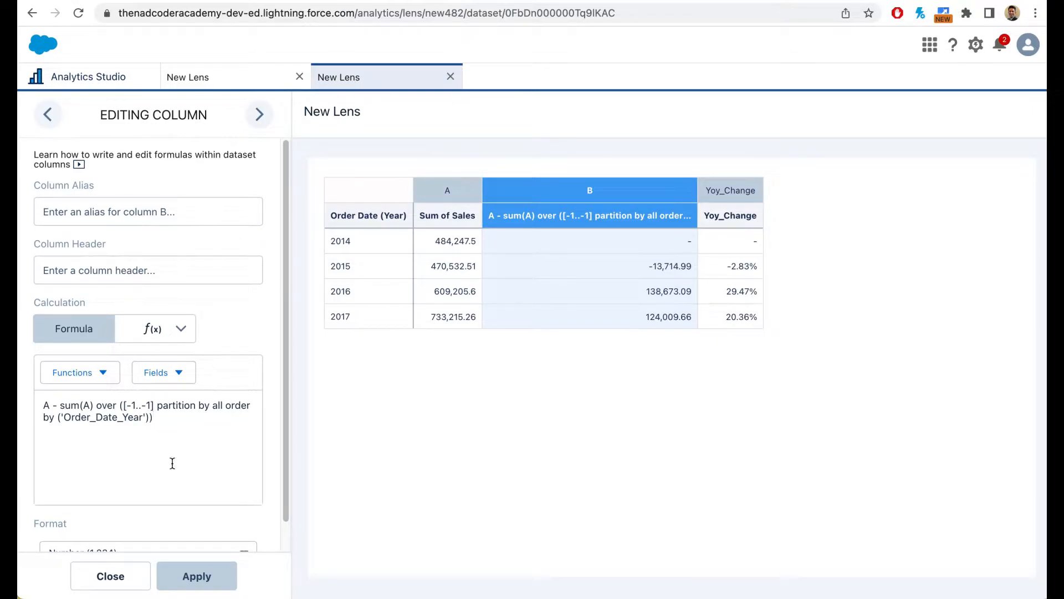
pyautogui.click(111, 576)
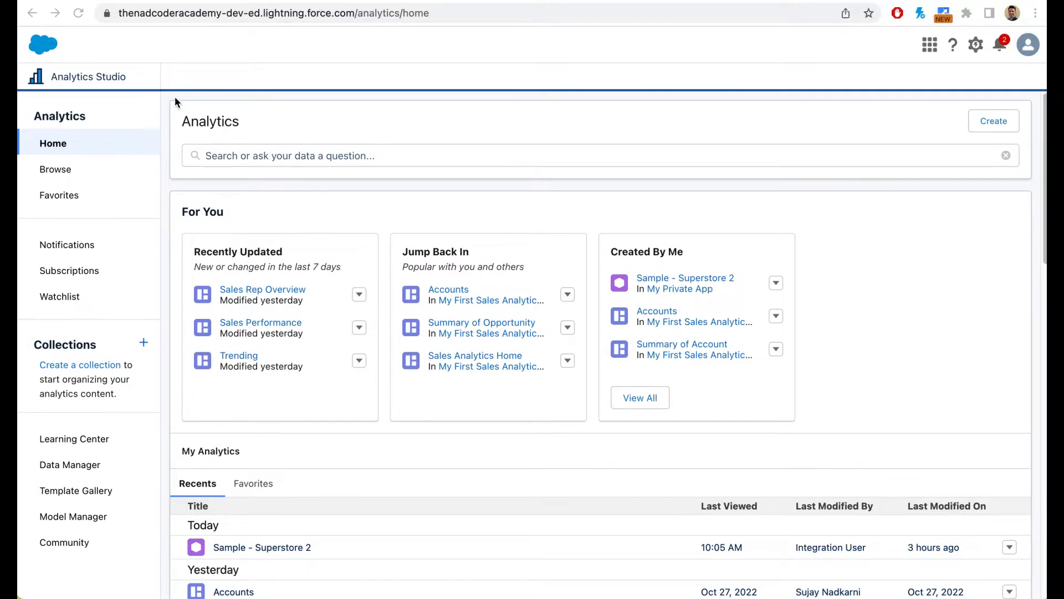
# - Open the Sample - Superstore 2 dataset in a new lens and chart the Sum of Sales by Category
pyautogui.click(681, 279)
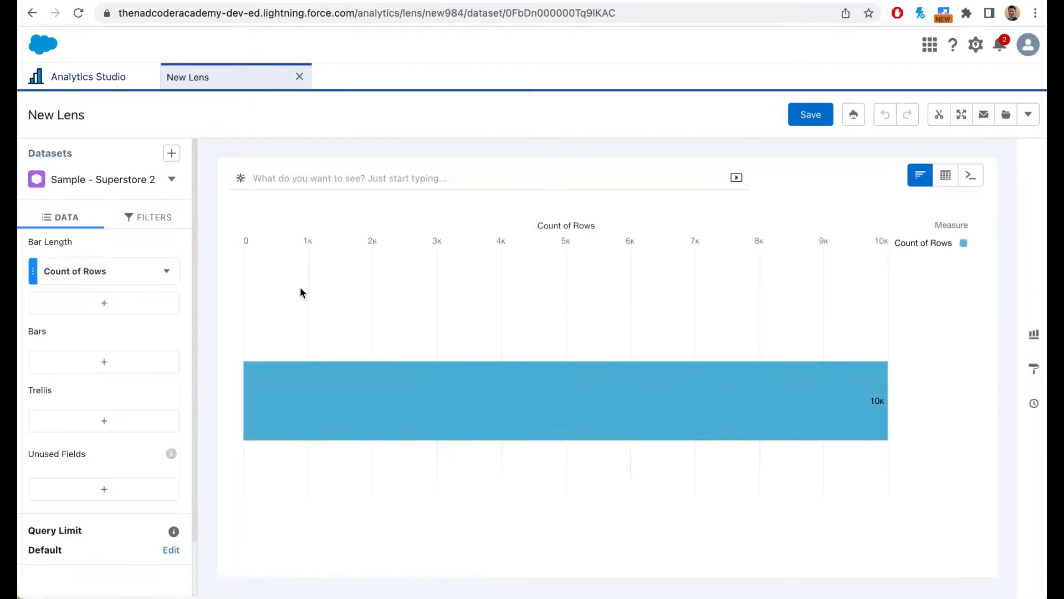
pyautogui.click(54, 266)
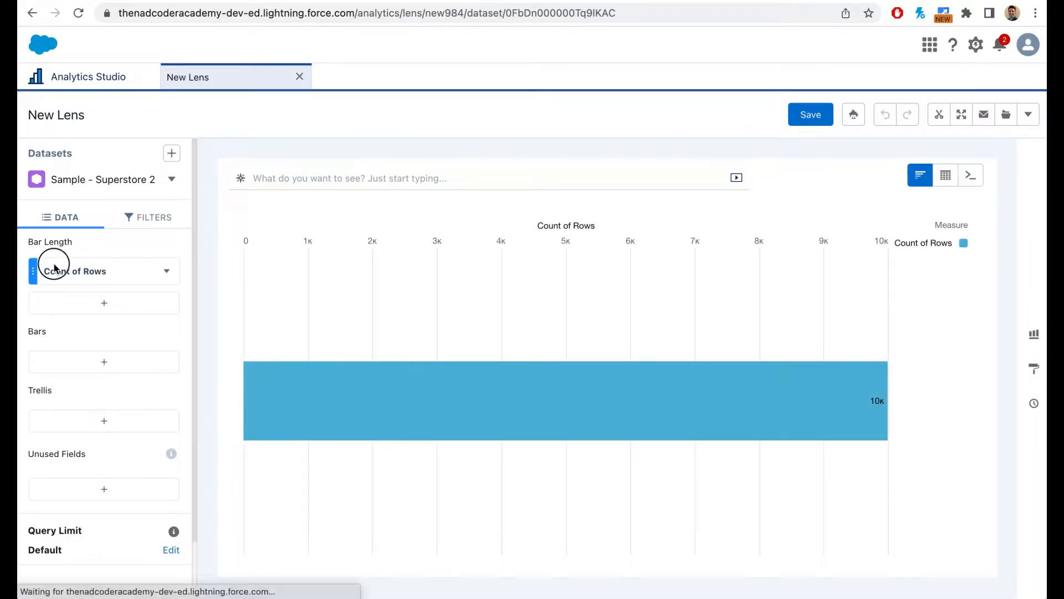
pyautogui.click(202, 342)
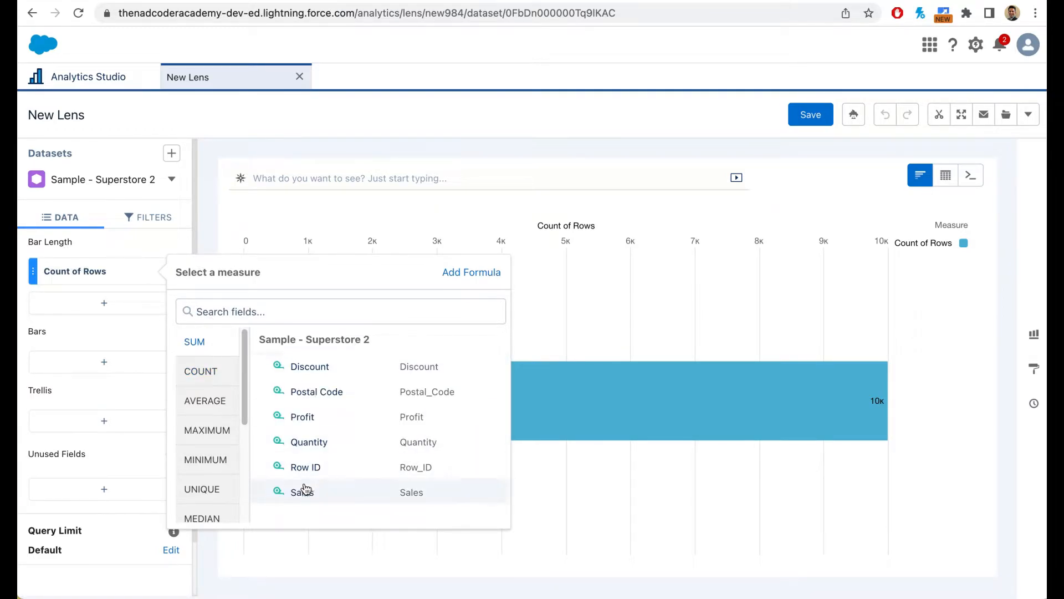
pyautogui.click(305, 490)
pyautogui.click(88, 364)
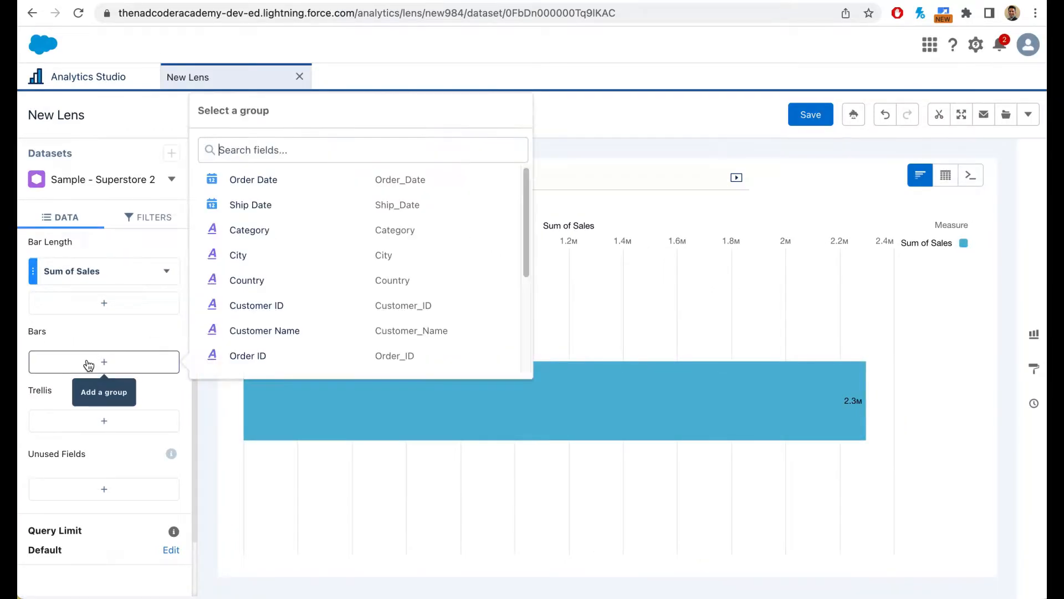
pyautogui.click(259, 238)
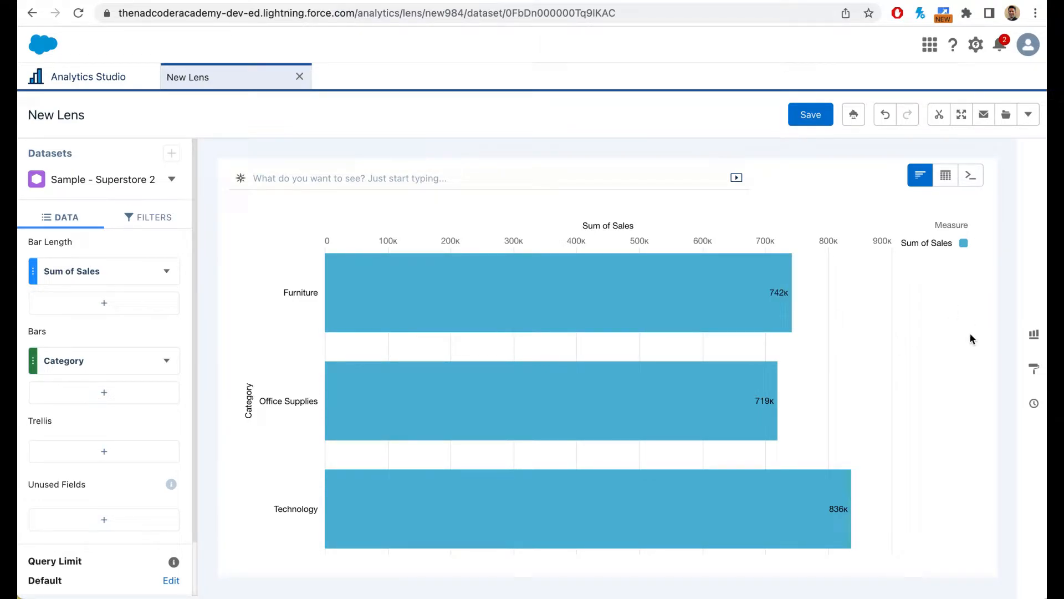
# - Add a reference line to the bar chart's X-Axis (Top) in the formatting properties
pyautogui.click(1039, 371)
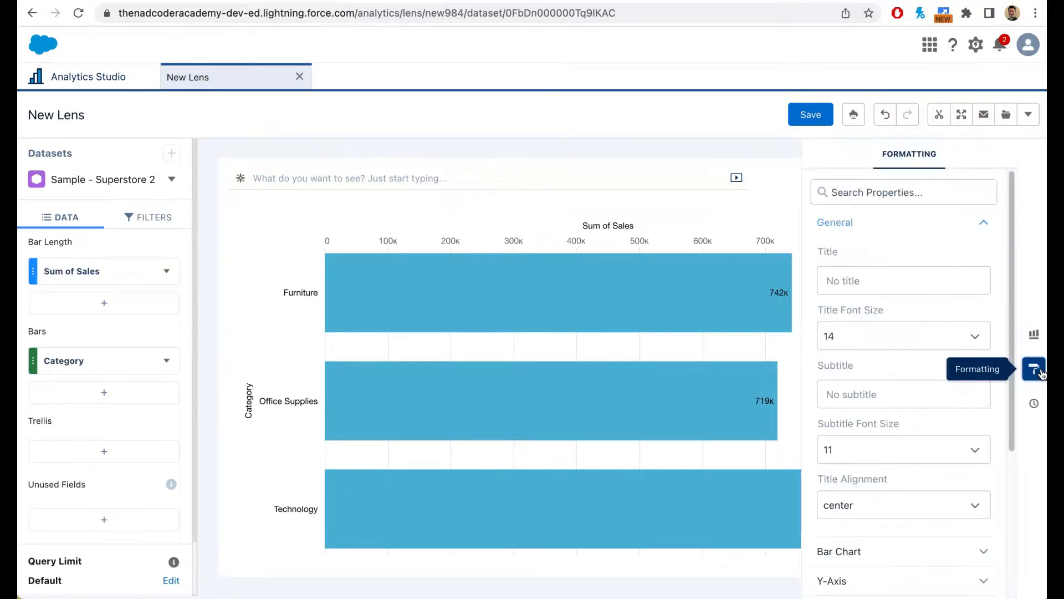
pyautogui.scroll(-4, 924, 376)
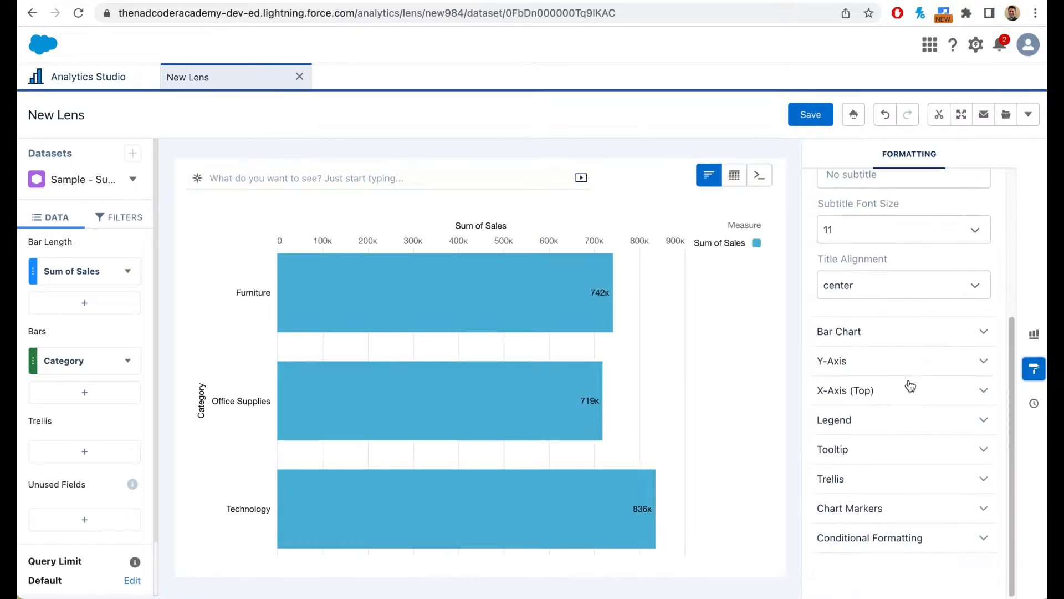
pyautogui.click(877, 397)
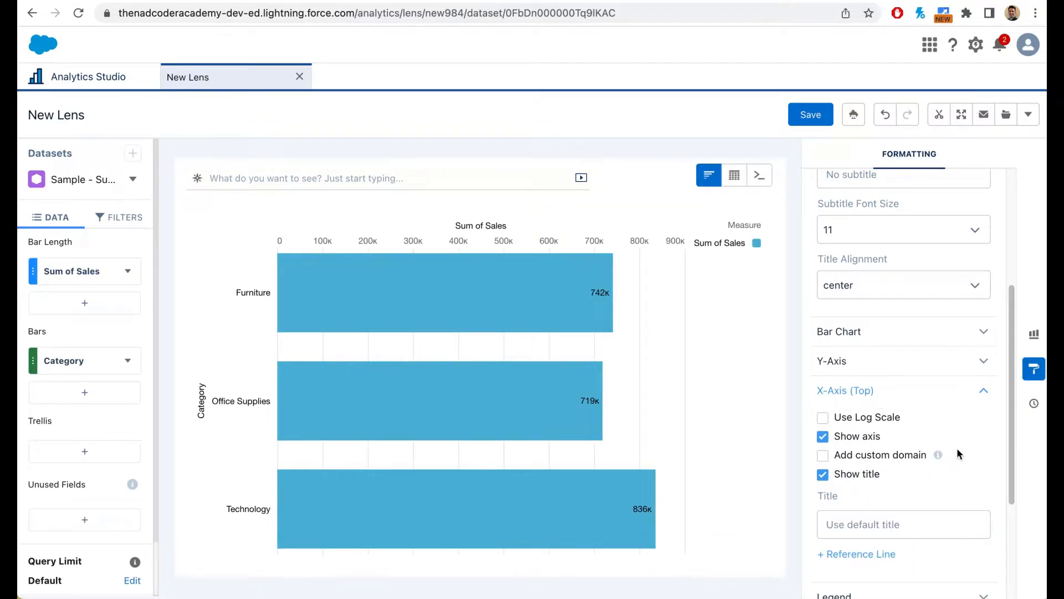
pyautogui.scroll(-2, 958, 455)
pyautogui.click(884, 480)
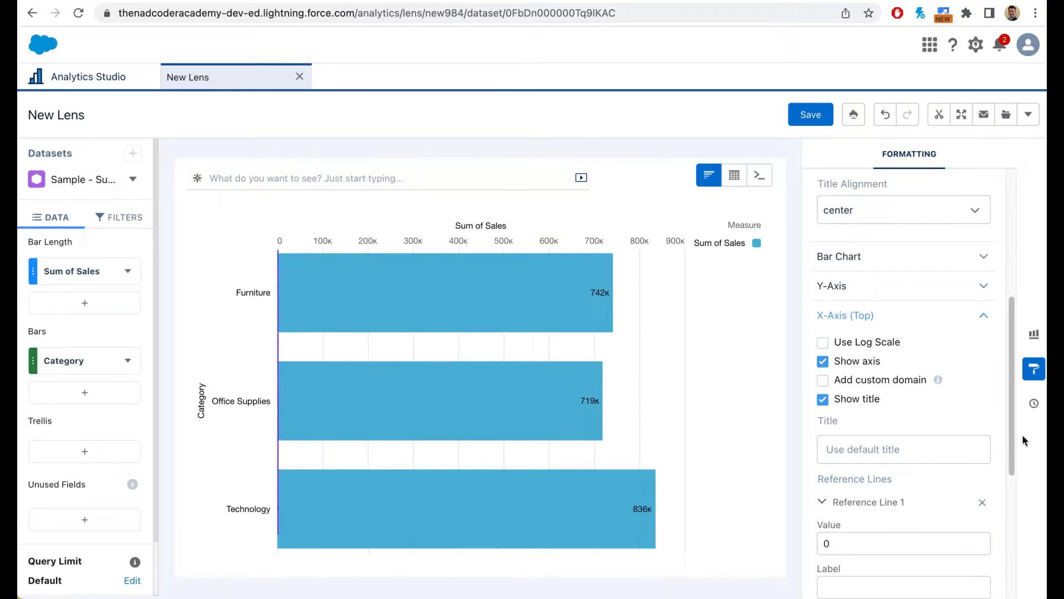
# - Set the reference line's value to 1000000
pyautogui.scroll(-2, 839, 532)
pyautogui.click(845, 471)
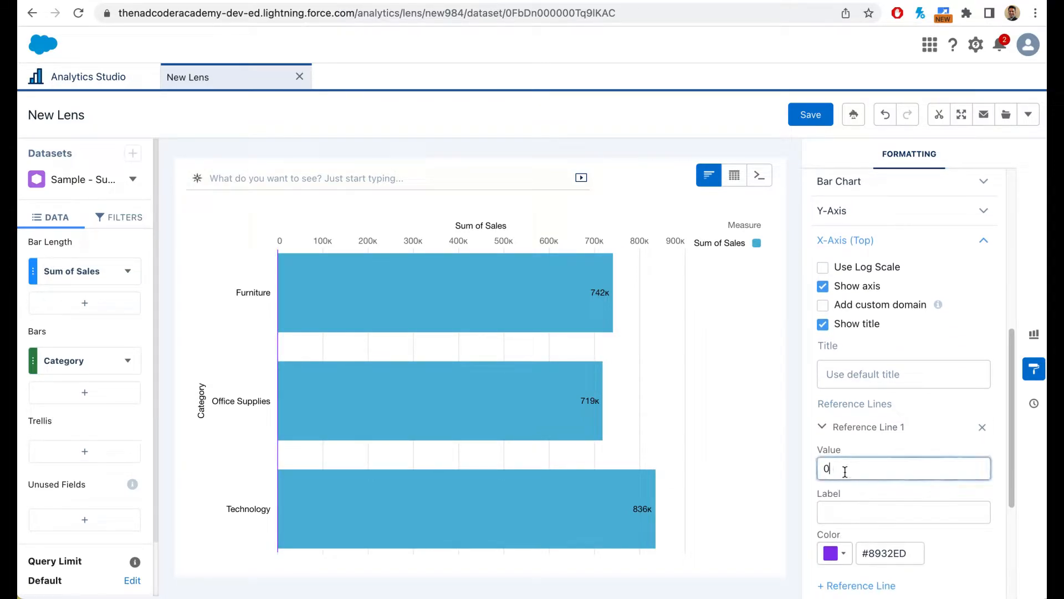
pyautogui.press('BackSpace')
pyautogui.write('100000')
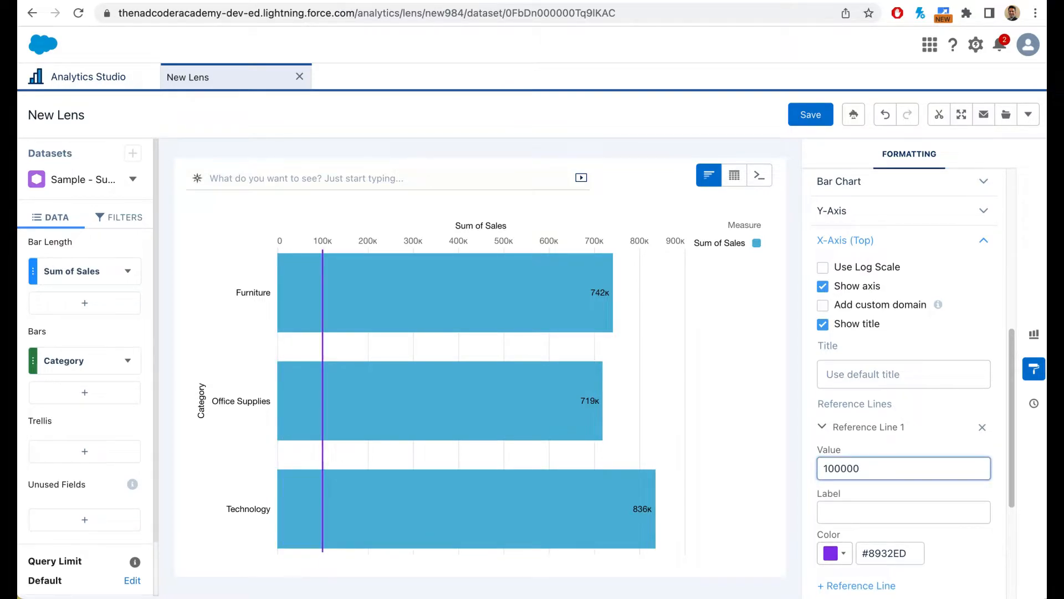
pyautogui.write('0')
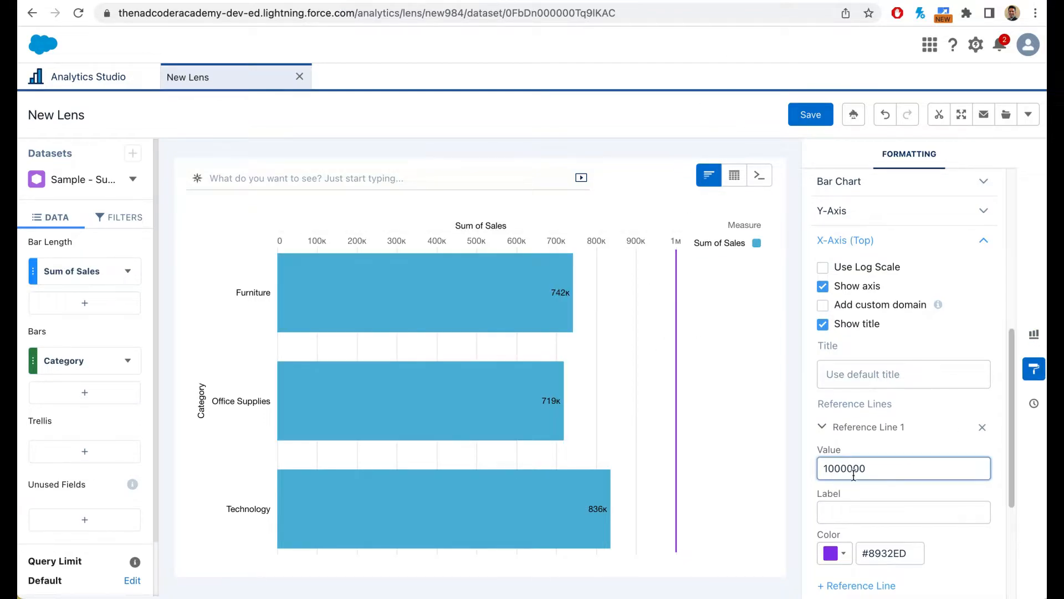
# - Label the reference line "Sales Goal Current Year" and close the chart formatting
pyautogui.click(869, 513)
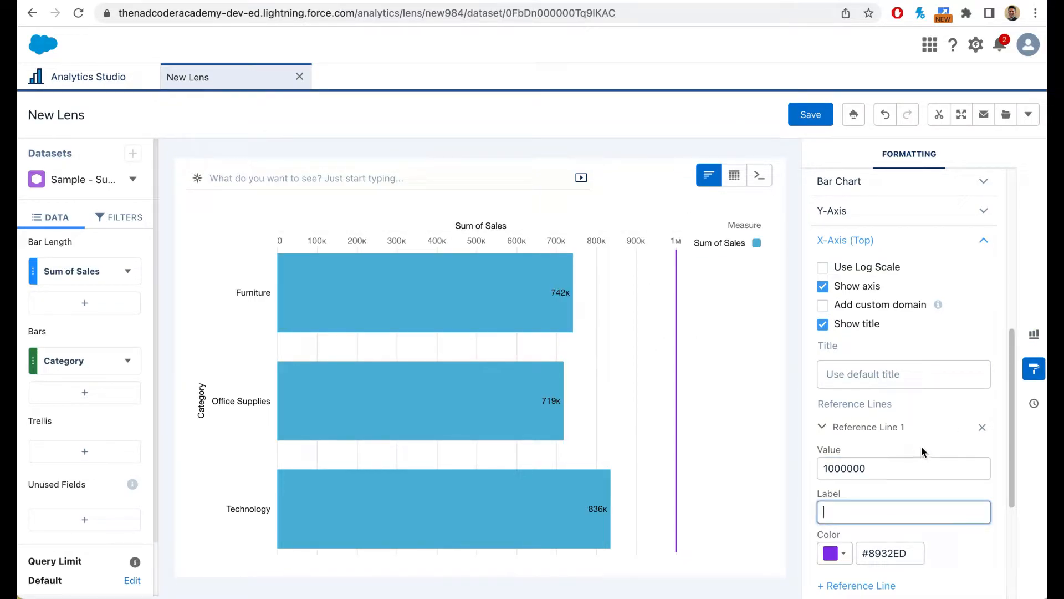
pyautogui.scroll(-1, 922, 452)
pyautogui.moveTo(530, 295)
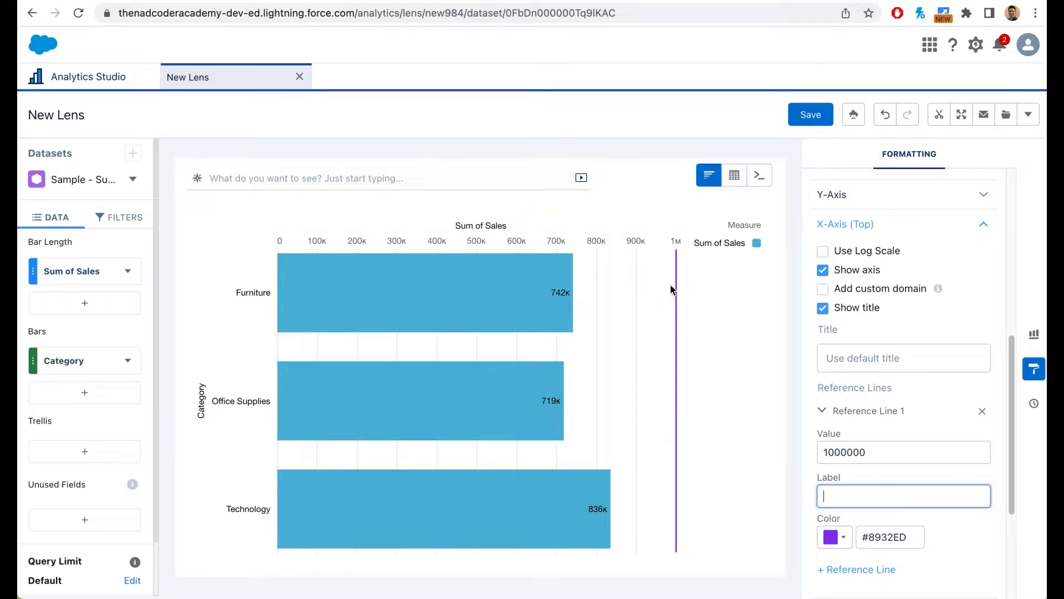
pyautogui.write('Sales Goal ')
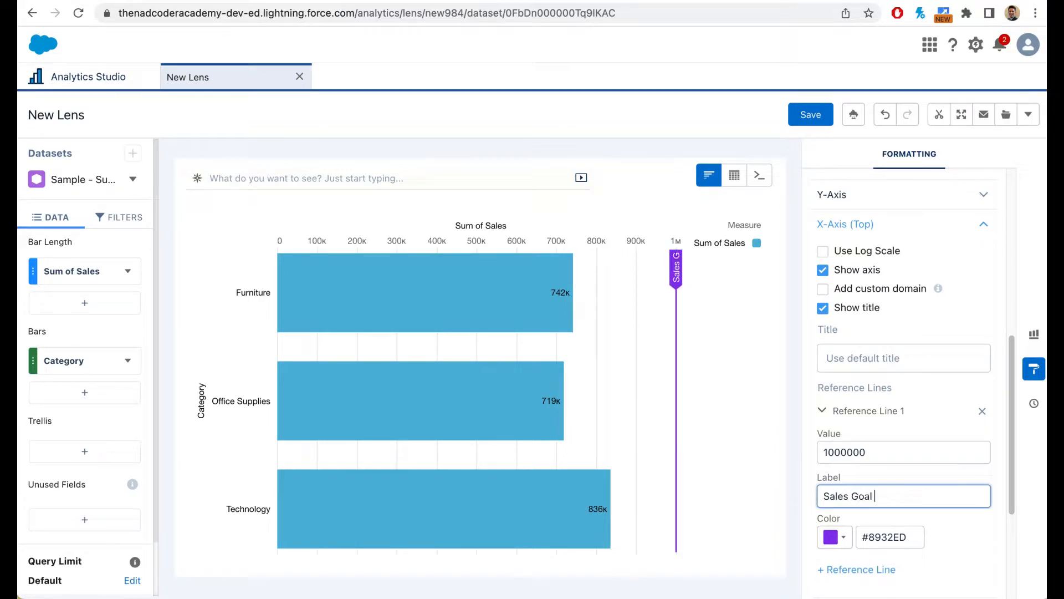
pyautogui.write('Current Year')
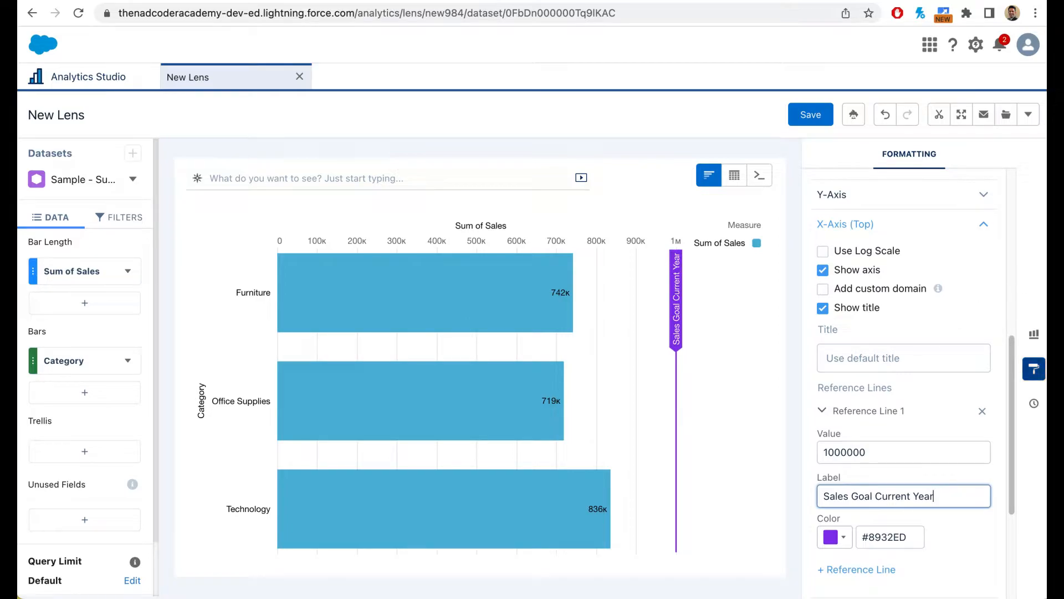
pyautogui.click(1036, 376)
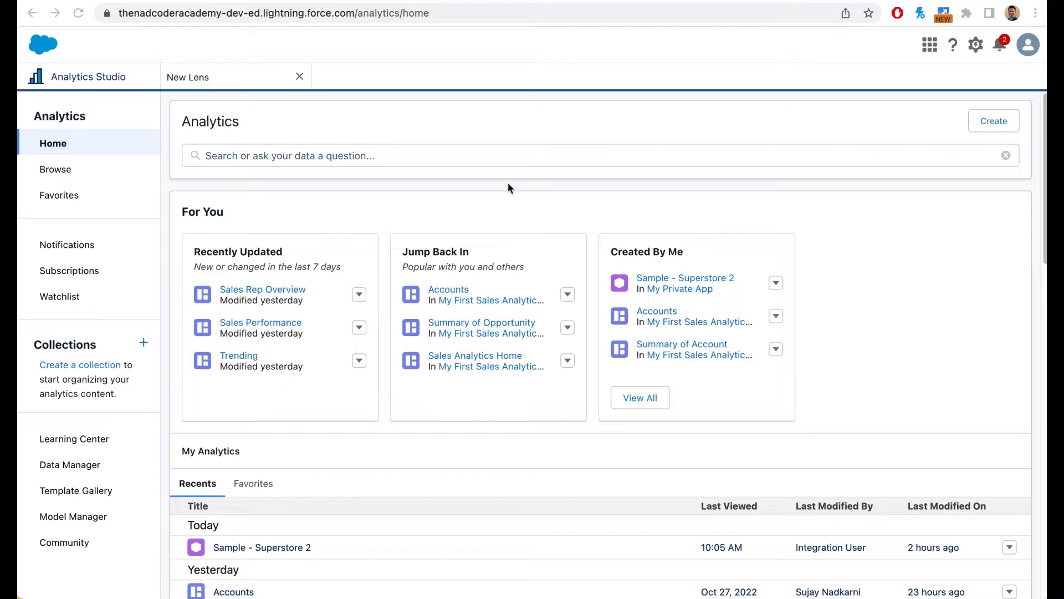
# - Open the Sample - Superstore 2 dataset in a new lens and switch it to a Compare Table
pyautogui.click(675, 280)
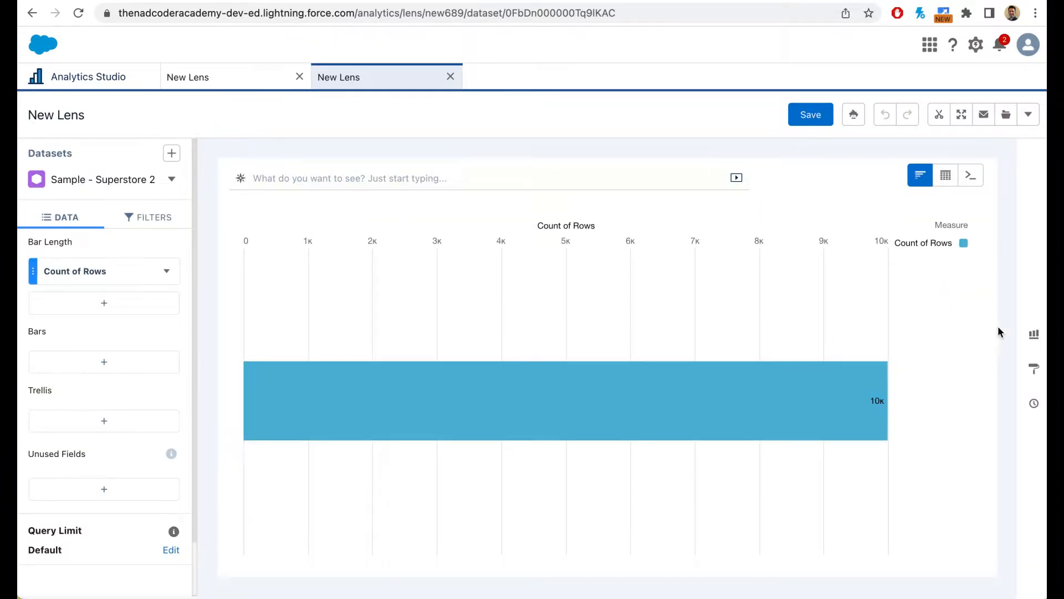
pyautogui.click(947, 181)
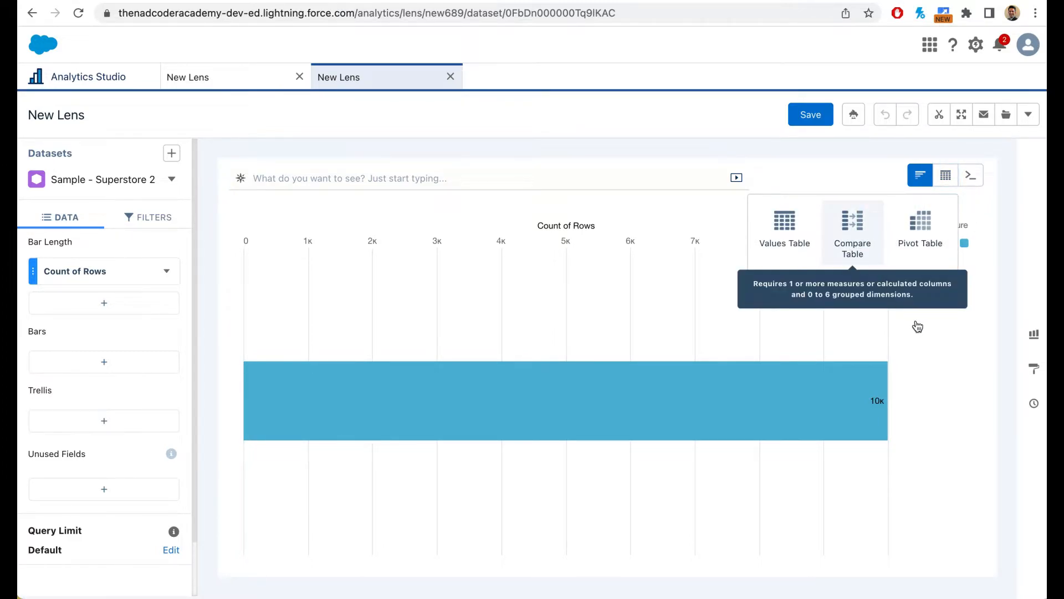
pyautogui.click(866, 216)
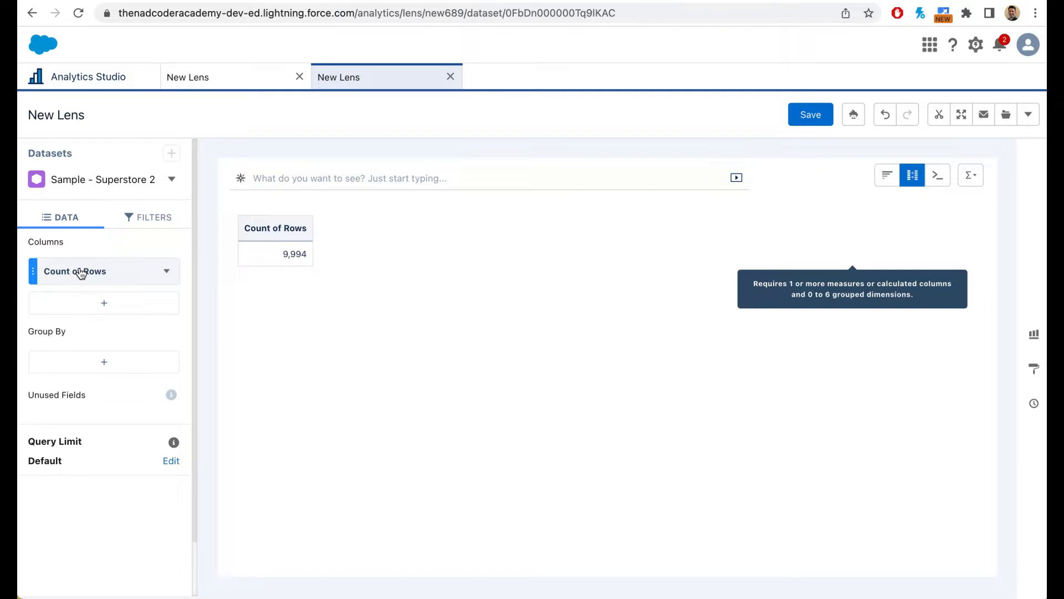
# - Group the compare table by Category and by Order Date (Year)
pyautogui.click(106, 362)
pyautogui.click(261, 230)
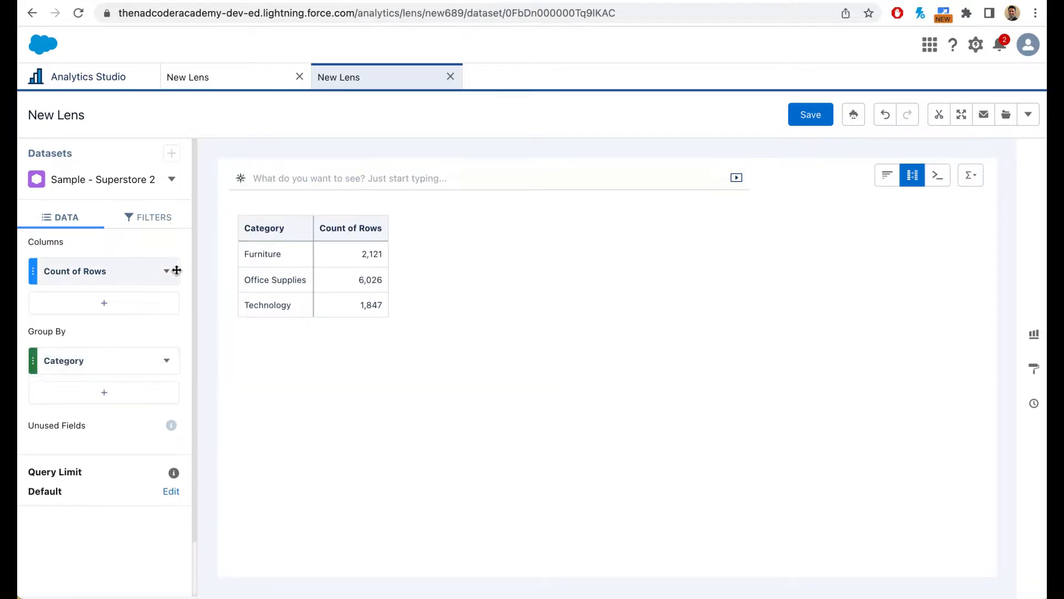
pyautogui.click(101, 395)
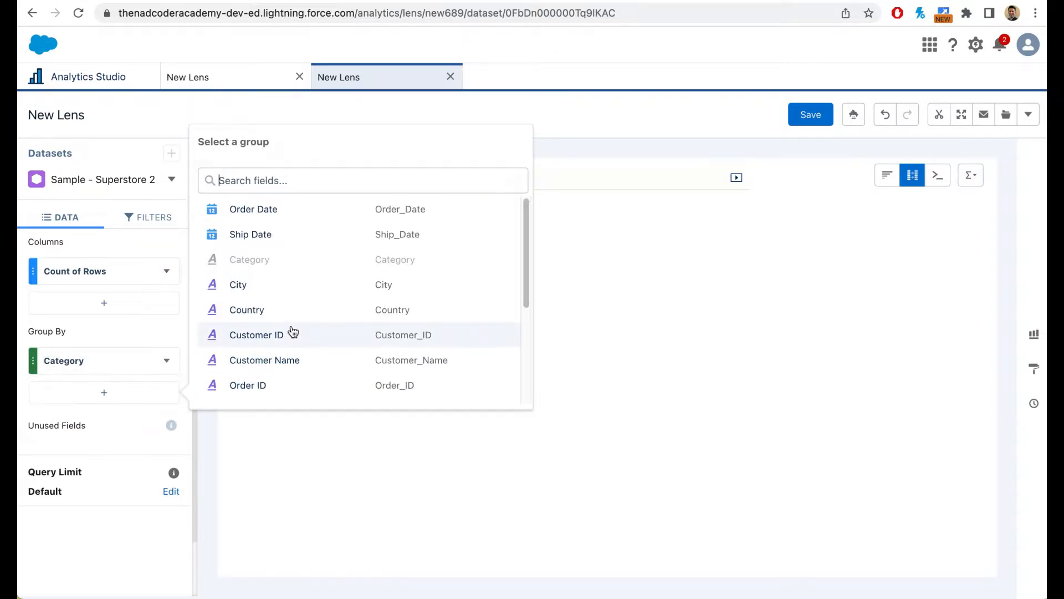
pyautogui.click(263, 214)
pyautogui.click(303, 364)
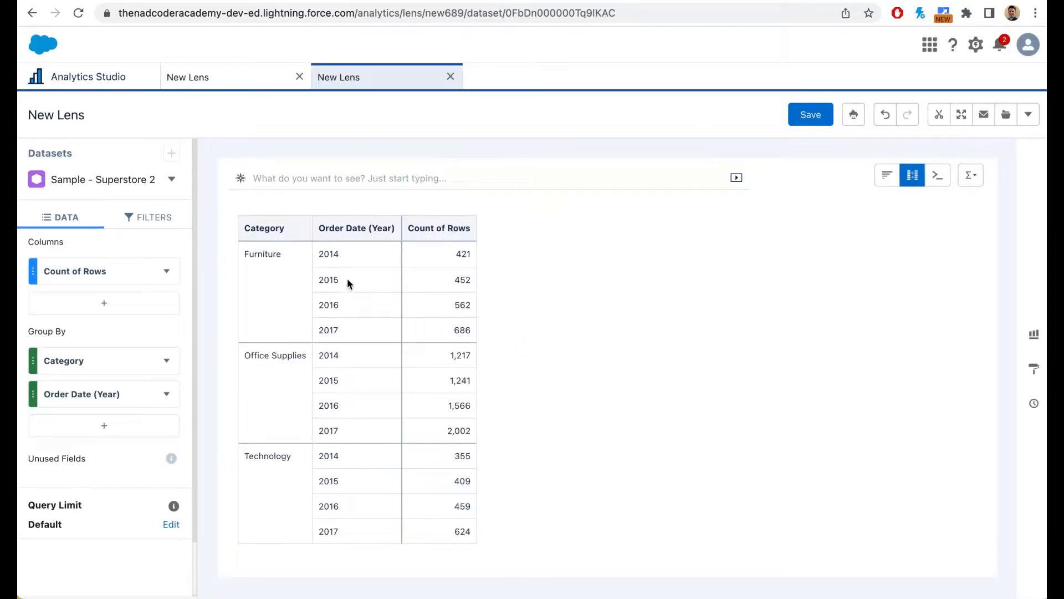
# - Change the table's Count of Rows column to the Sum of Sales
pyautogui.click(76, 271)
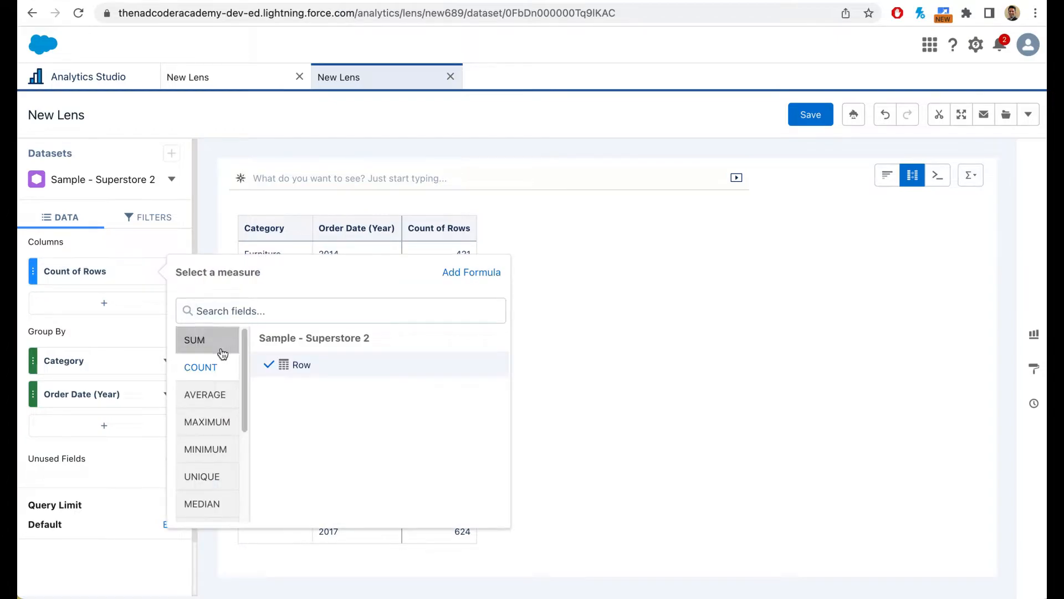
pyautogui.click(222, 354)
pyautogui.click(308, 488)
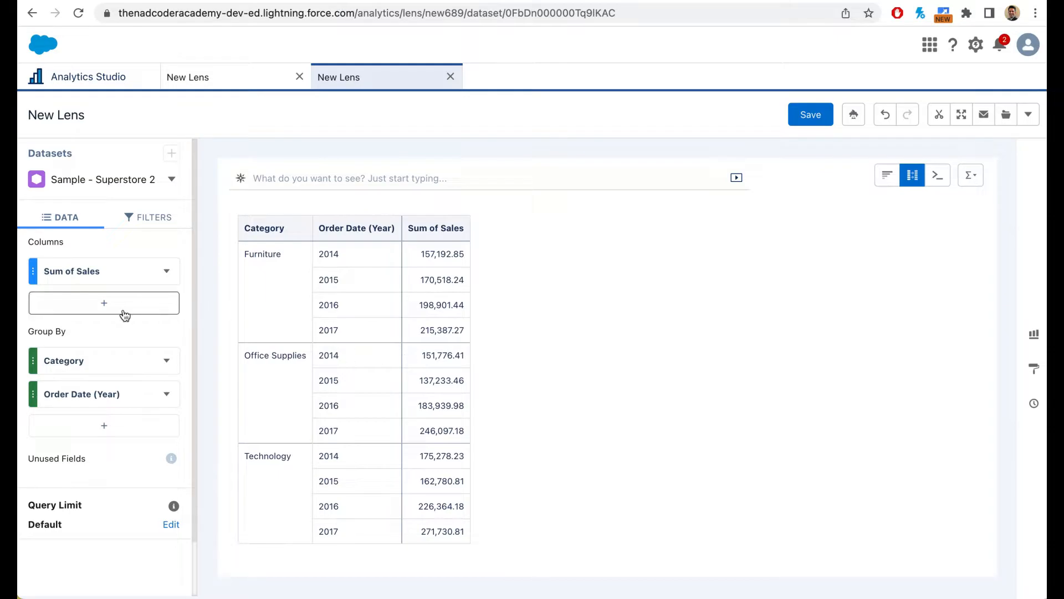
# - Add a Period Over Period column calculating the year-over-year % Change of Sum of Sales, formatted as Percent (12.34%)
pyautogui.click(104, 302)
pyautogui.click(485, 311)
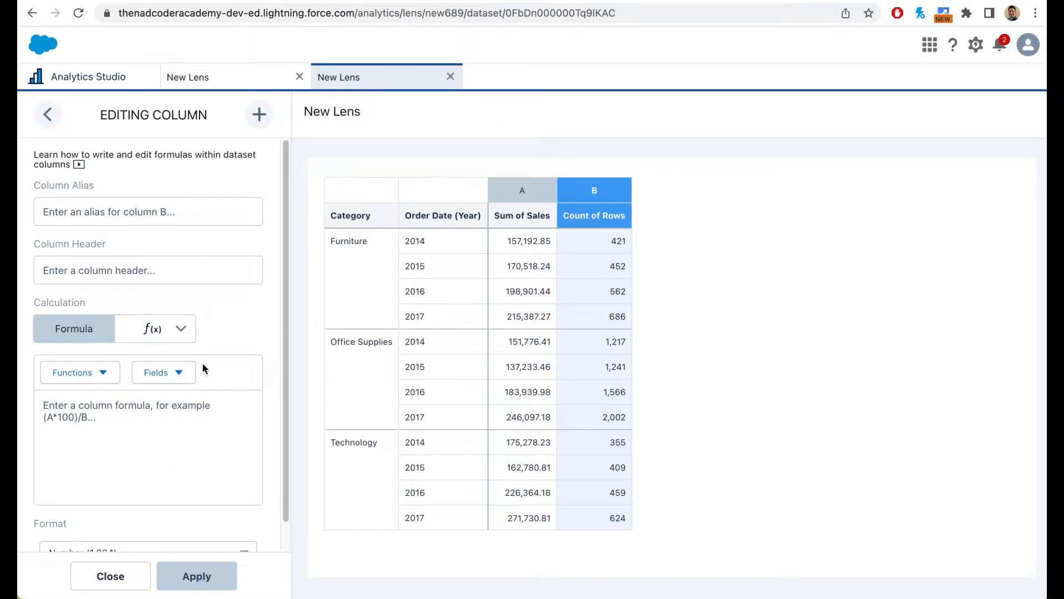
pyautogui.click(166, 336)
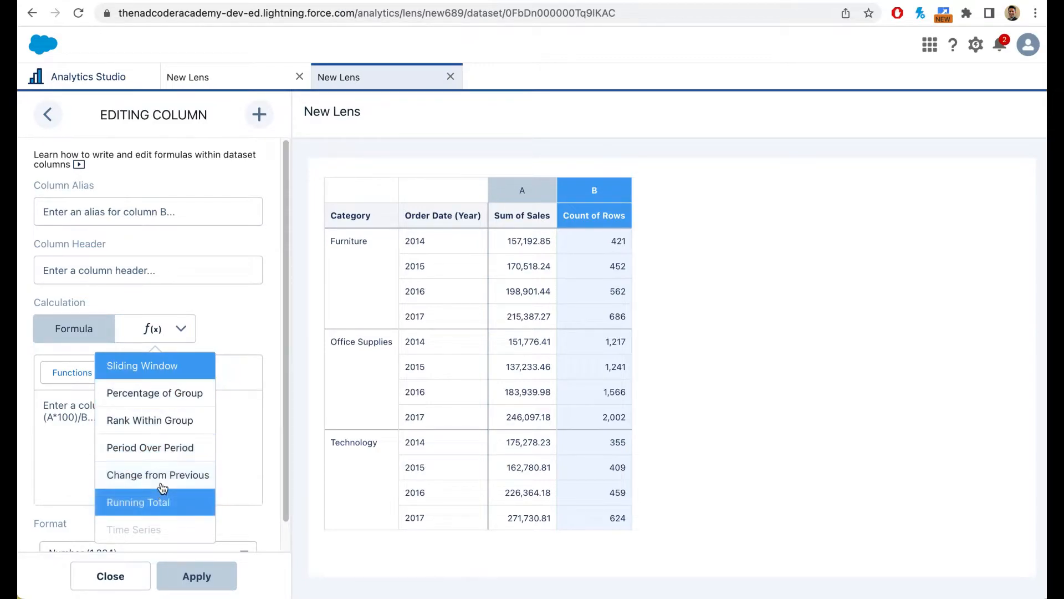
pyautogui.click(169, 450)
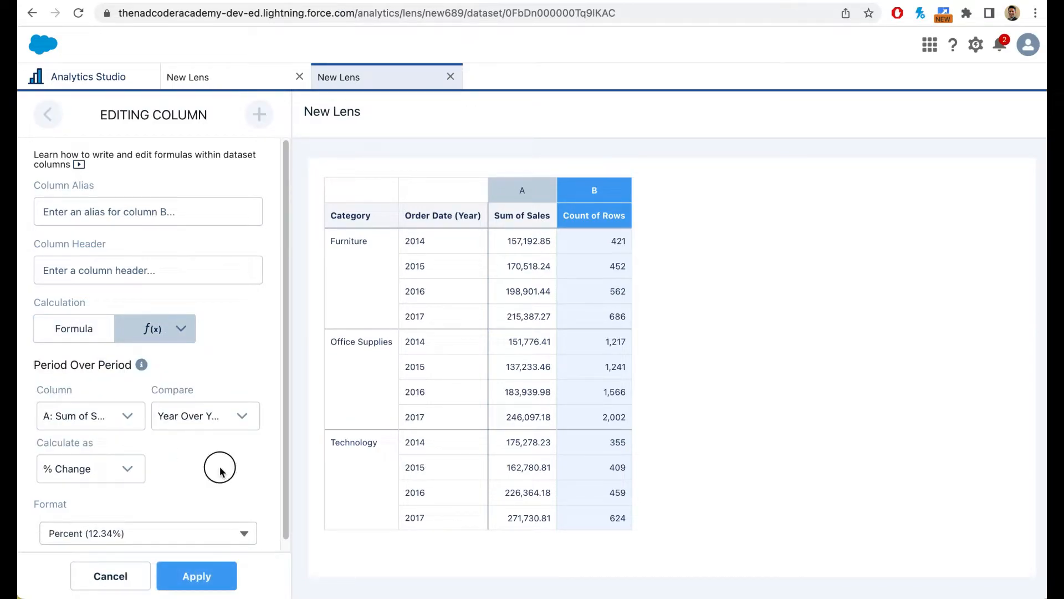
pyautogui.scroll(-1, 243, 464)
pyautogui.click(195, 575)
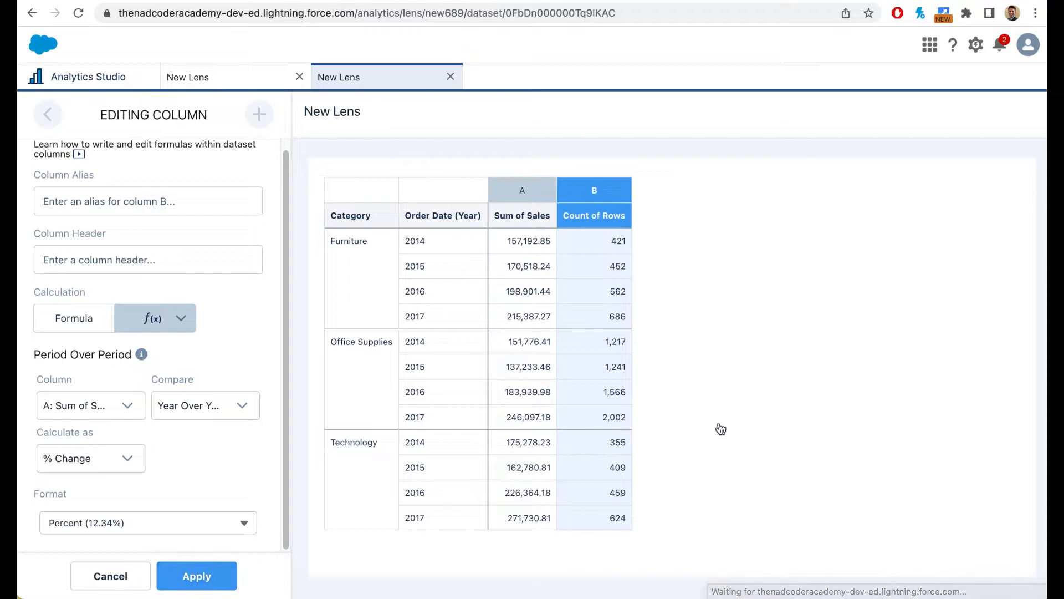
pyautogui.click(188, 575)
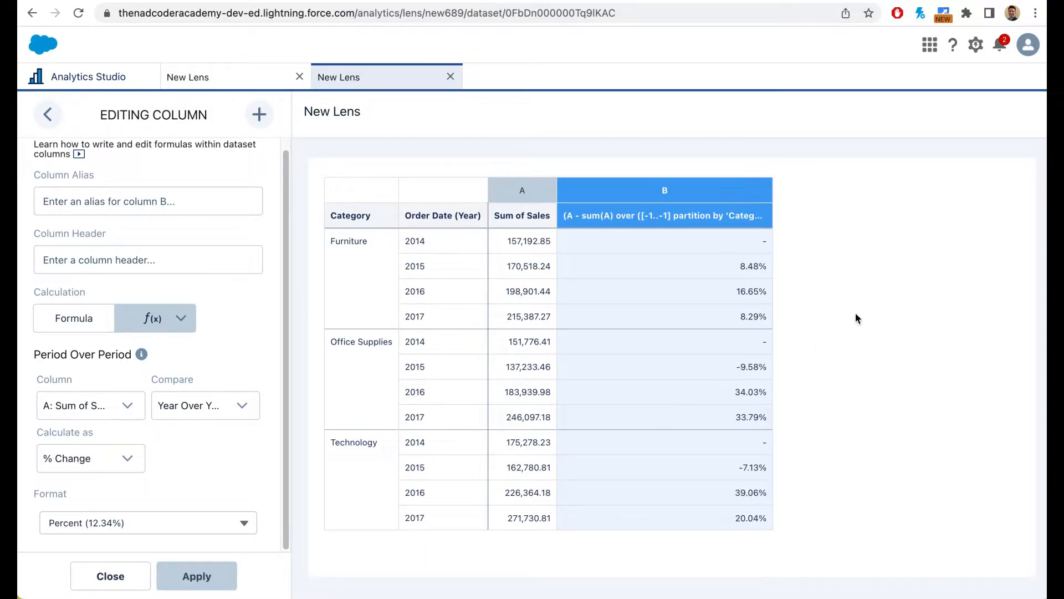
pyautogui.click(133, 576)
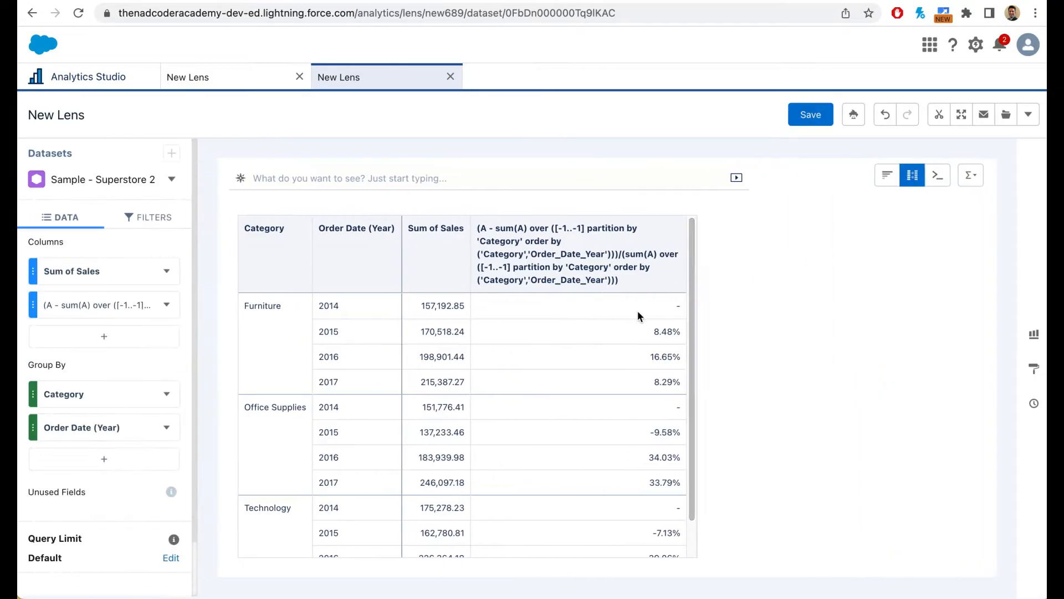
pyautogui.scroll(-1, 654, 360)
pyautogui.scroll(1, 649, 434)
# - Add a conditional formatting rule to the year-over-year % Change column
pyautogui.click(1034, 369)
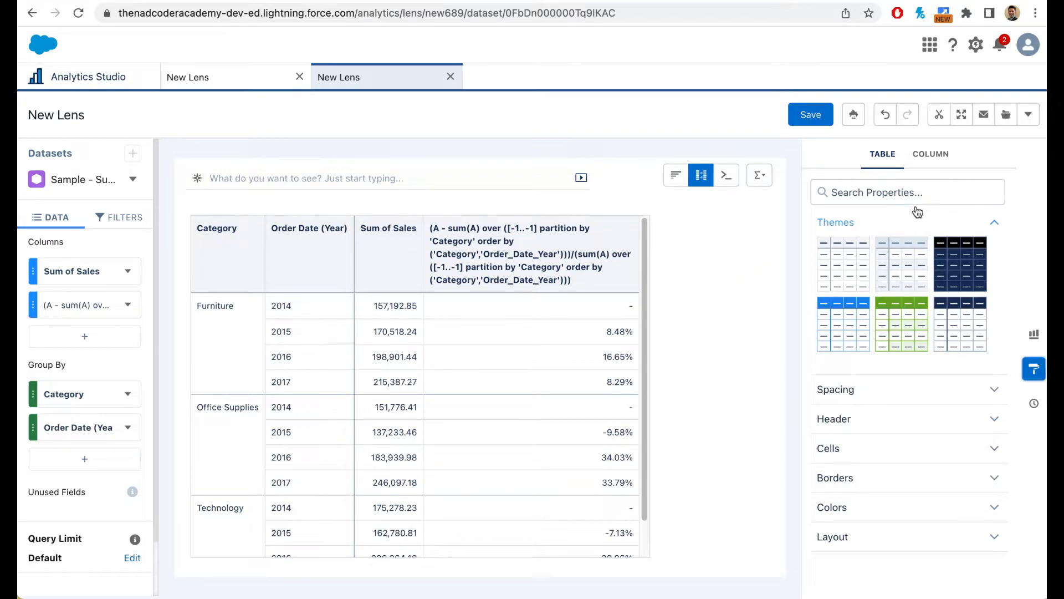
pyautogui.click(537, 246)
pyautogui.click(943, 160)
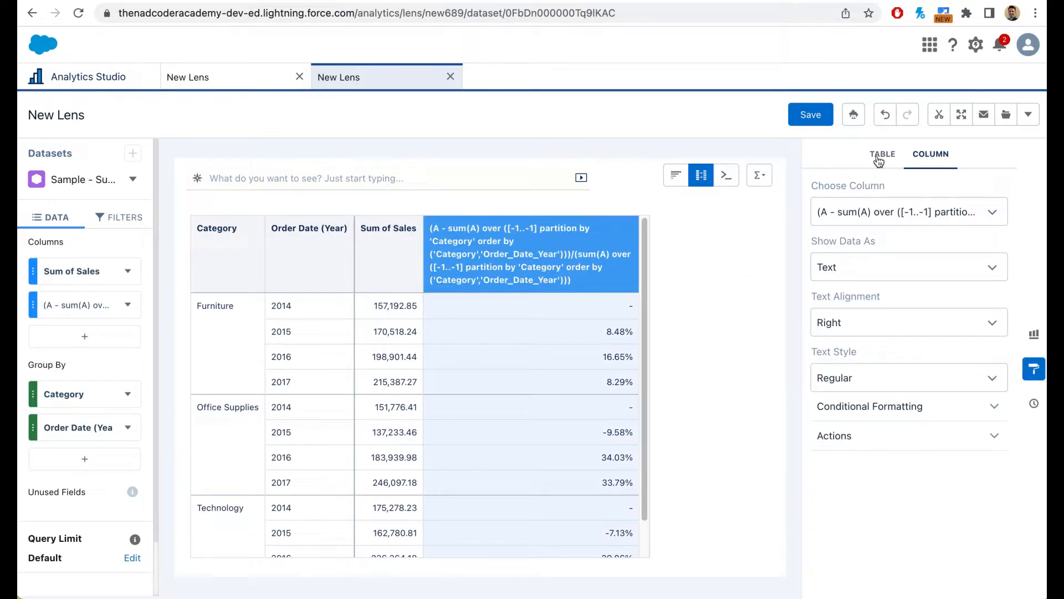
pyautogui.tripleClick(881, 410)
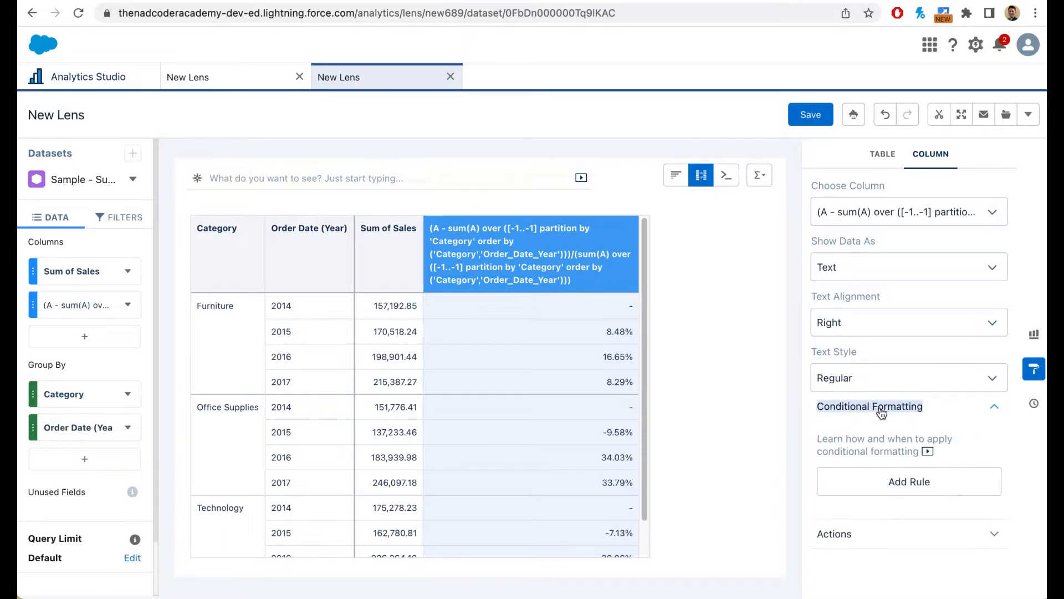
pyautogui.click(909, 482)
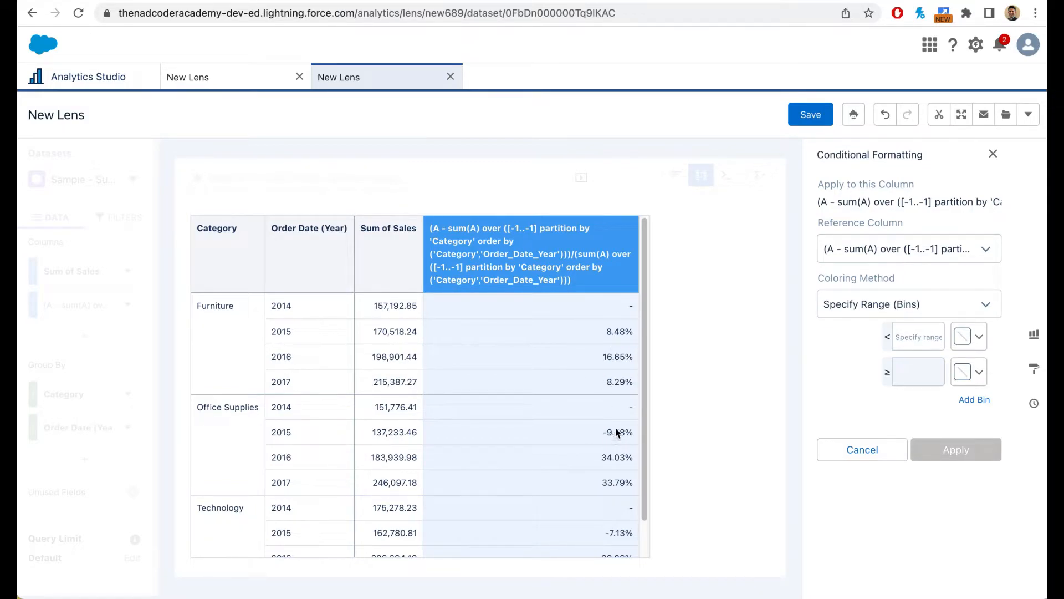
# - Define the rule's first bin as values below 0 with red text
pyautogui.click(907, 340)
pyautogui.write('0')
pyautogui.click(979, 347)
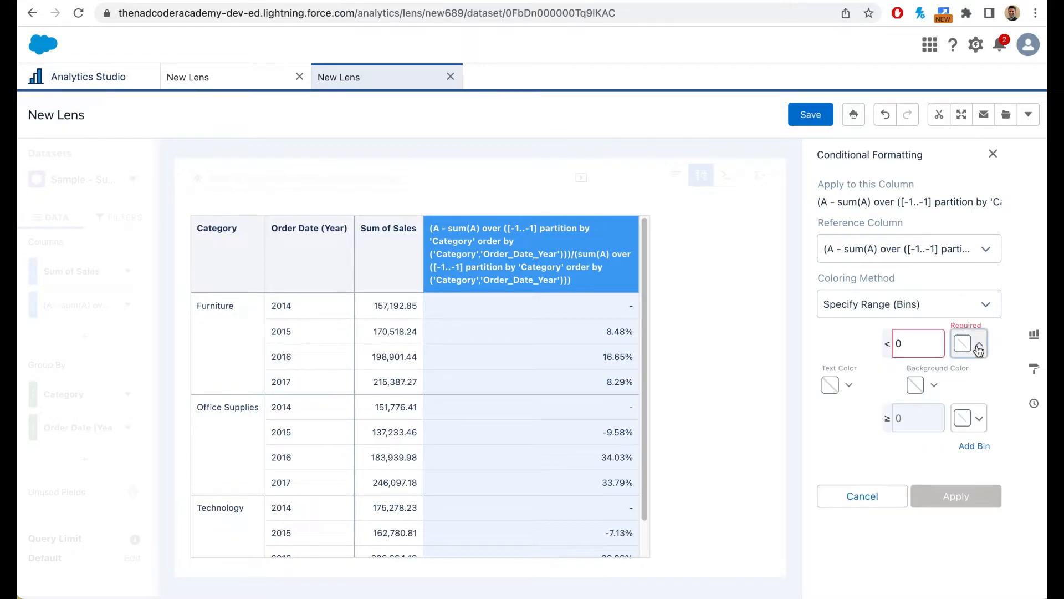
pyautogui.click(849, 385)
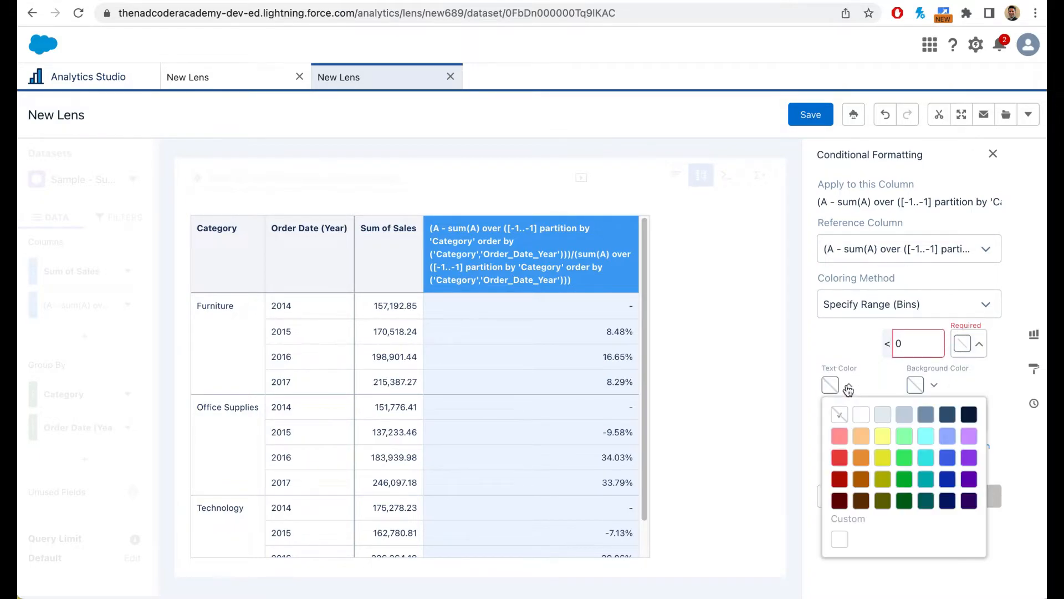
pyautogui.click(839, 450)
pyautogui.click(847, 344)
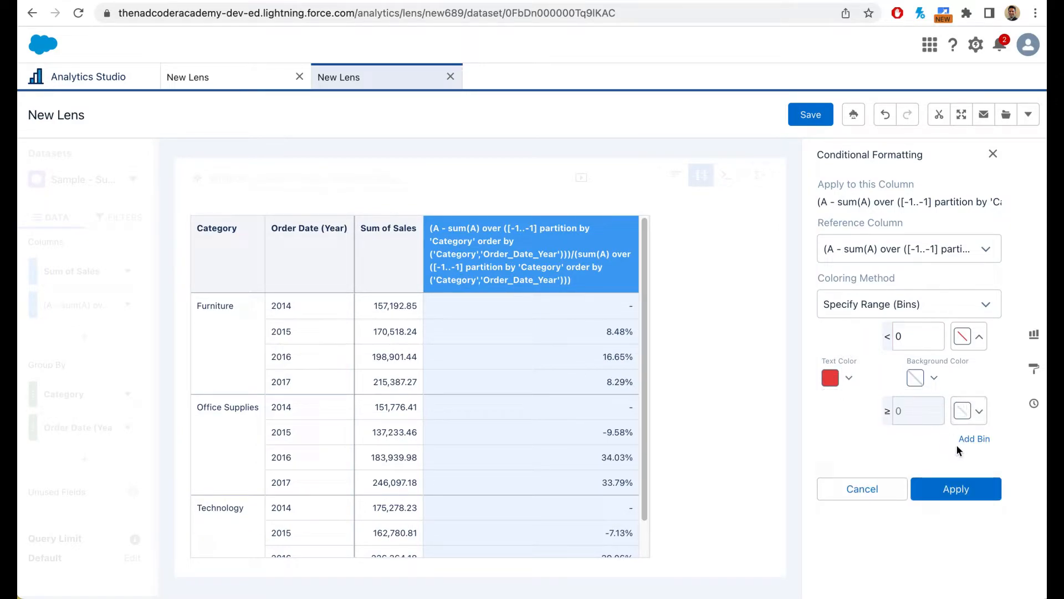
# - Add a bin for values from 0 to below 0.25 with yellow text
pyautogui.click(973, 440)
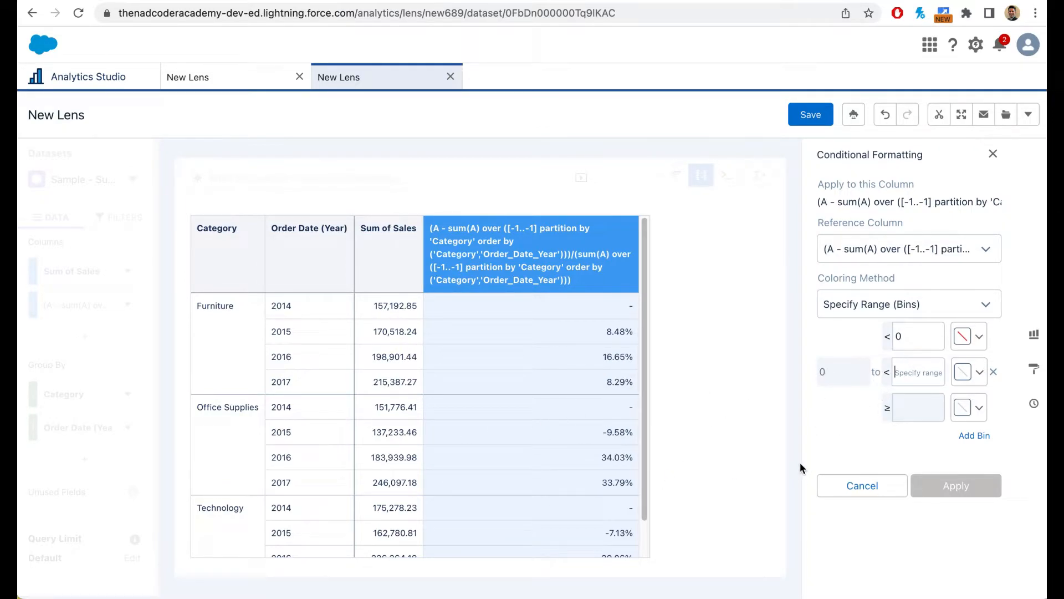
pyautogui.write('0.25')
pyautogui.click(971, 373)
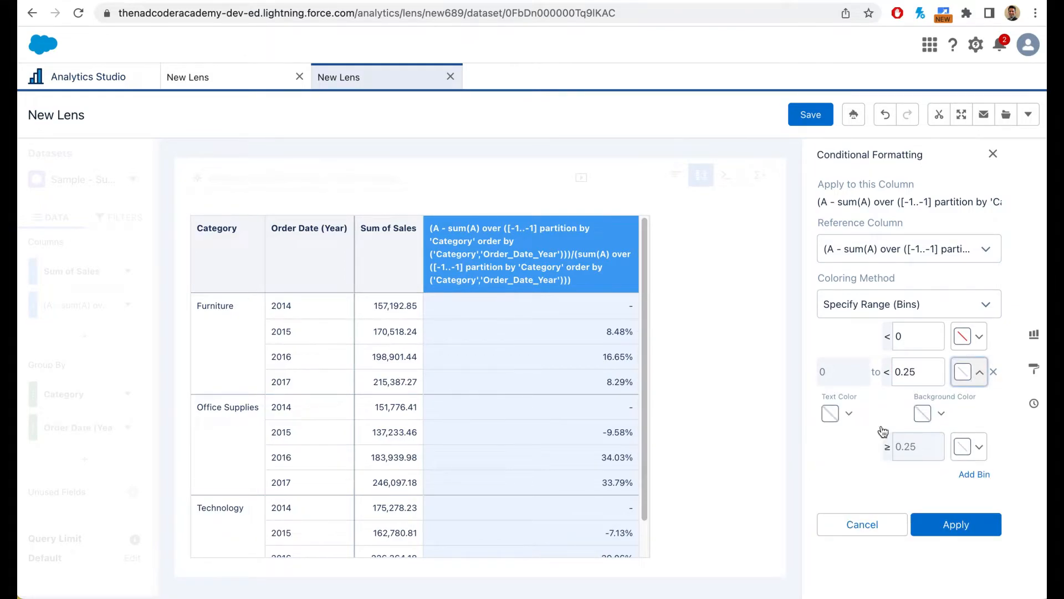
pyautogui.click(857, 419)
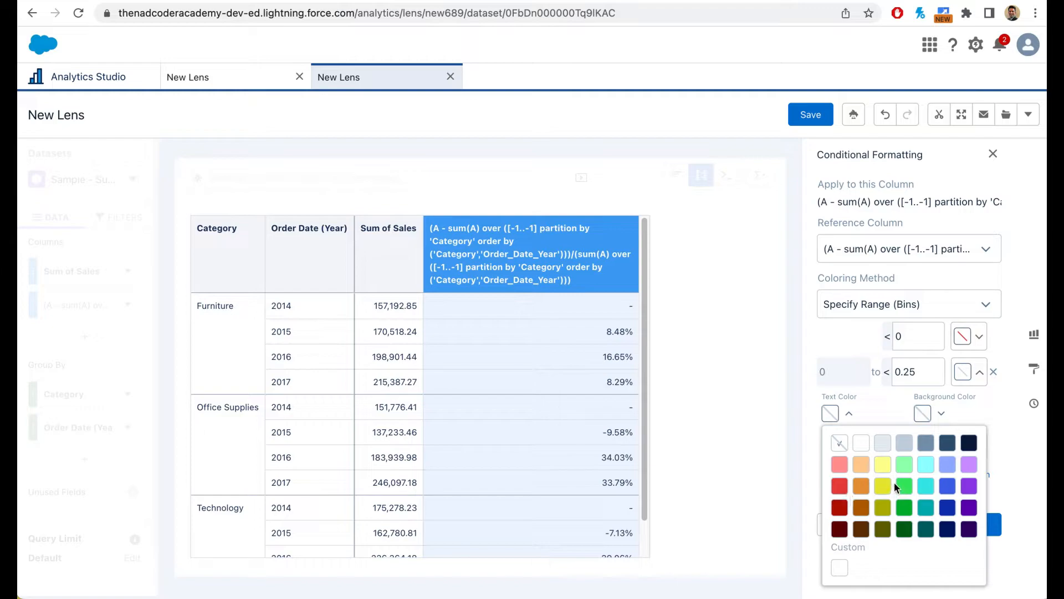
pyautogui.click(883, 485)
pyautogui.click(837, 341)
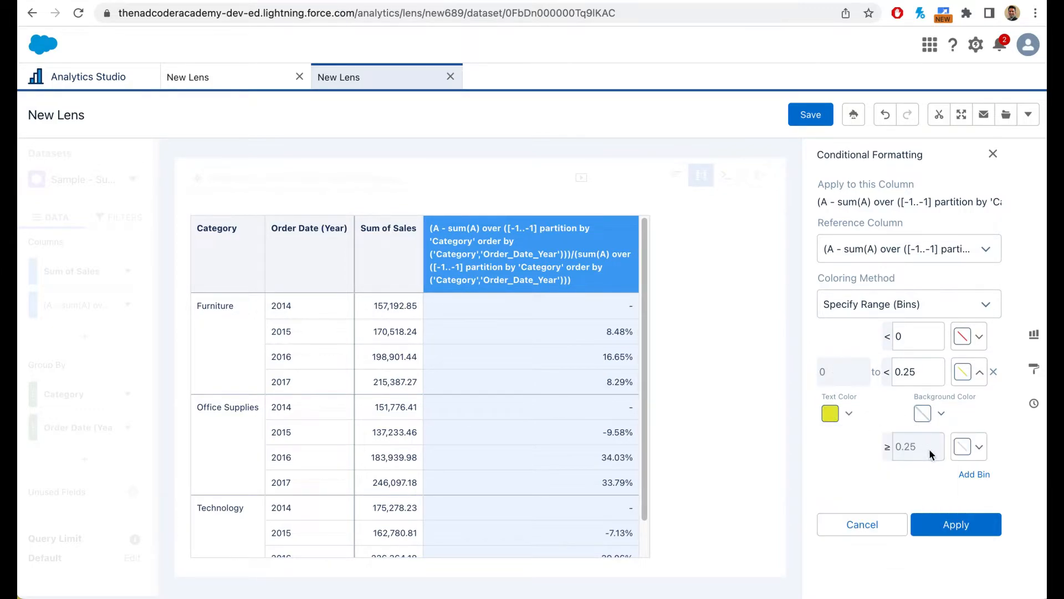
# - Color the text of the bin for values of 0.25 and above green and apply the rule
pyautogui.click(971, 456)
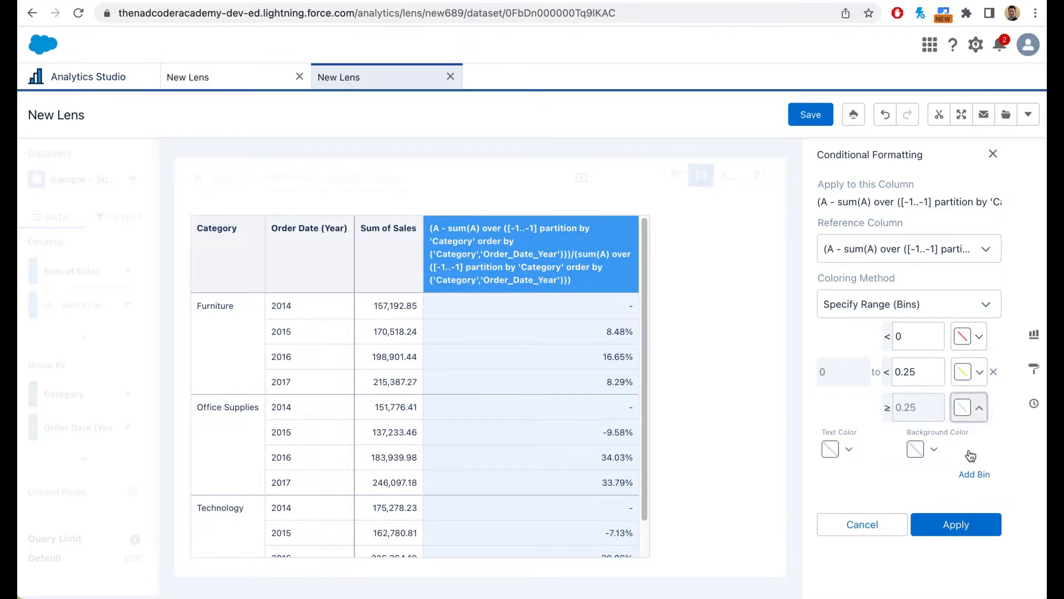
pyautogui.click(851, 452)
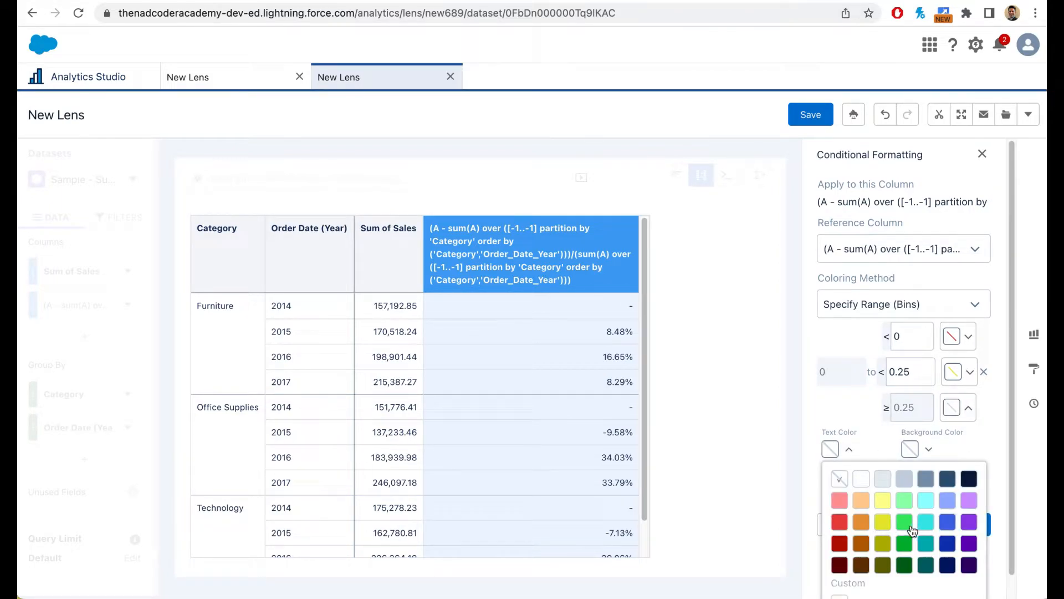
pyautogui.scroll(-1, 912, 530)
pyautogui.click(909, 530)
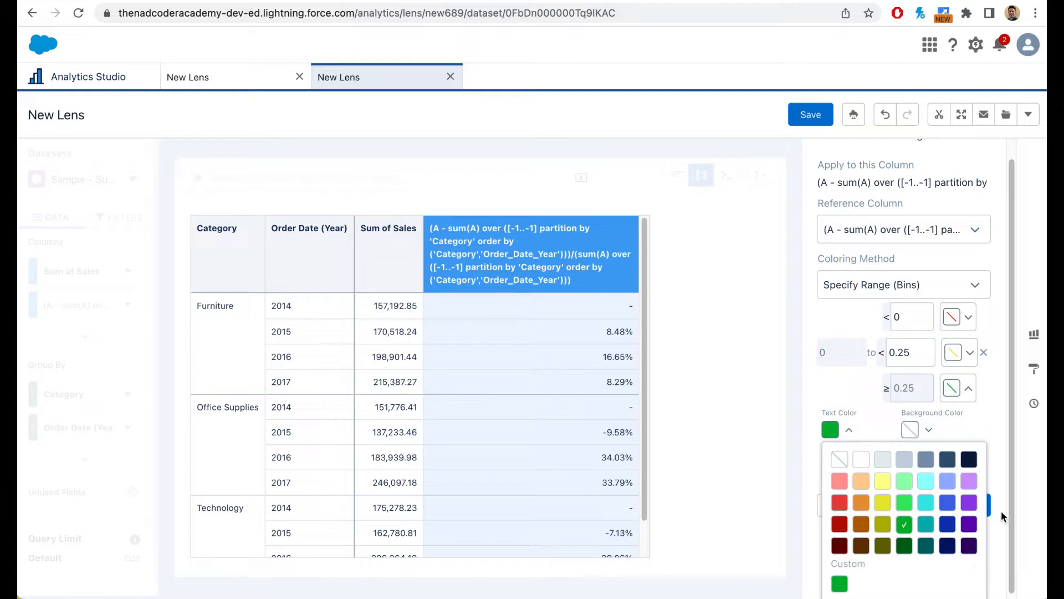
pyautogui.click(1000, 446)
pyautogui.click(966, 528)
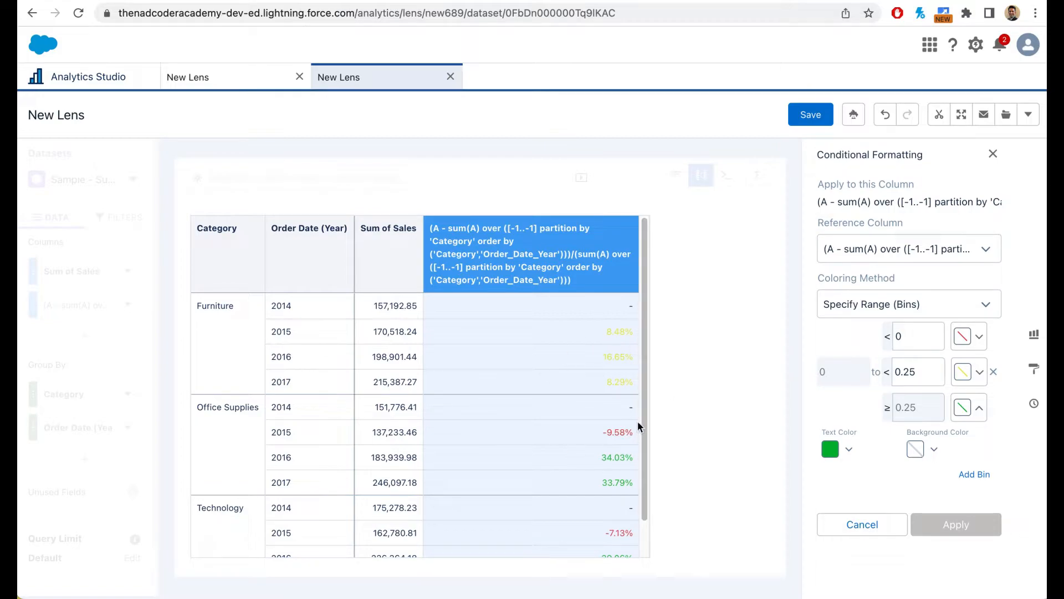
# - Clear the text color of the 0 to 0.25 bin
pyautogui.scroll(-1, 638, 421)
pyautogui.click(979, 372)
pyautogui.click(842, 415)
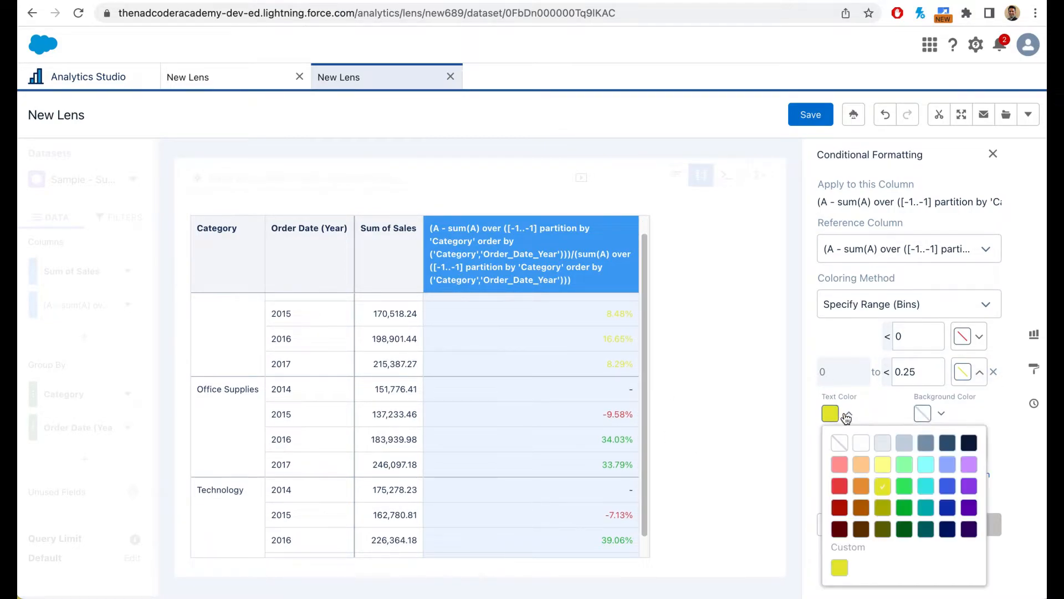
pyautogui.click(839, 443)
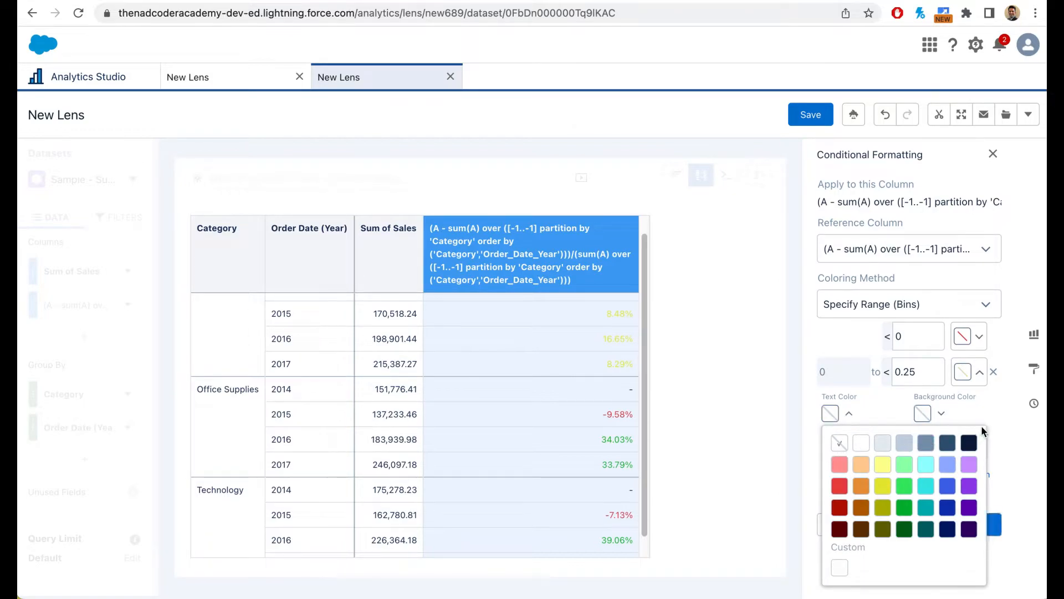
pyautogui.click(1002, 422)
# - Clear the text color of the bin for values of 0.25 and above and apply the conditional formatting
pyautogui.click(979, 452)
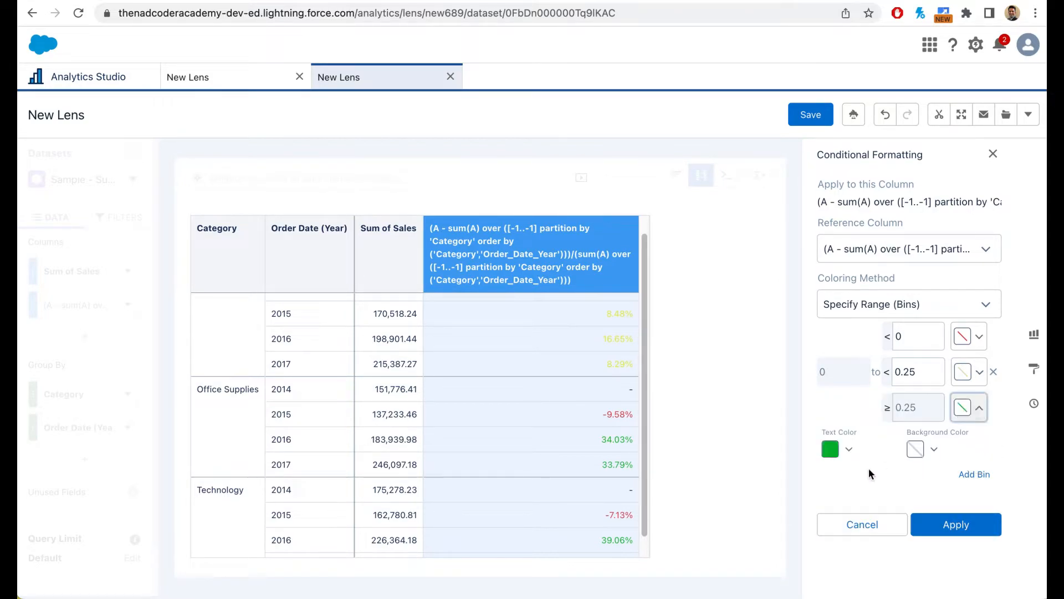
pyautogui.click(849, 450)
pyautogui.click(844, 476)
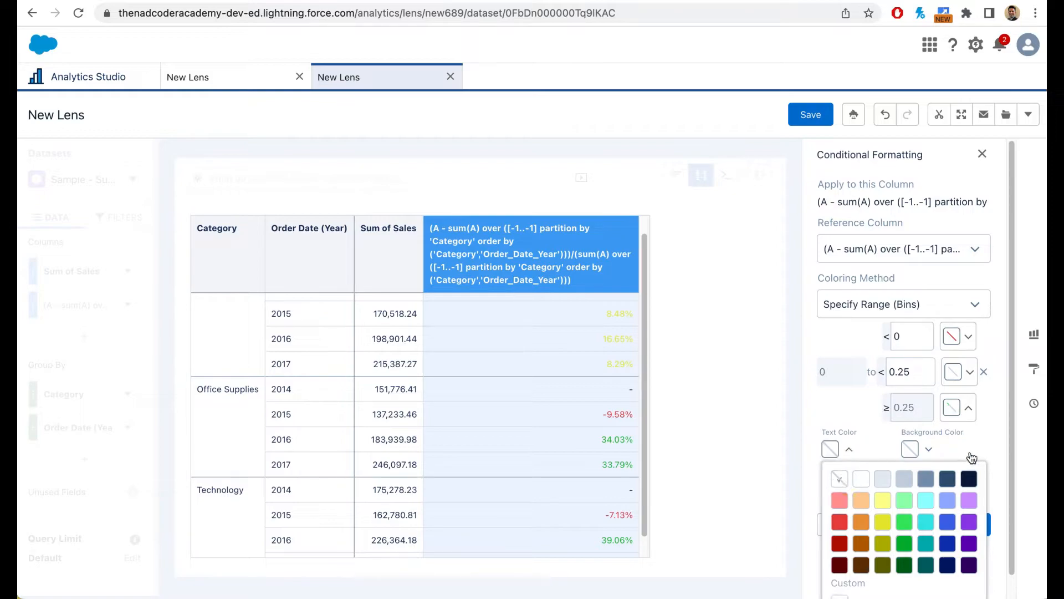
pyautogui.click(929, 449)
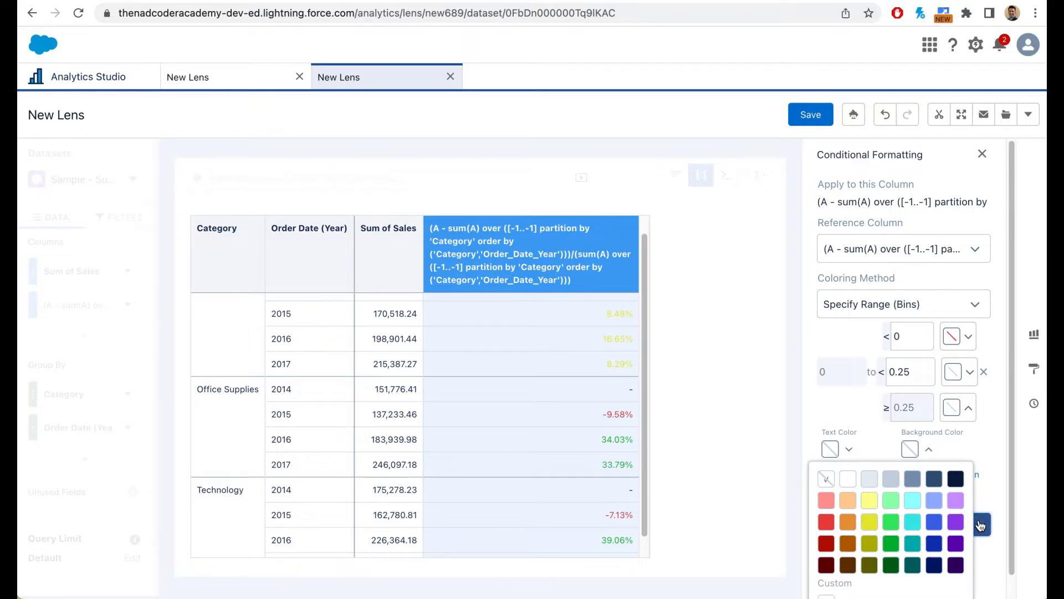
pyautogui.click(979, 524)
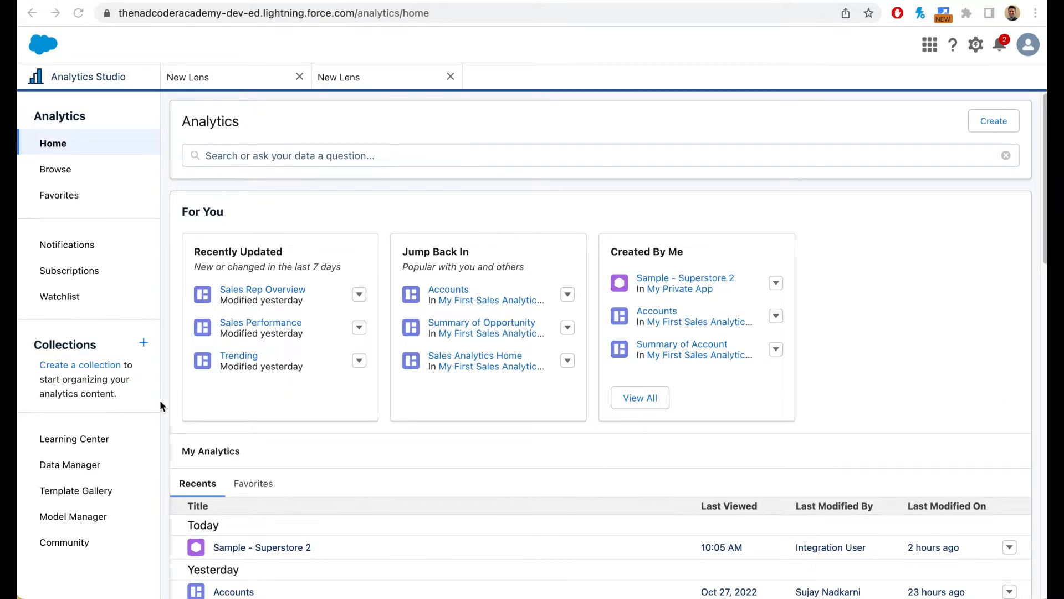
# - Open the recipes in Data Manager and create a new recipe
pyautogui.click(74, 465)
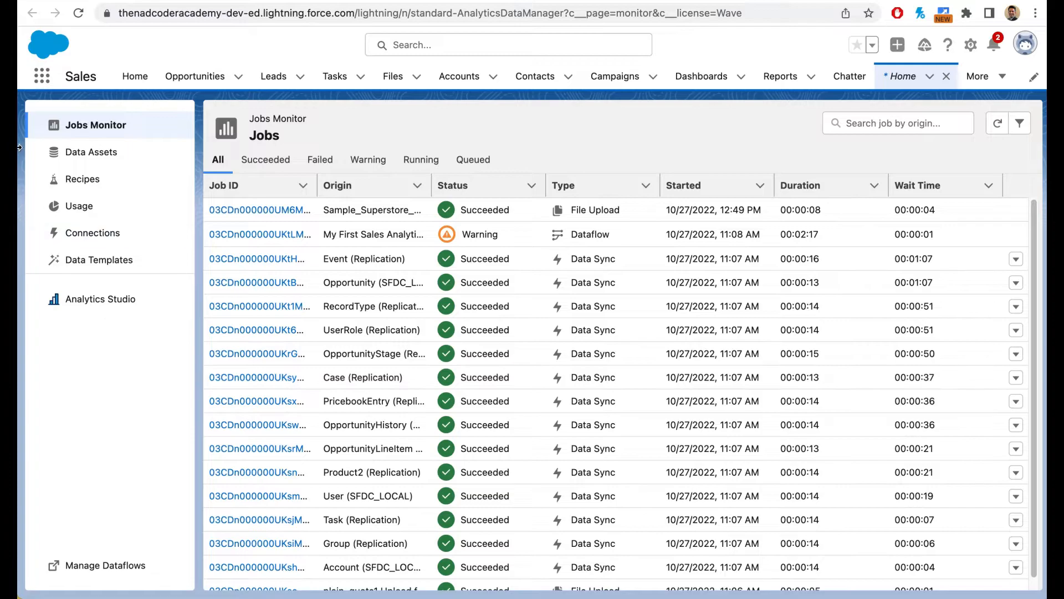
pyautogui.click(92, 182)
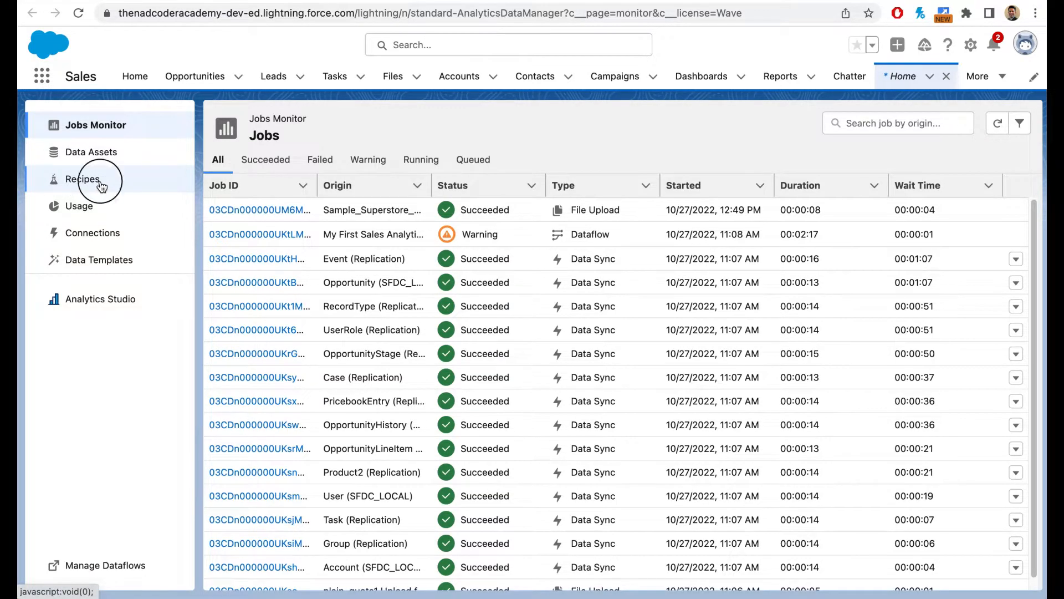
pyautogui.click(993, 134)
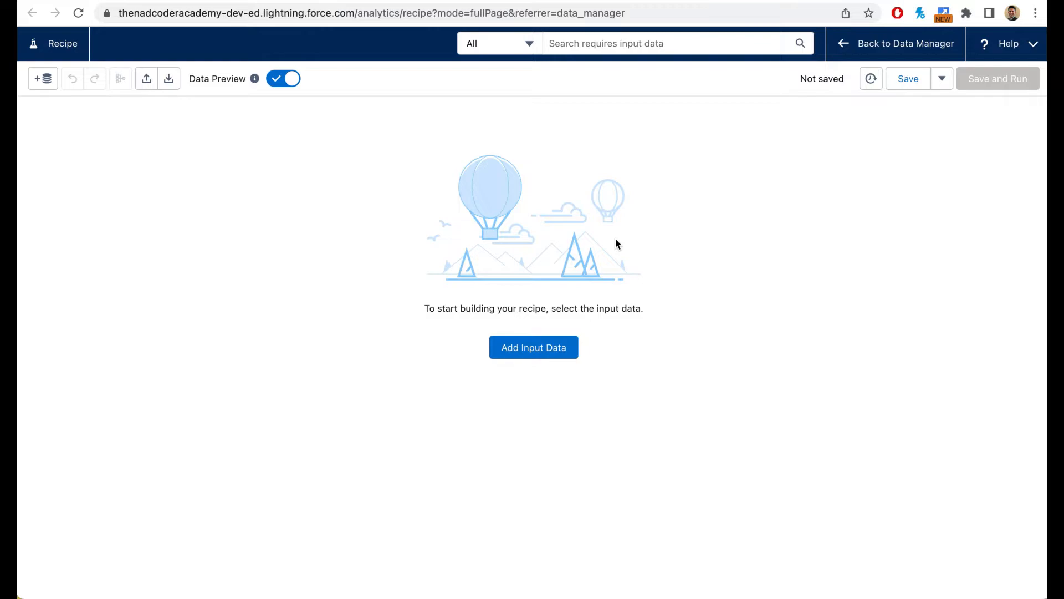
# - Add the Sample - Superstore 2 dataset as the recipe's input data with all of its columns selected
pyautogui.click(44, 80)
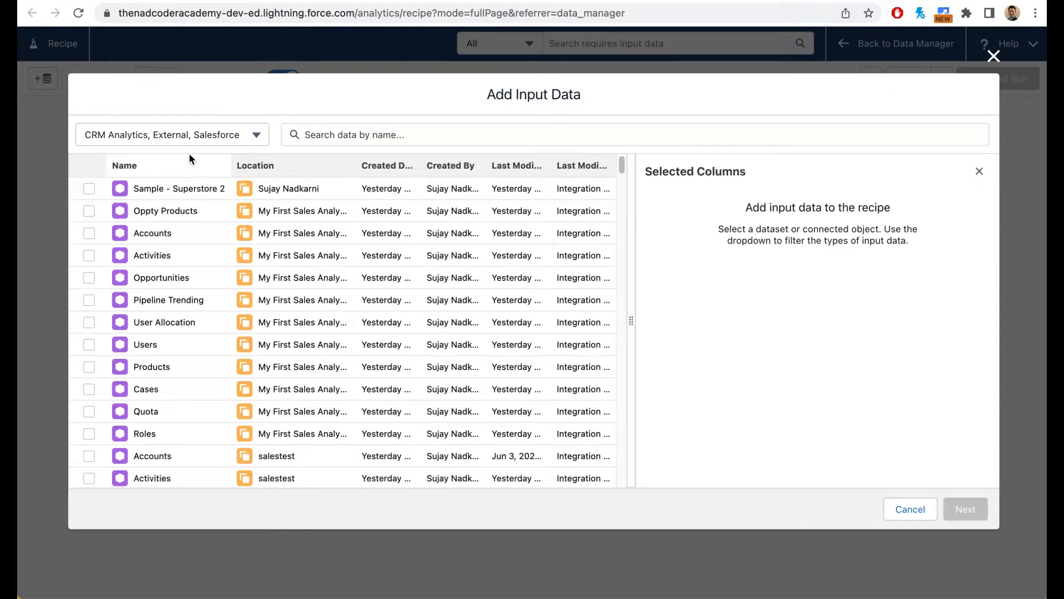
pyautogui.click(90, 189)
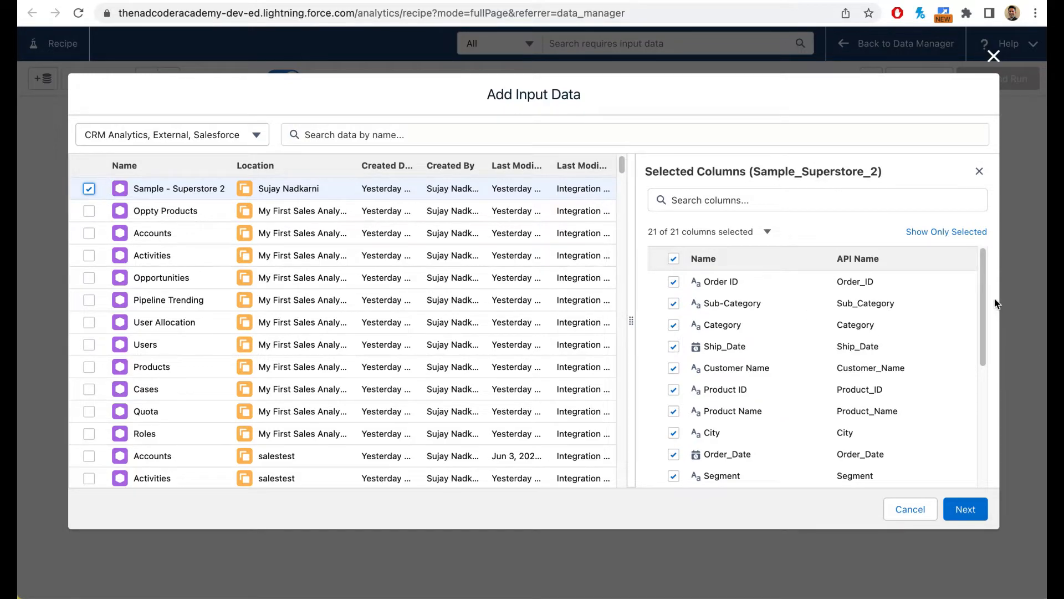
pyautogui.moveTo(985, 292); pyautogui.dragTo(1000, 203)
pyautogui.scroll(-1, 674, 310)
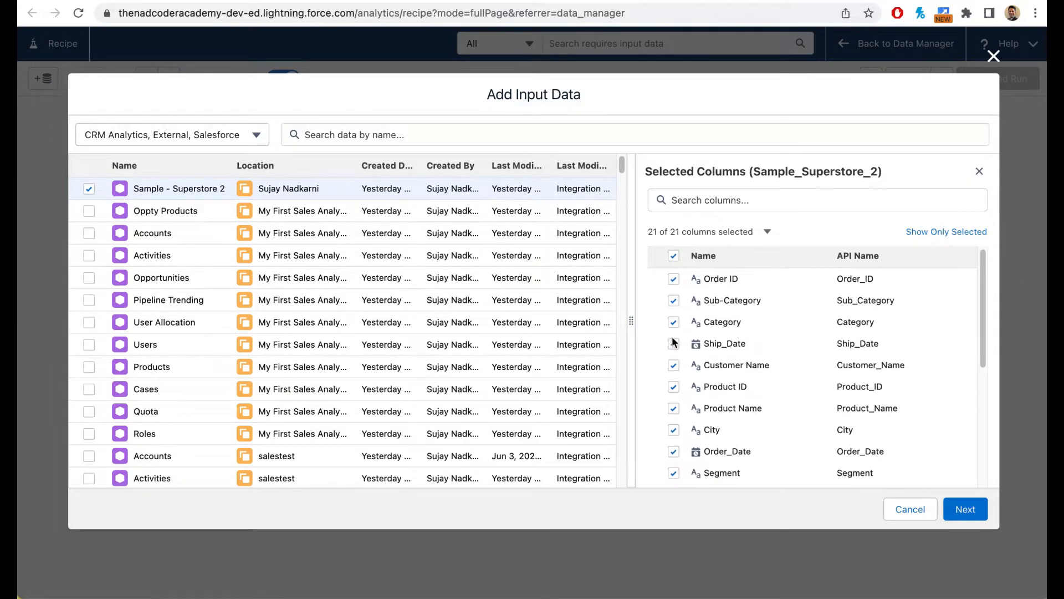
pyautogui.scroll(-1, 770, 407)
pyautogui.click(675, 416)
pyautogui.click(674, 394)
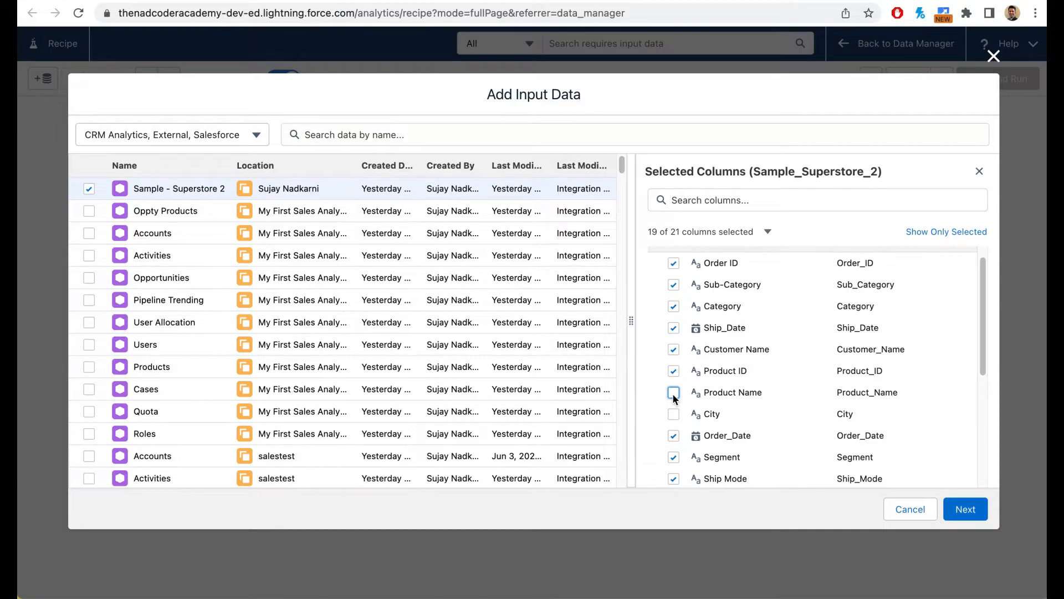
pyautogui.click(673, 393)
pyautogui.click(674, 413)
pyautogui.click(965, 514)
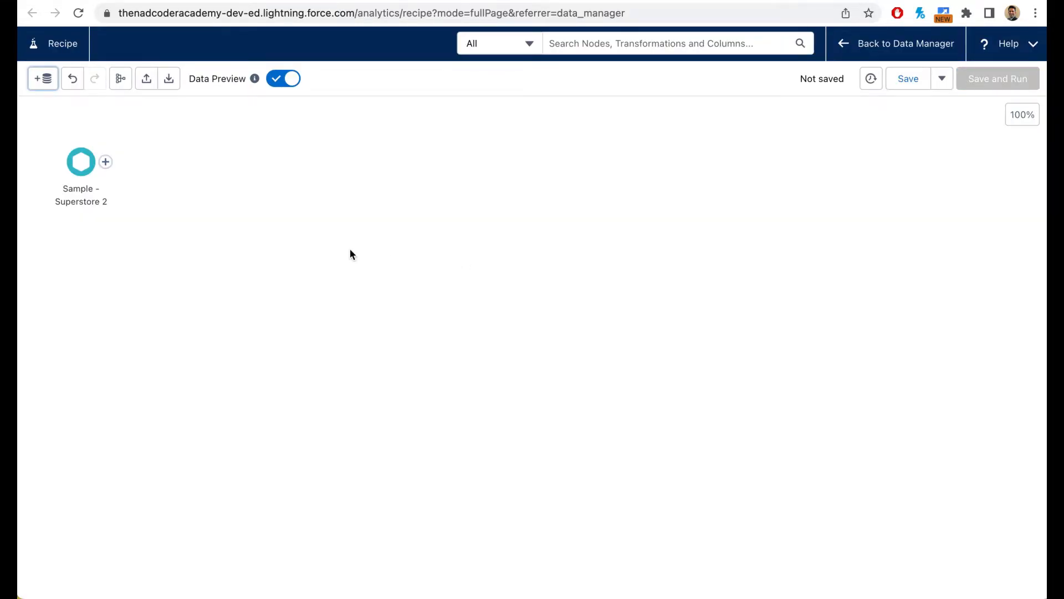
pyautogui.click(111, 165)
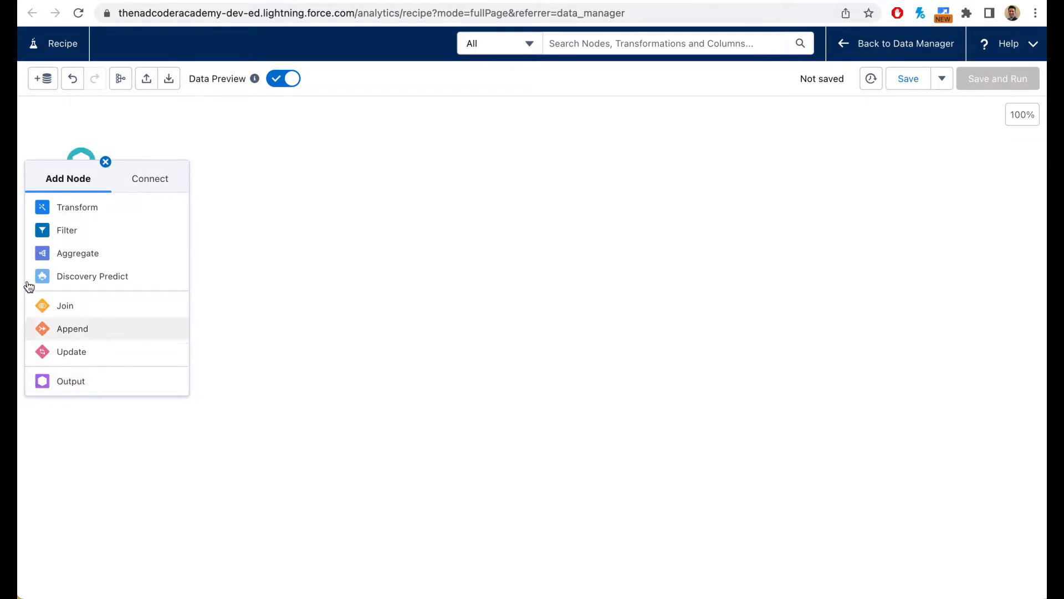
pyautogui.click(110, 165)
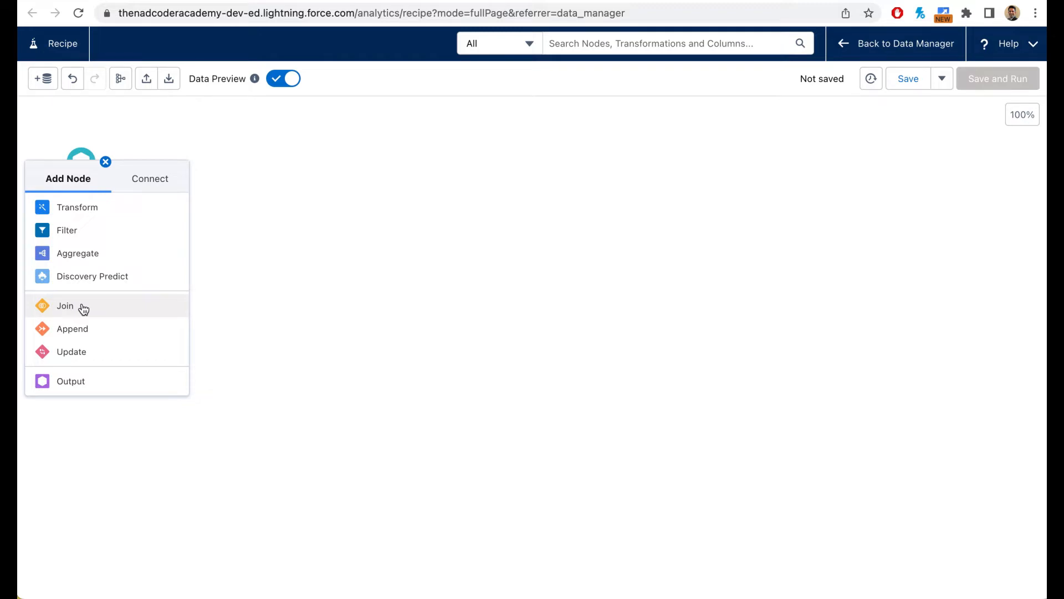
pyautogui.click(263, 283)
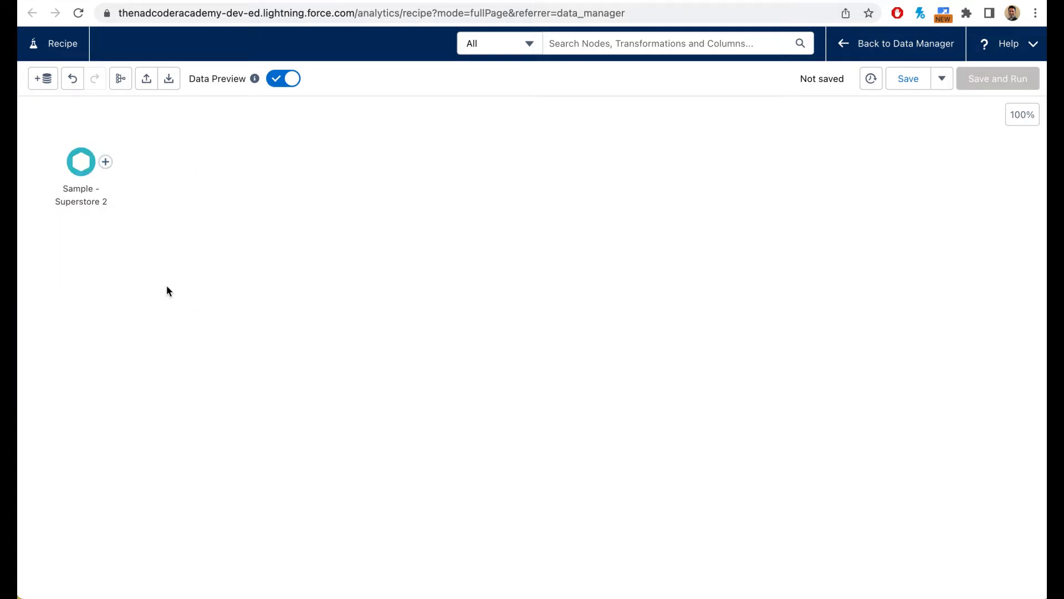
pyautogui.click(106, 161)
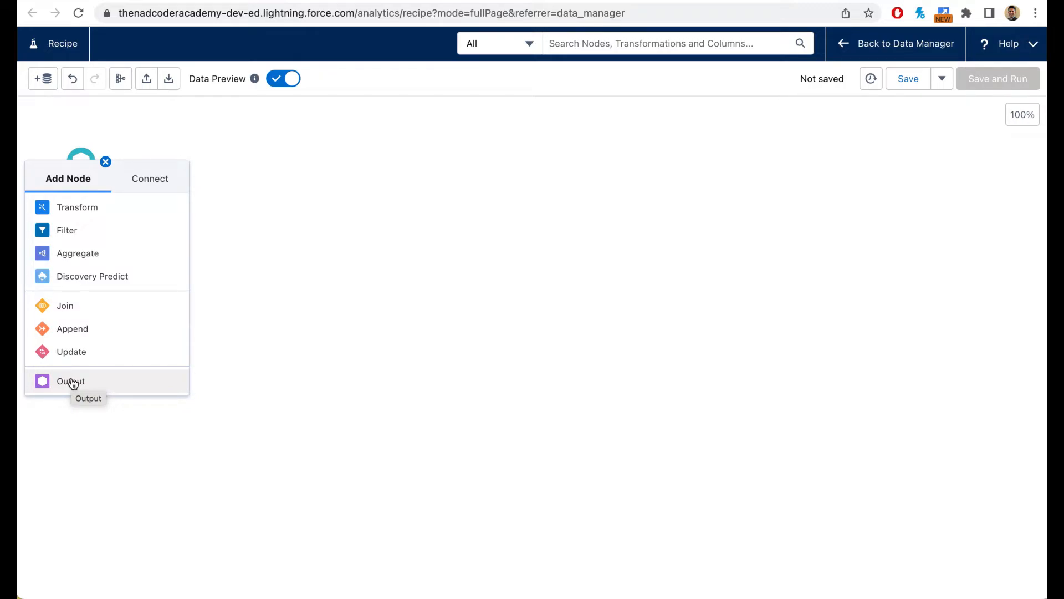
pyautogui.click(96, 121)
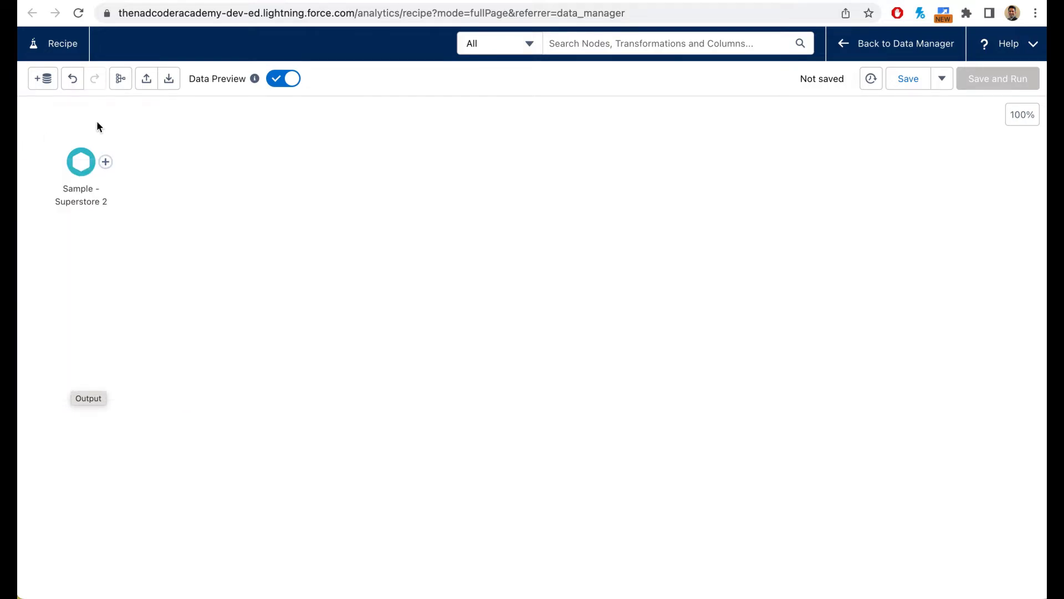
pyautogui.click(103, 165)
pyautogui.click(98, 229)
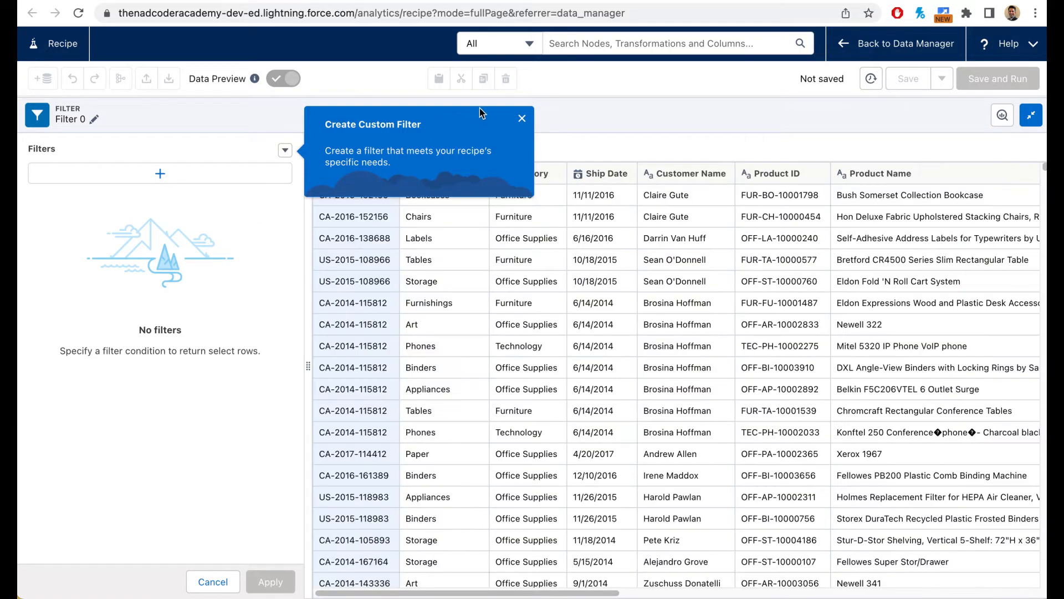
pyautogui.click(521, 118)
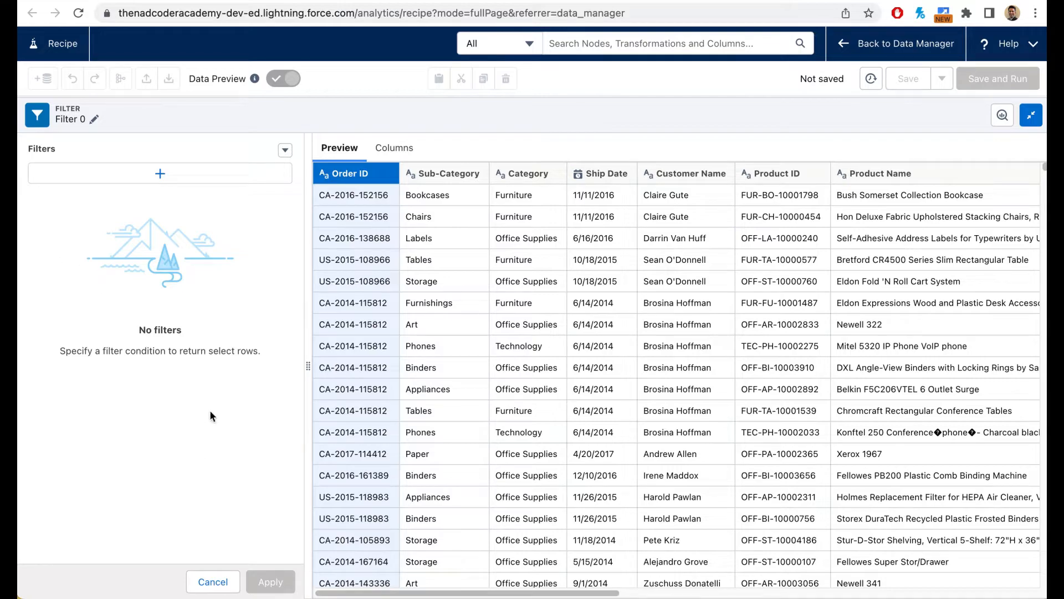
pyautogui.click(203, 580)
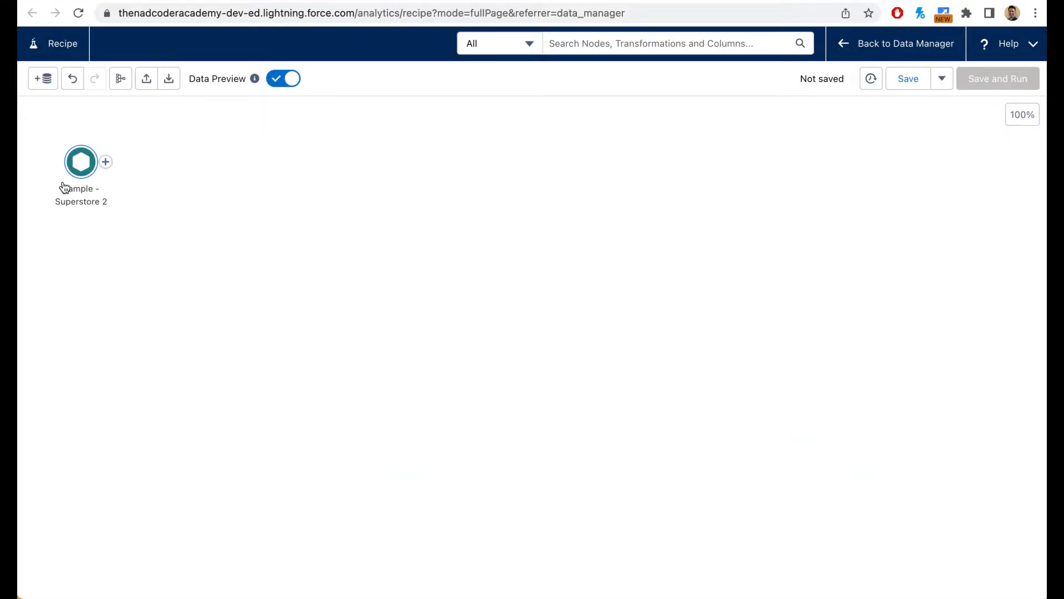
# - Add a Filter node after the Sample - Superstore 2 input node
pyautogui.click(110, 166)
pyautogui.click(83, 232)
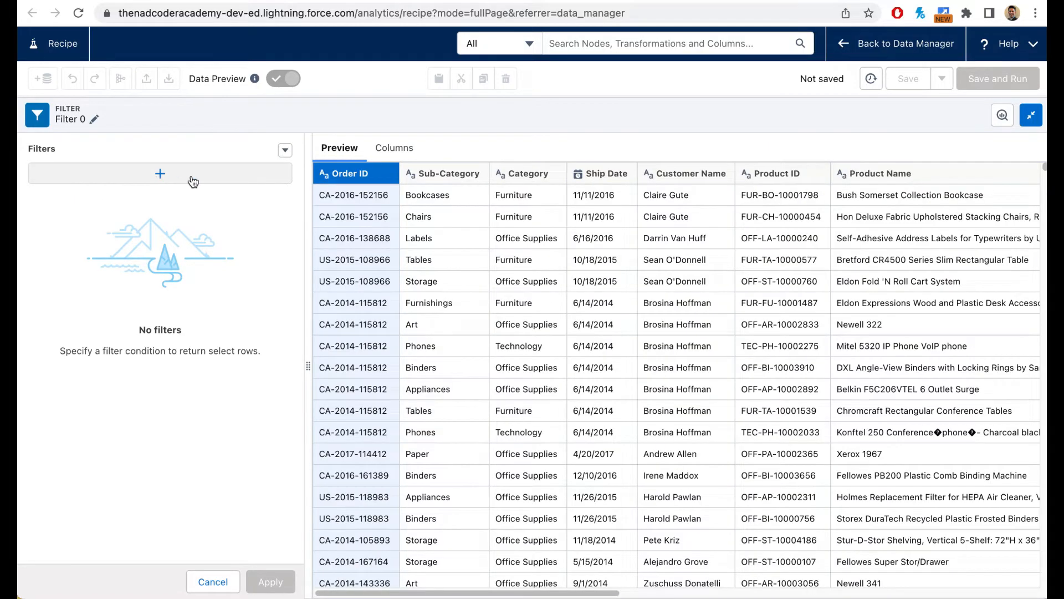
pyautogui.click(160, 174)
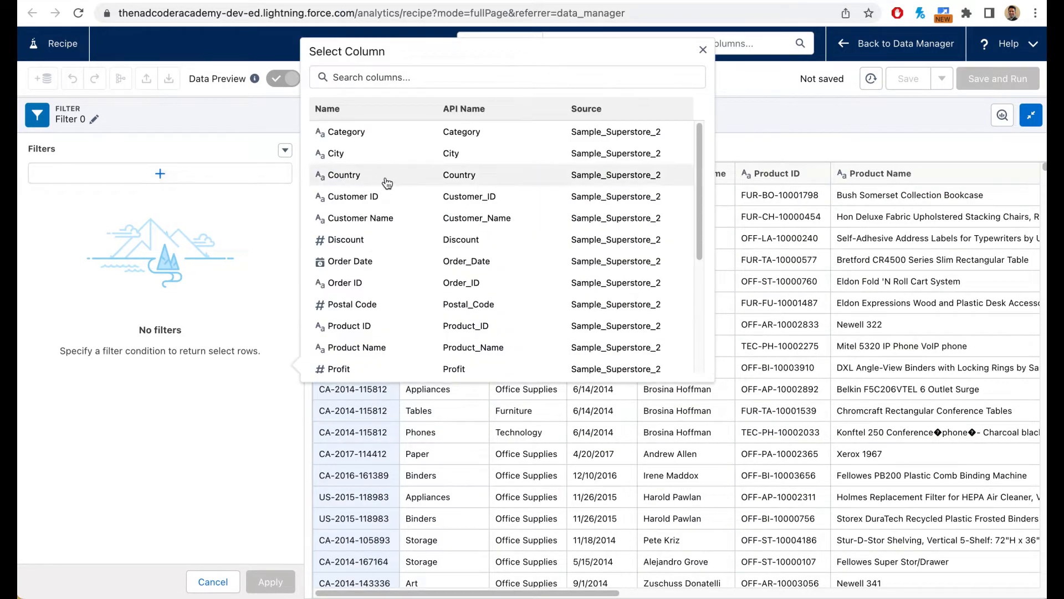
pyautogui.click(391, 78)
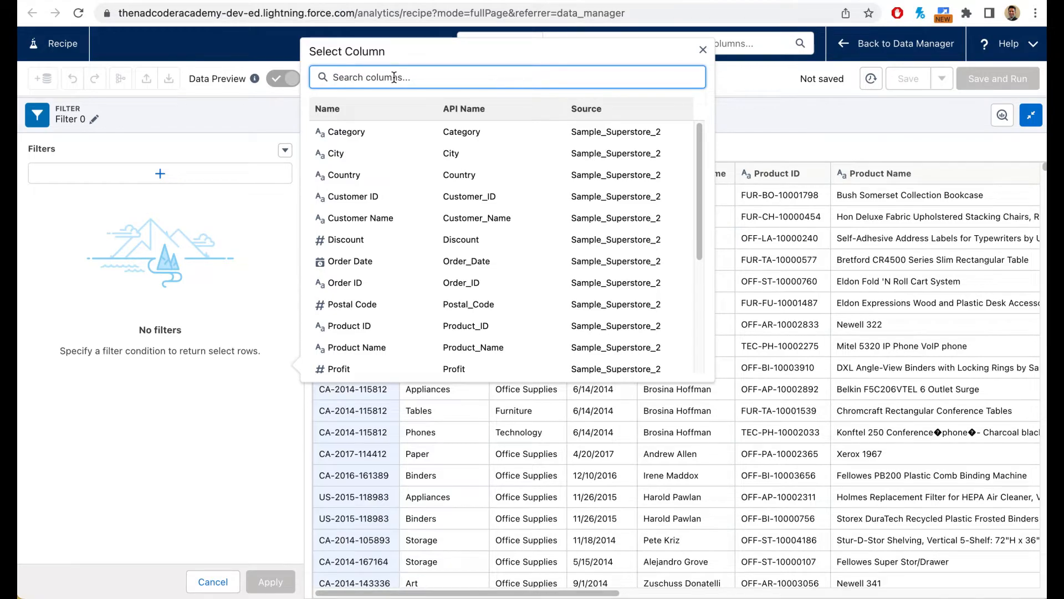
pyautogui.write('Ship')
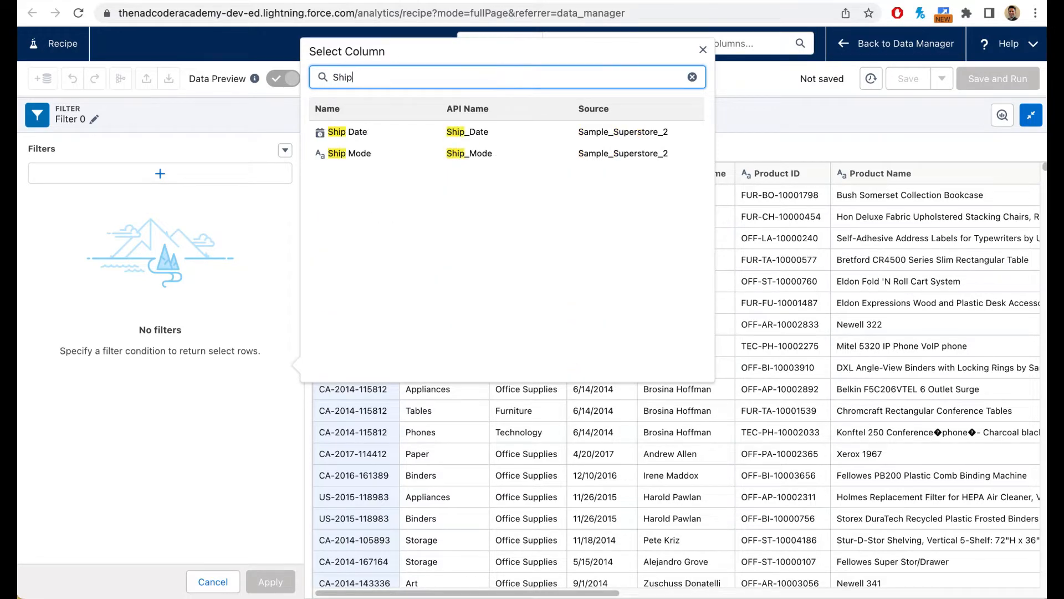
pyautogui.click(377, 131)
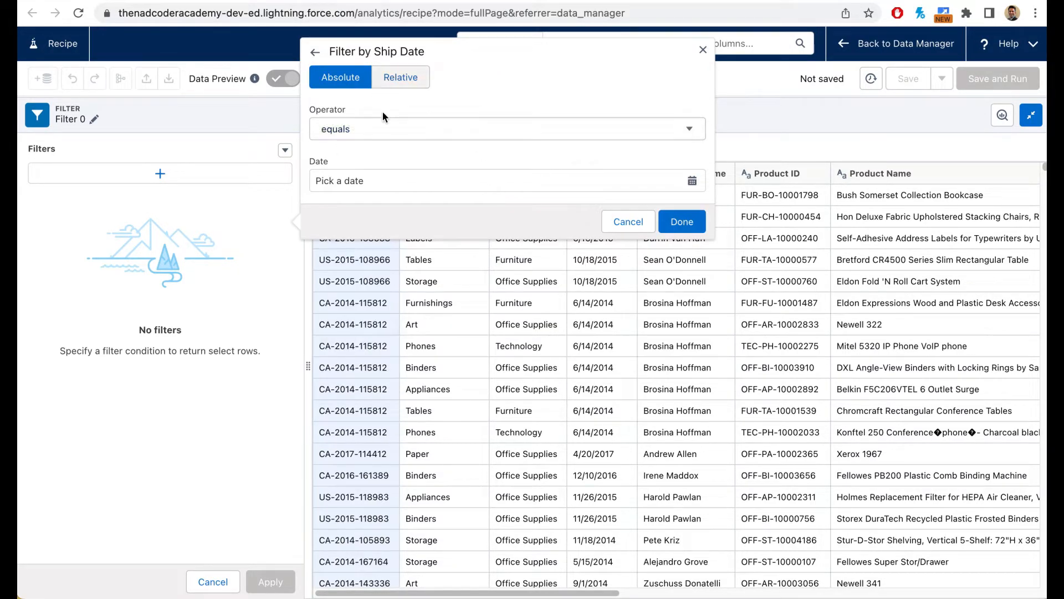
pyautogui.click(402, 78)
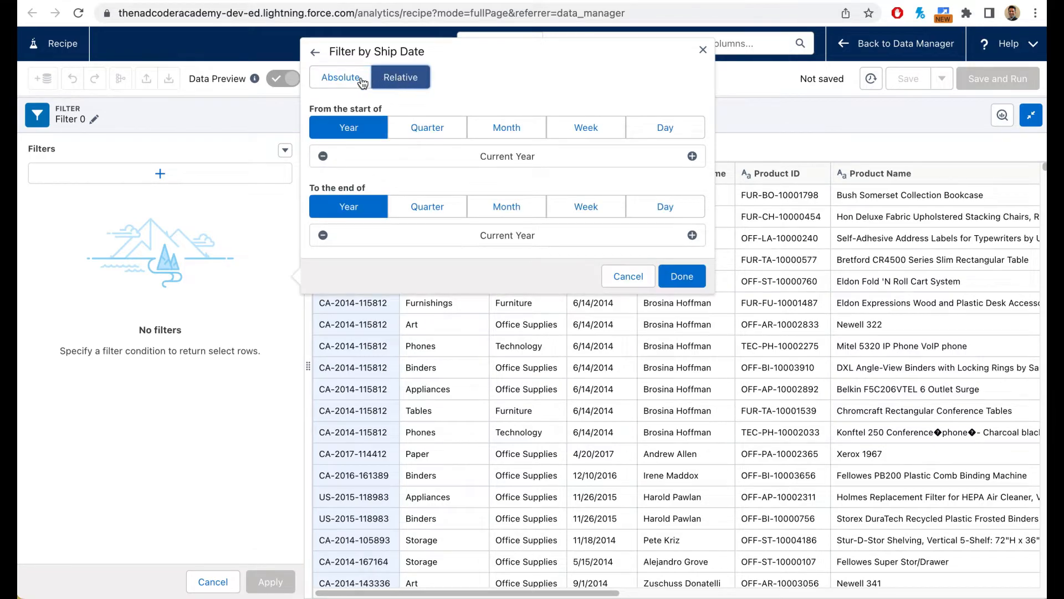
pyautogui.click(337, 82)
pyautogui.click(350, 133)
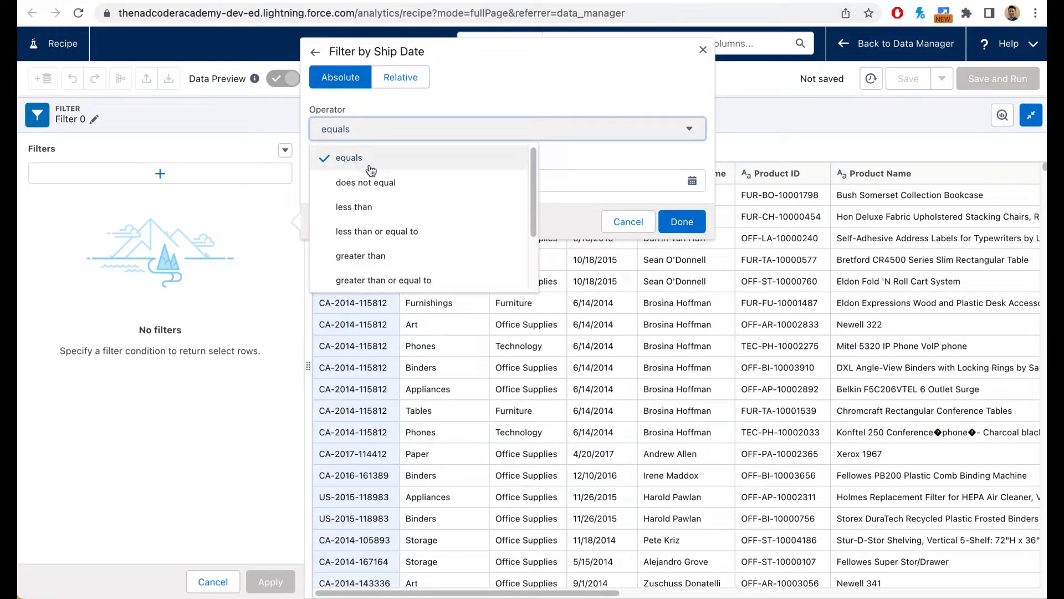
pyautogui.click(369, 256)
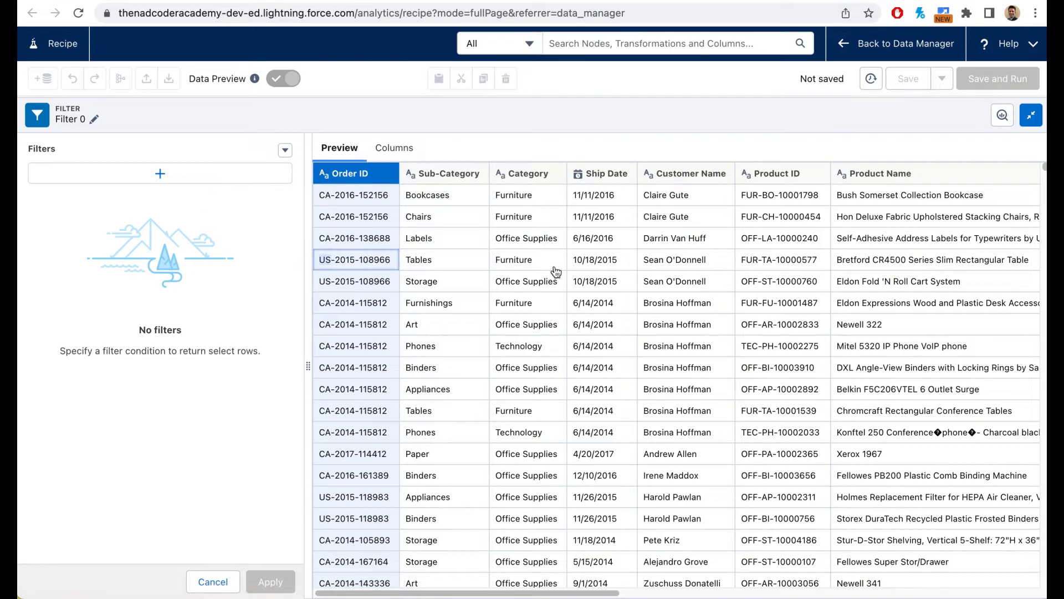
# - Start a filter condition on the Ship Date column with the absolute operator "greater than"
pyautogui.click(160, 174)
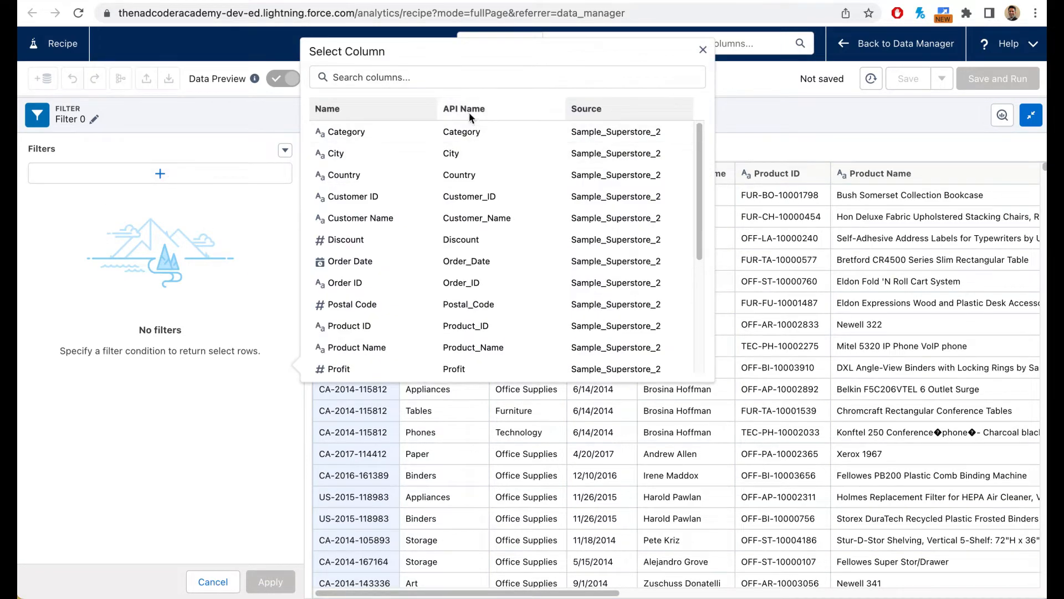
pyautogui.click(464, 81)
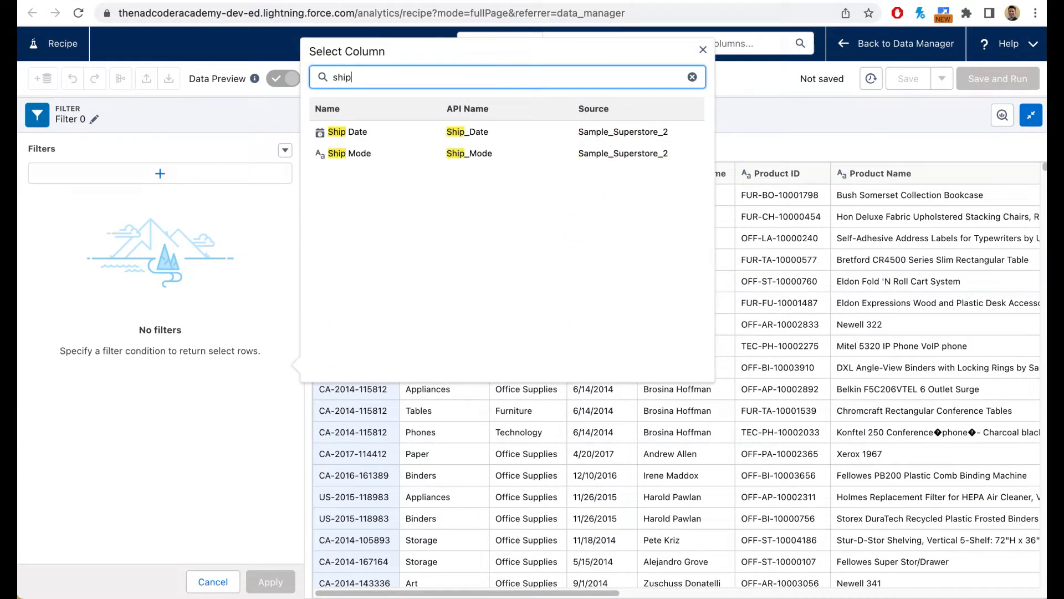
pyautogui.click(355, 133)
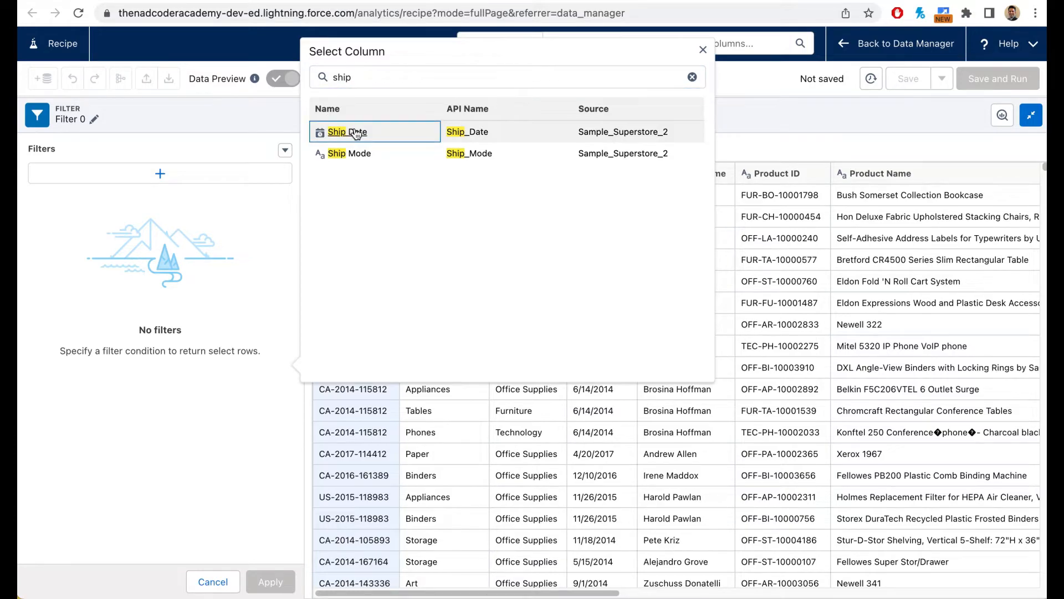
pyautogui.click(357, 127)
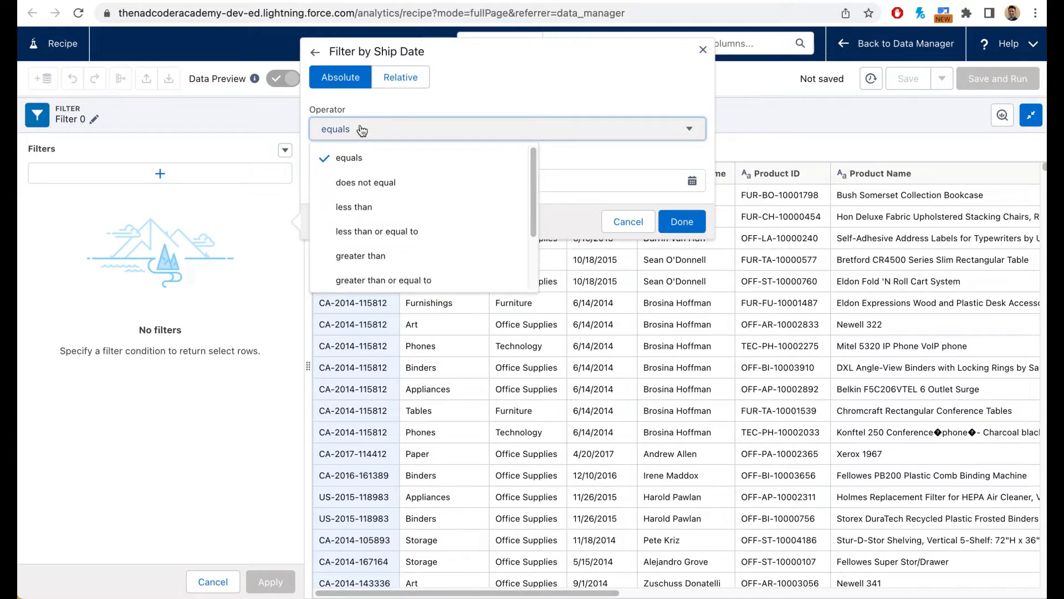
pyautogui.click(366, 255)
# - Set the Ship Date condition's date to 12/31/2016 and add the condition to the filter
pyautogui.click(396, 183)
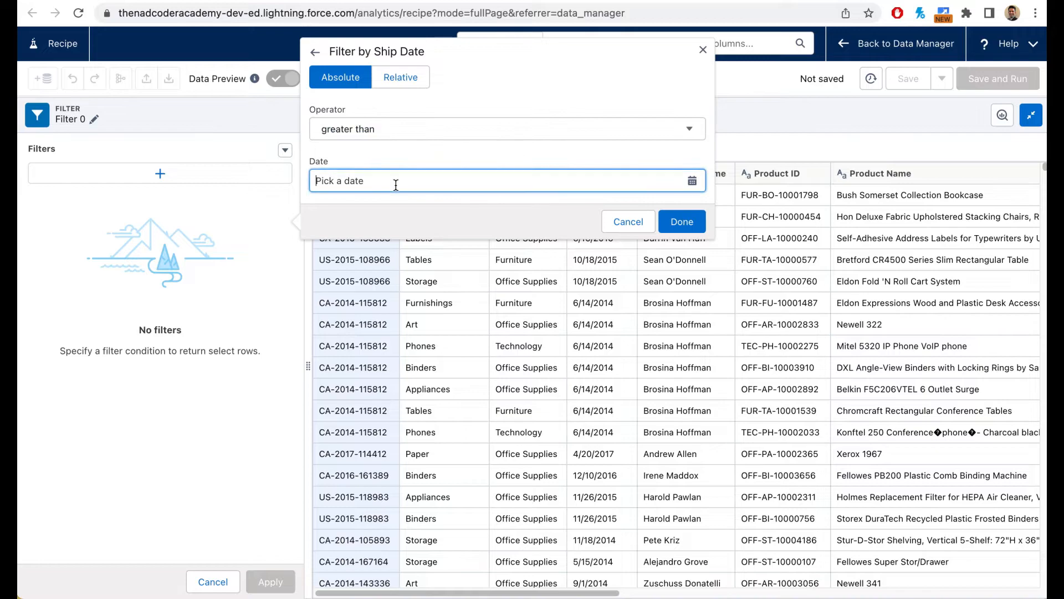
pyautogui.click(693, 182)
pyautogui.click(492, 209)
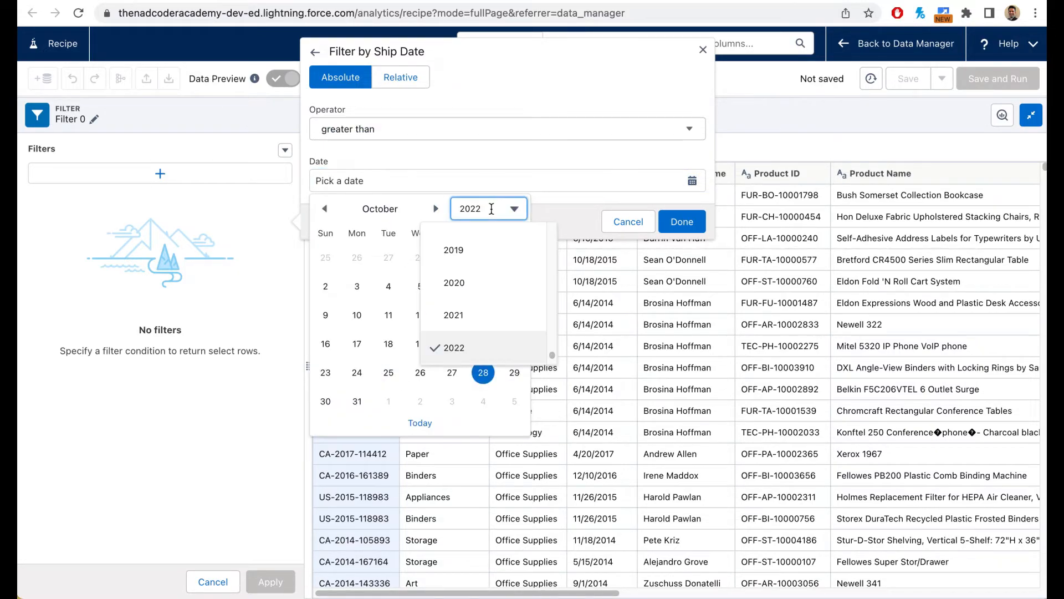
pyautogui.scroll(5, 465, 289)
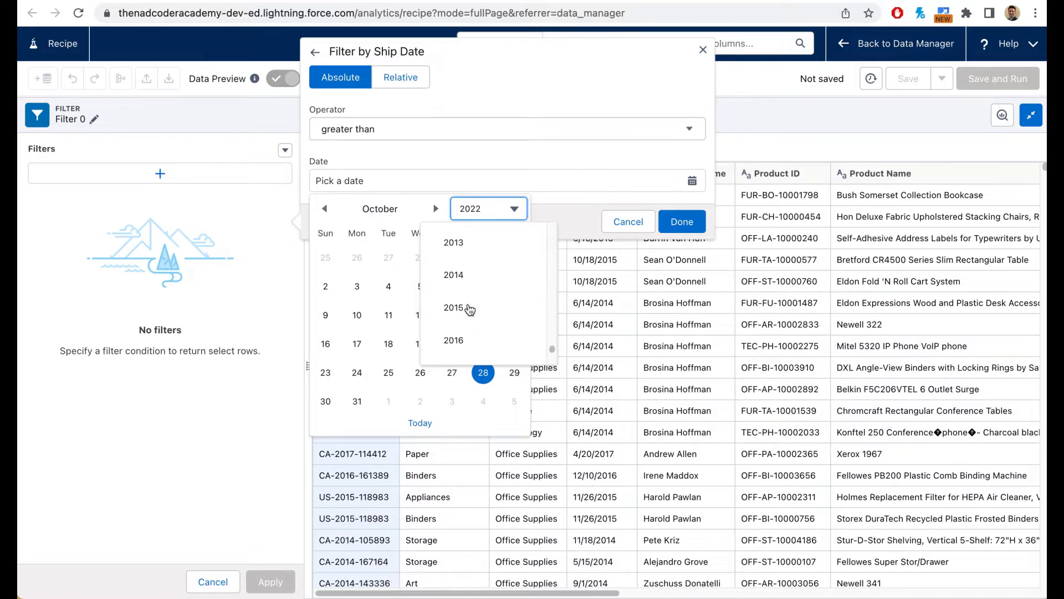
pyautogui.click(463, 335)
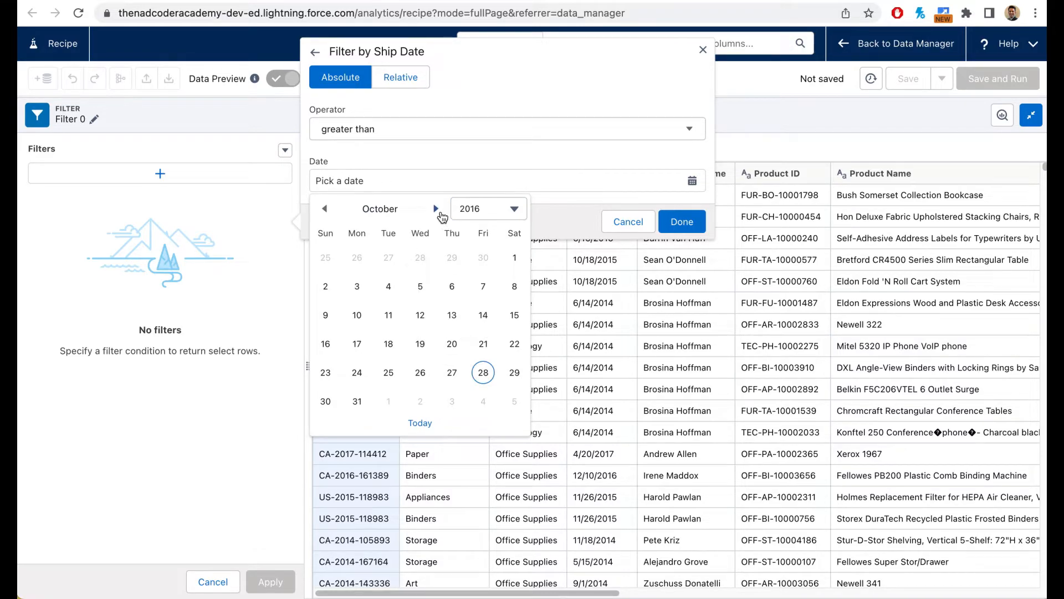
pyautogui.click(439, 209)
pyautogui.click(440, 210)
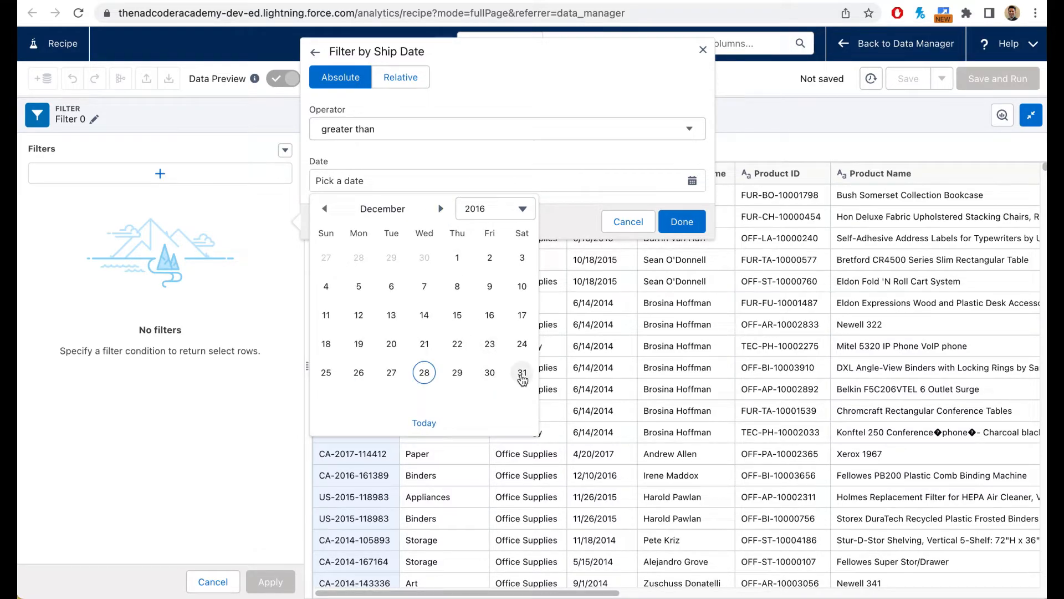
pyautogui.click(521, 373)
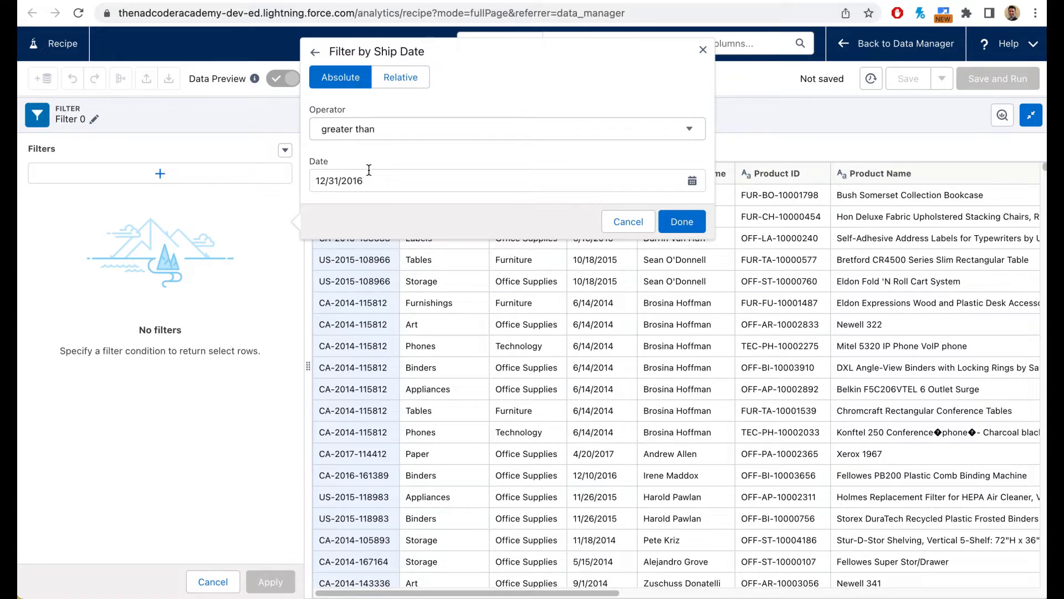
pyautogui.click(682, 221)
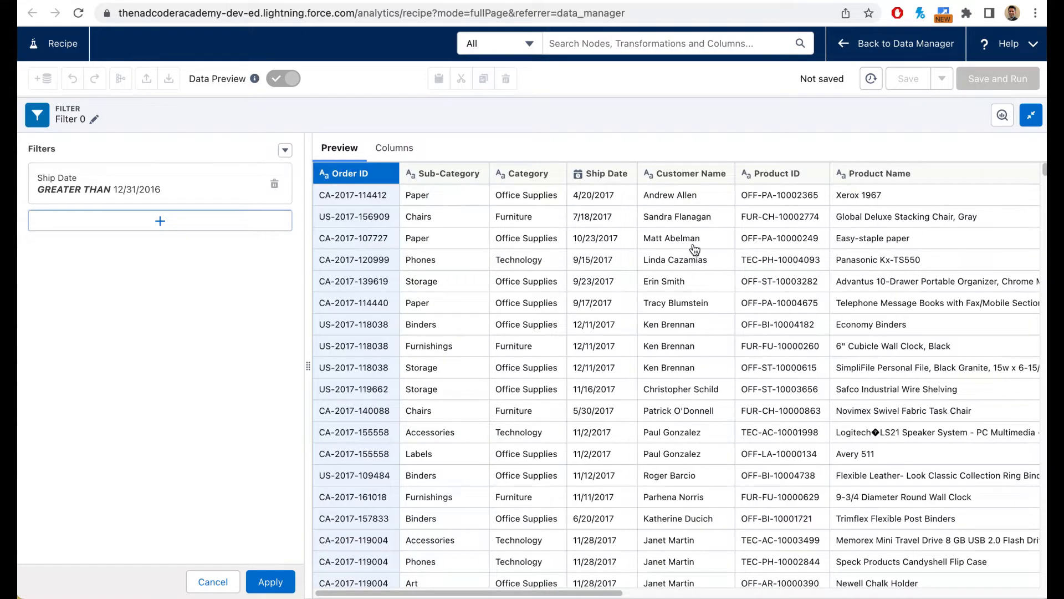
# - Check the preview rows against the Ship Date condition and apply the Filter 0 node
pyautogui.scroll(-5, 611, 325)
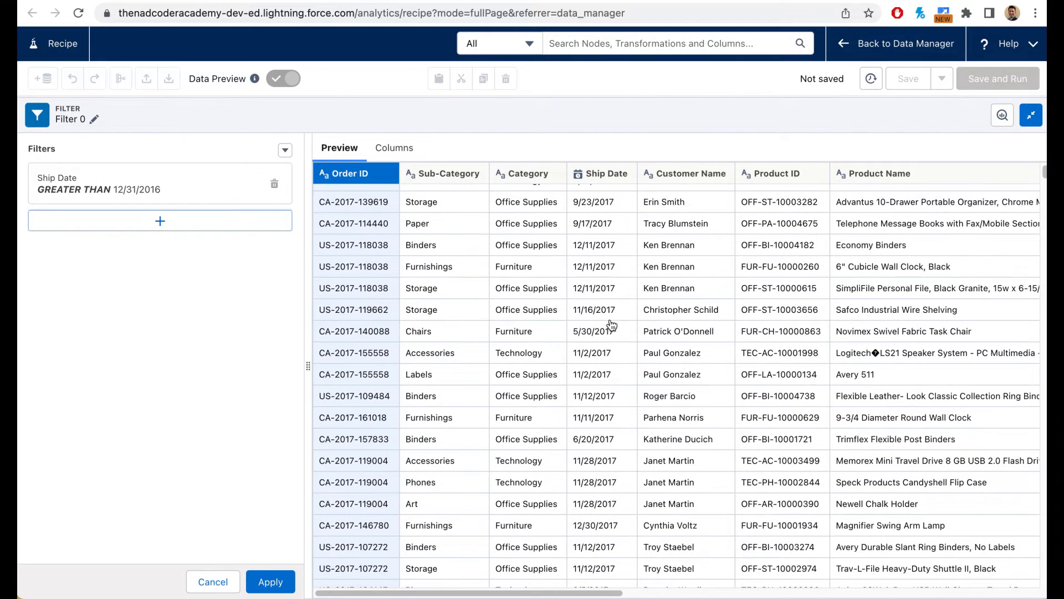
pyautogui.scroll(-15, 611, 324)
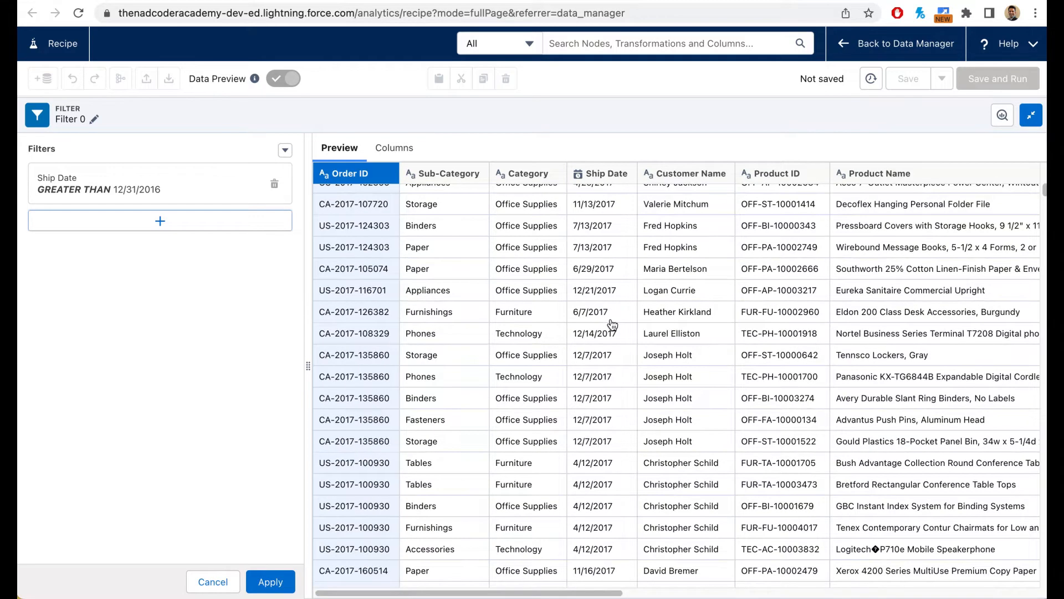
pyautogui.scroll(-6, 612, 325)
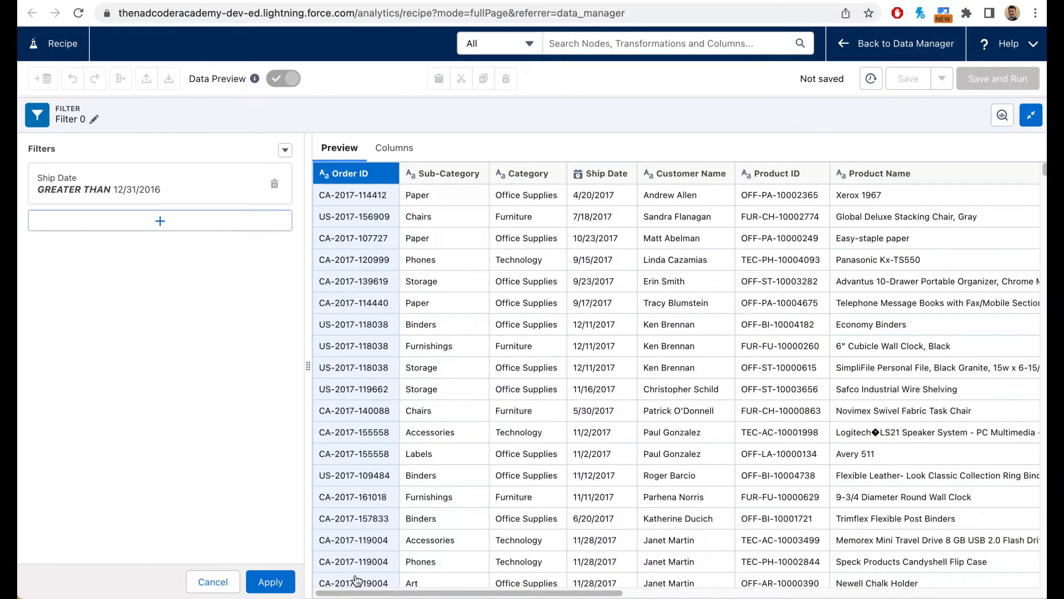
pyautogui.click(264, 589)
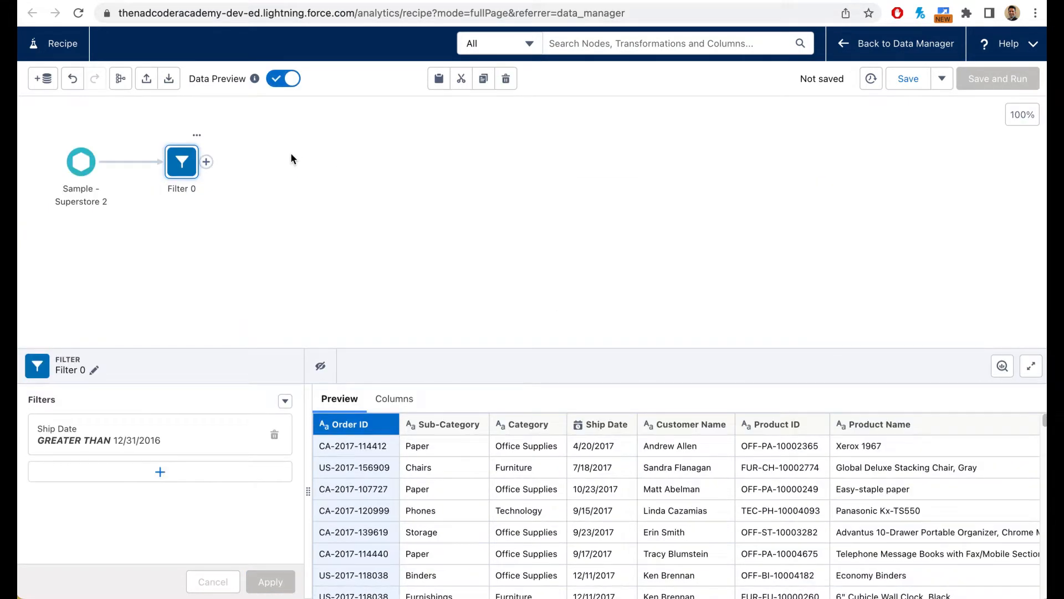
# - Add an Aggregate node after the Filter 0 node
pyautogui.click(206, 163)
pyautogui.click(434, 219)
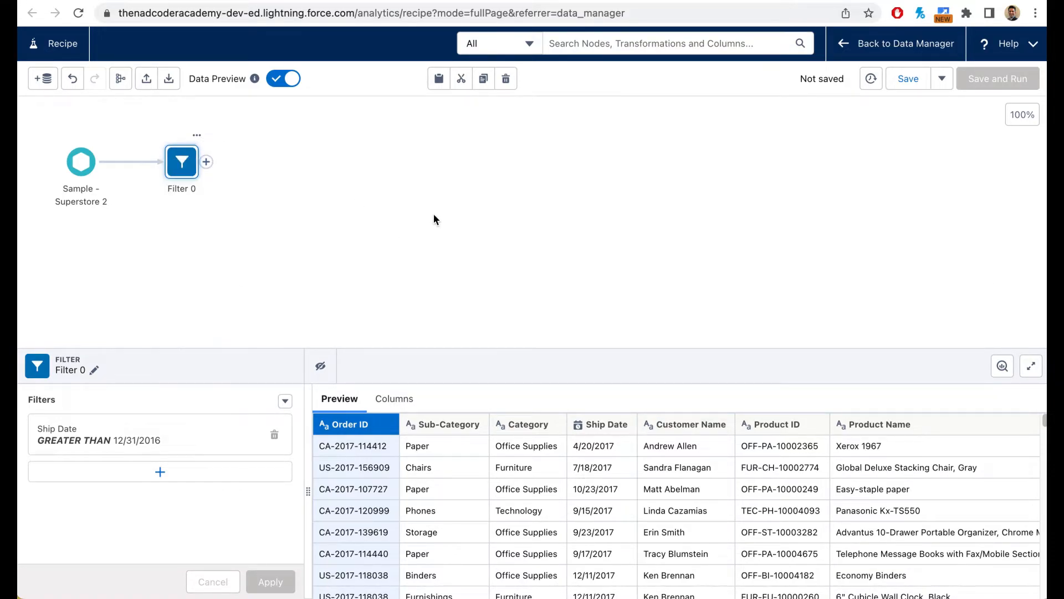
pyautogui.click(207, 164)
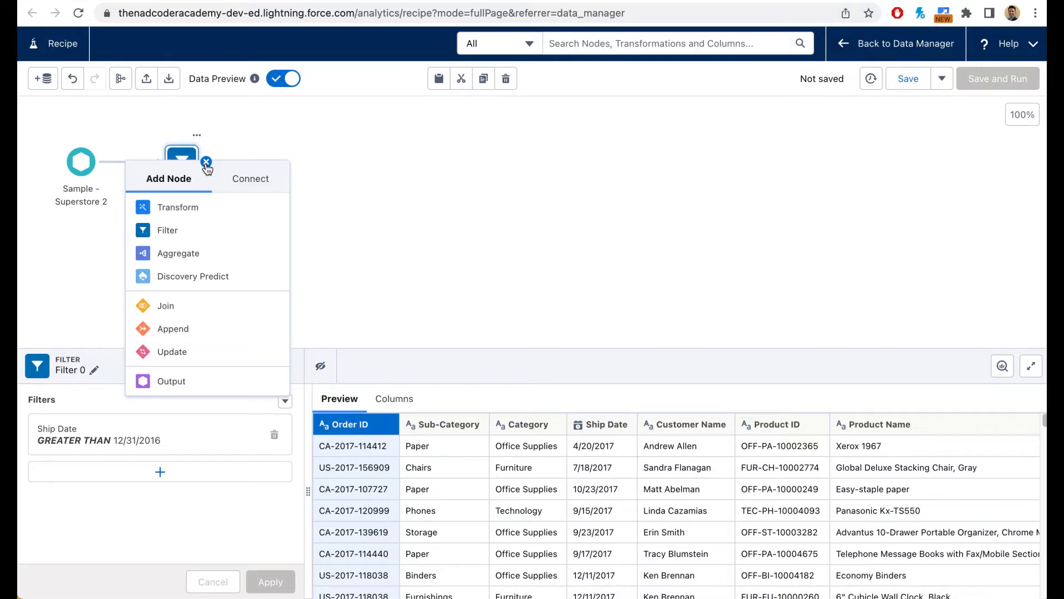
pyautogui.click(183, 254)
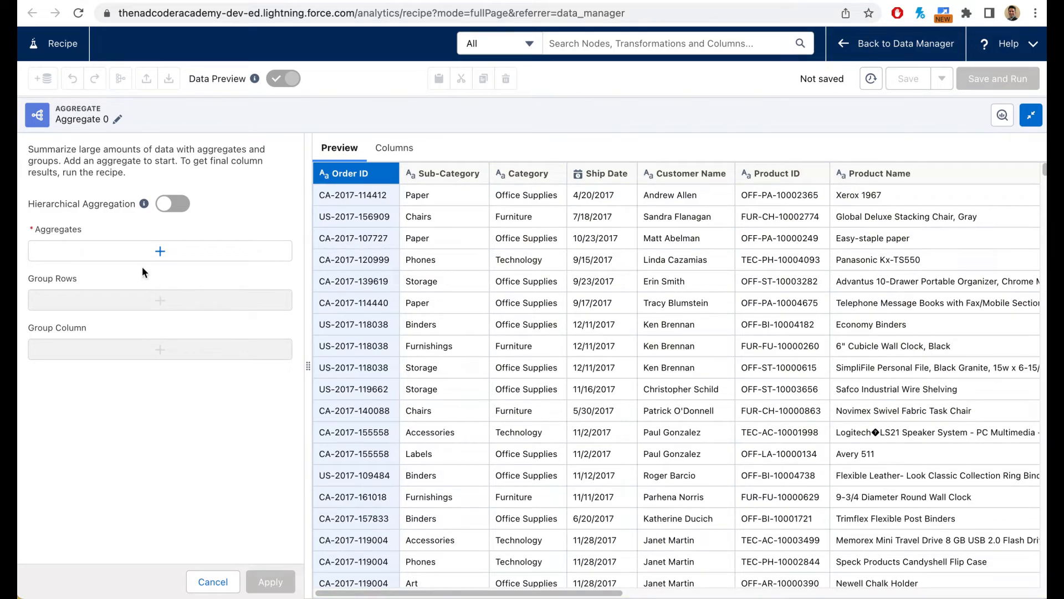
# - Add a Sum aggregate on the Quantity column to the Aggregate node
pyautogui.click(160, 251)
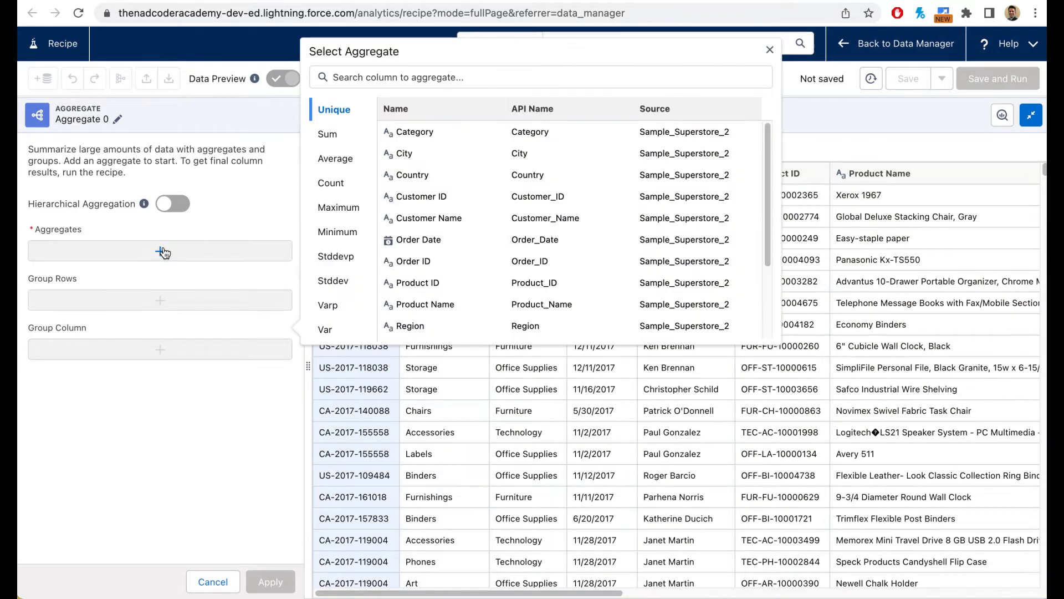
pyautogui.click(330, 134)
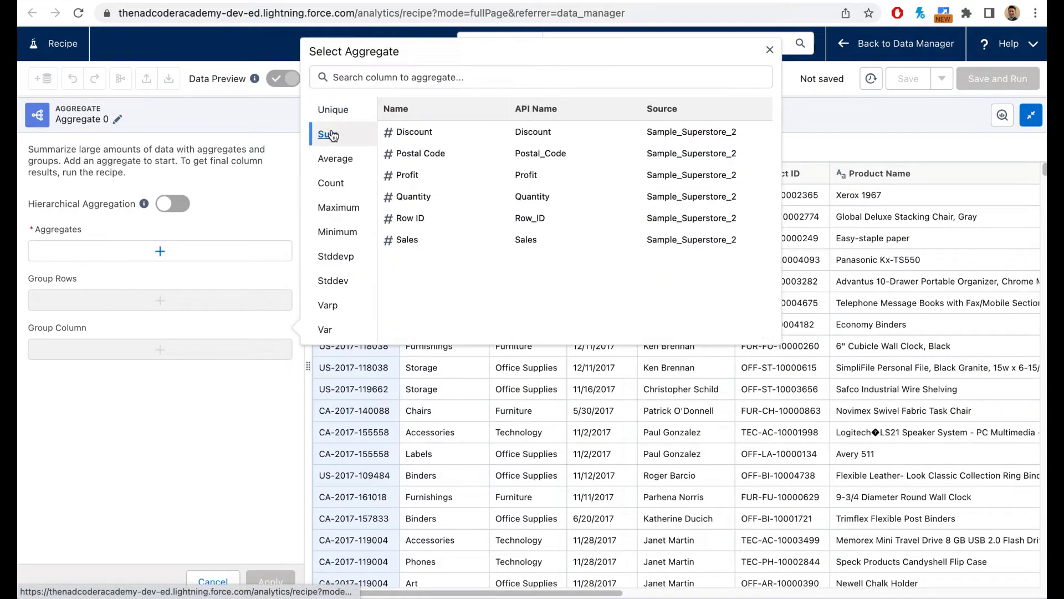
pyautogui.click(419, 197)
pyautogui.click(683, 343)
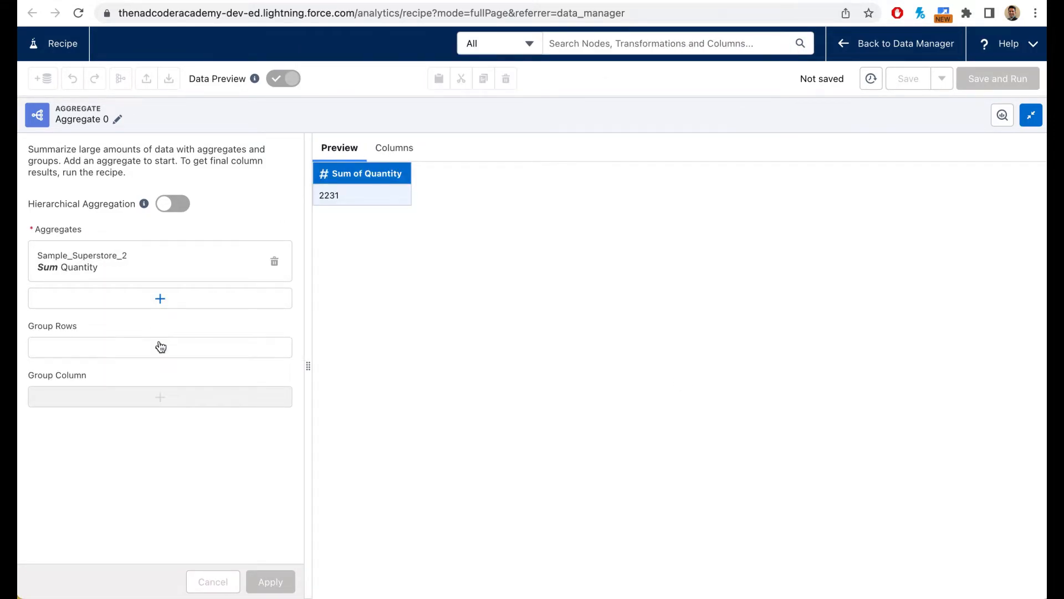
# - Group the aggregate's rows by Country, and remove that grouping again
pyautogui.click(162, 345)
pyautogui.click(351, 195)
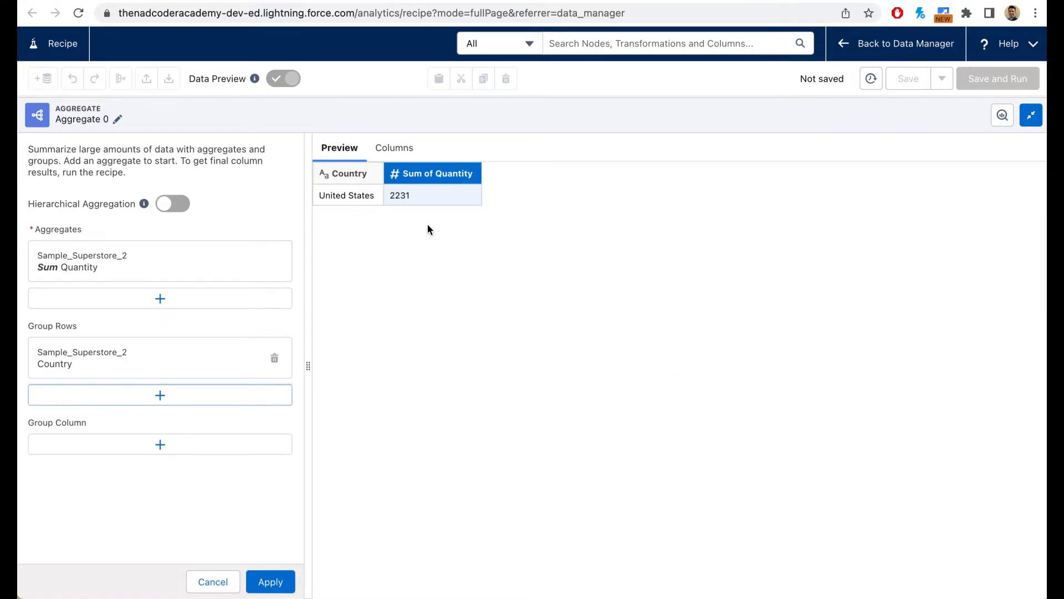
pyautogui.click(274, 357)
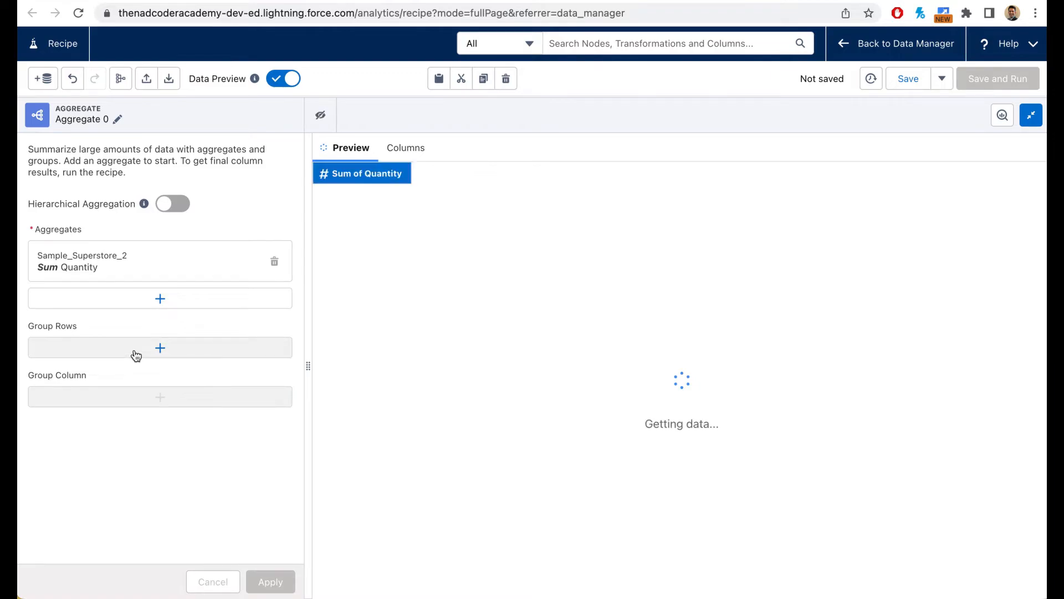
# - Group the aggregate's rows by Segment, and cancel the Aggregate node
pyautogui.click(136, 355)
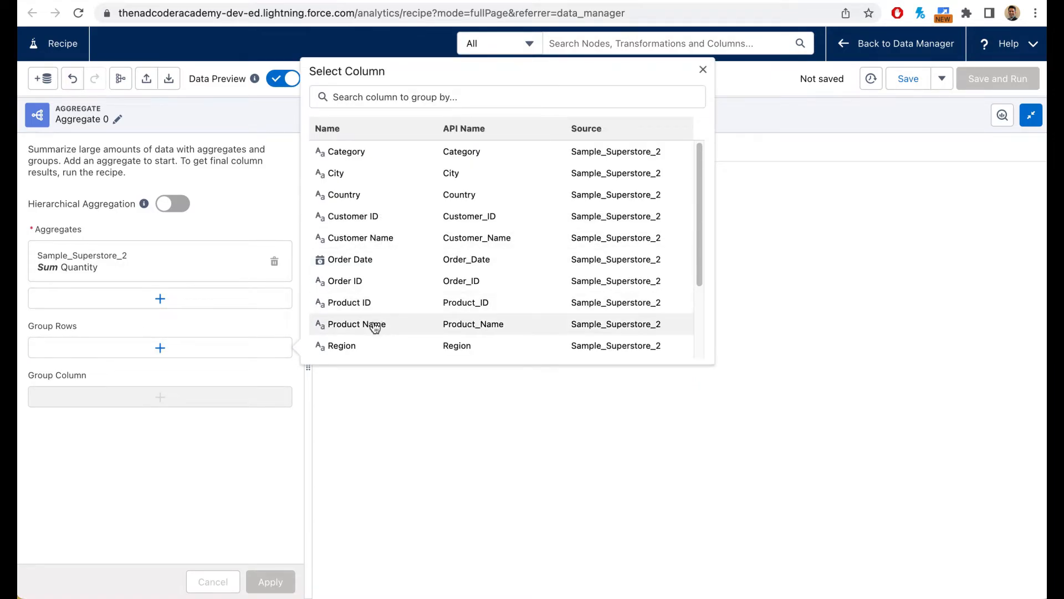
pyautogui.scroll(-1, 375, 327)
pyautogui.click(351, 350)
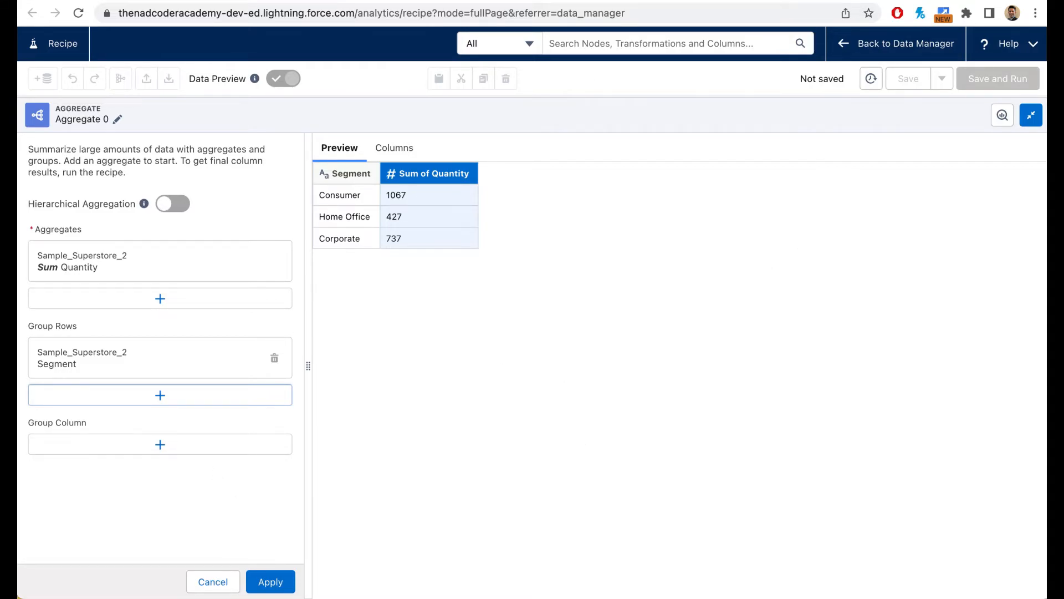
pyautogui.click(233, 578)
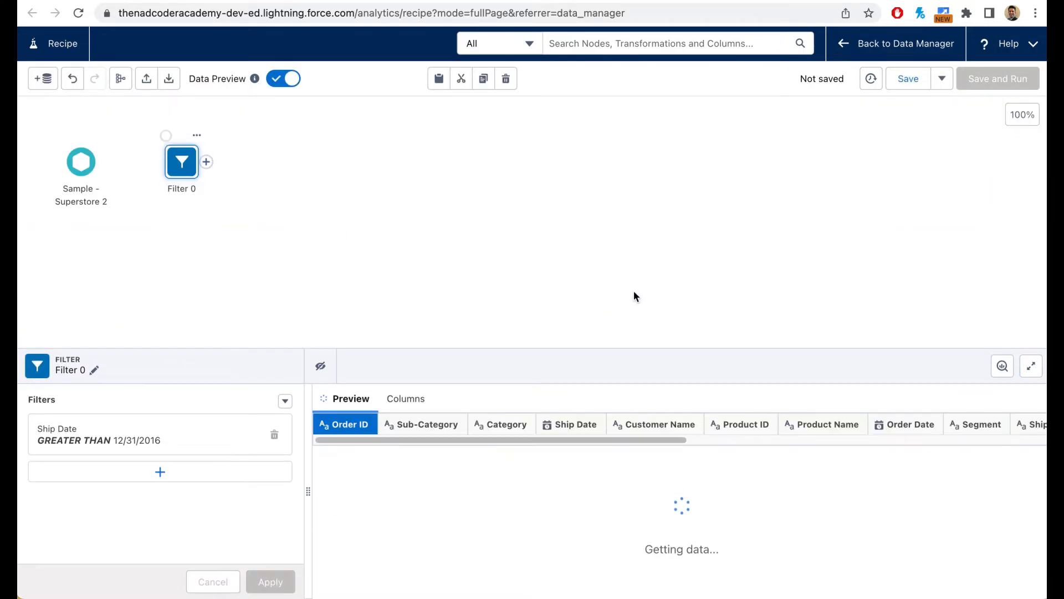
# - Add a Transform node after the Filter 0 node
pyautogui.click(245, 178)
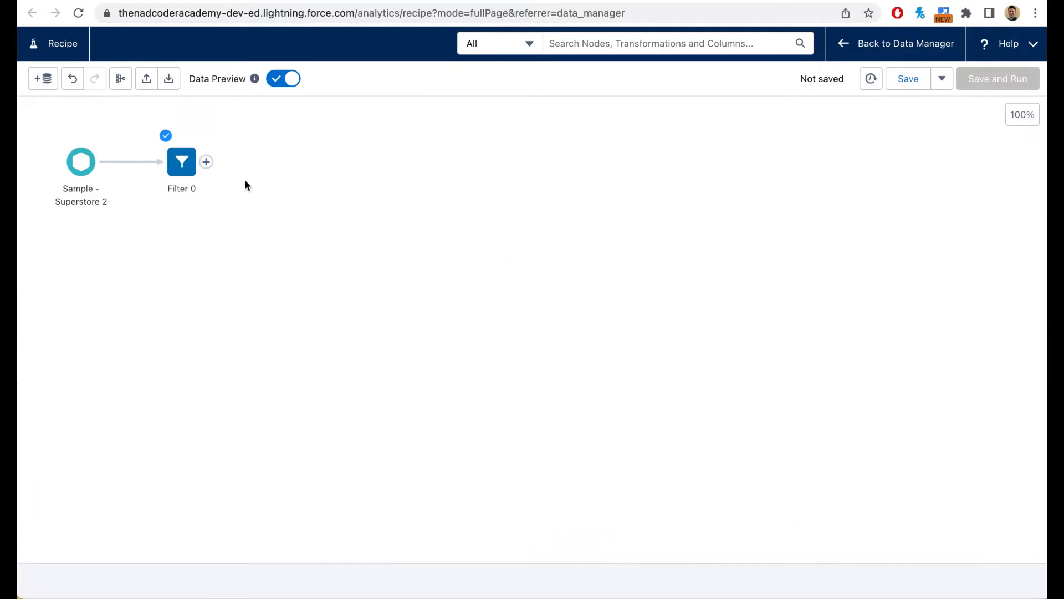
pyautogui.click(206, 161)
pyautogui.click(172, 208)
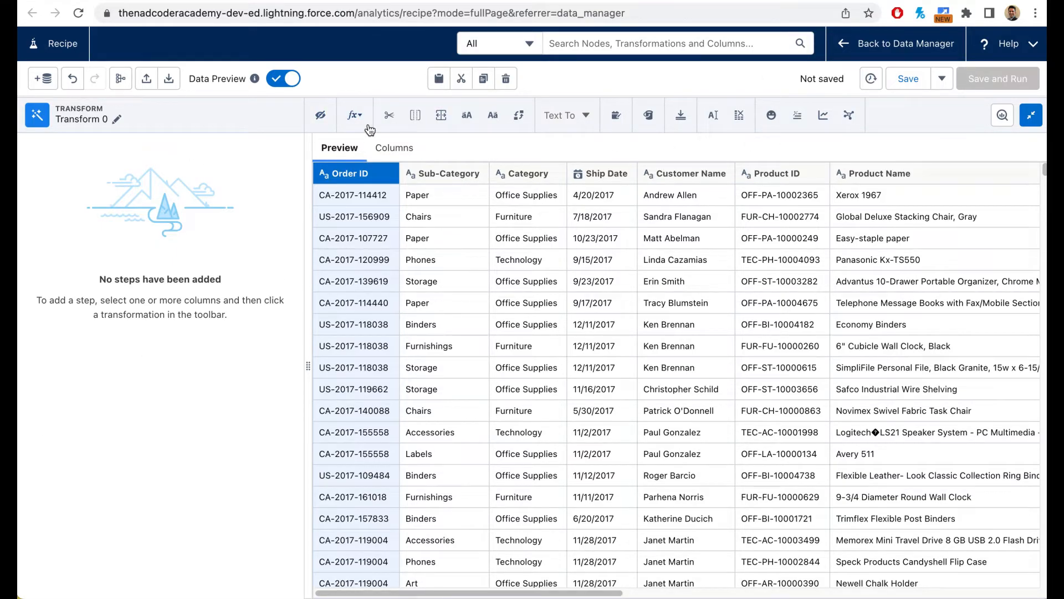
# - Examine the functions offered for a custom formula in the Transform node, and leave the formula editor without adding one
pyautogui.click(355, 114)
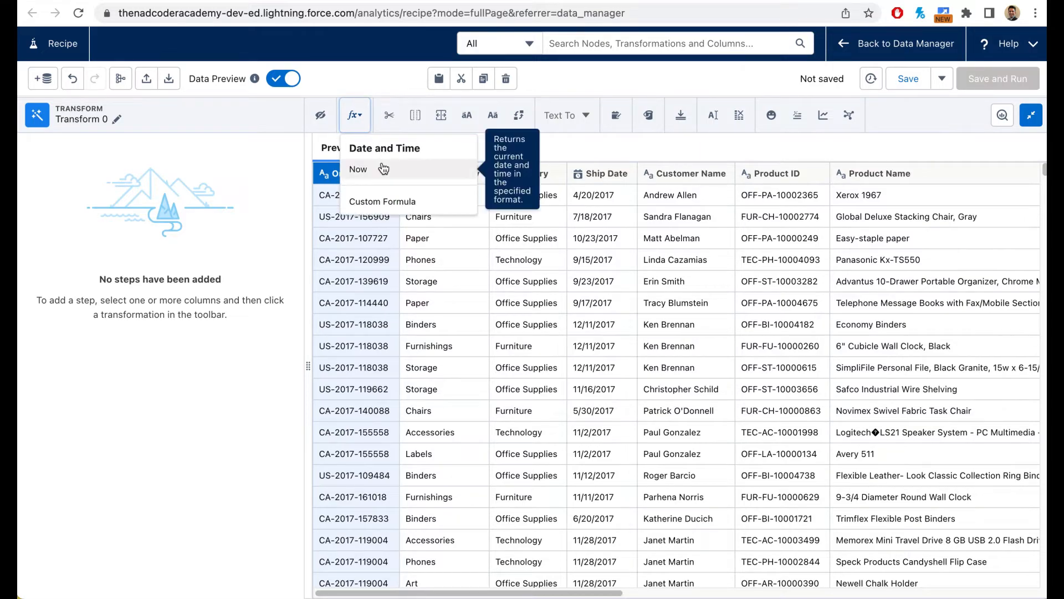
pyautogui.click(382, 201)
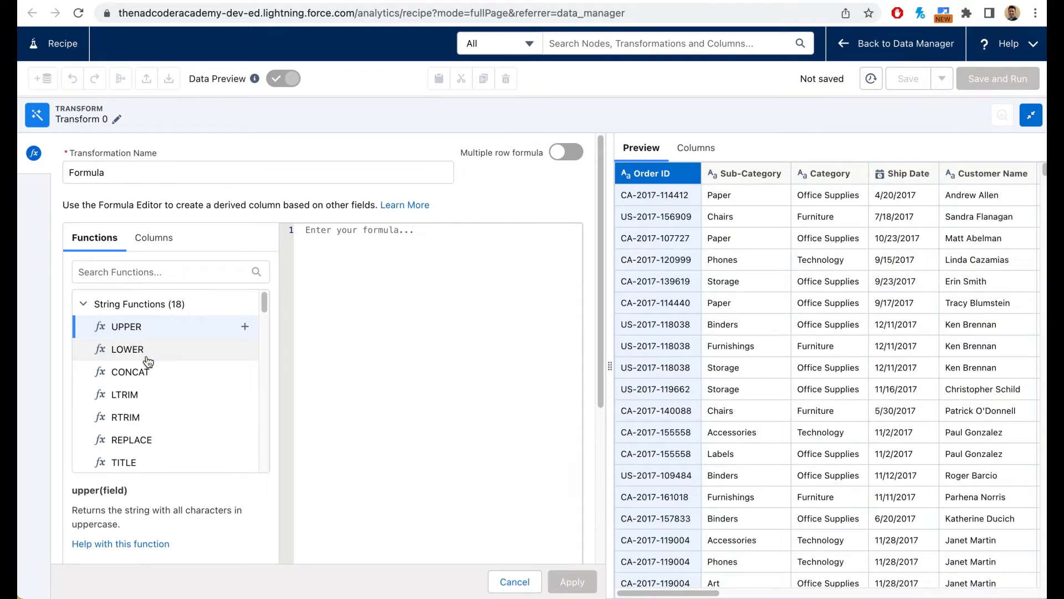
pyautogui.scroll(-15, 235, 404)
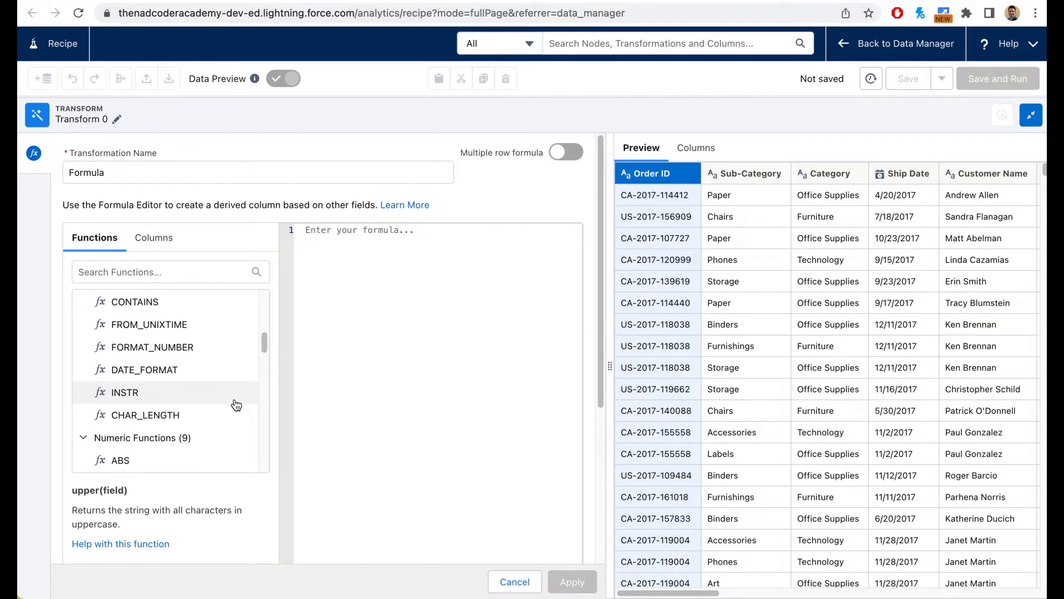
pyautogui.scroll(-10, 235, 404)
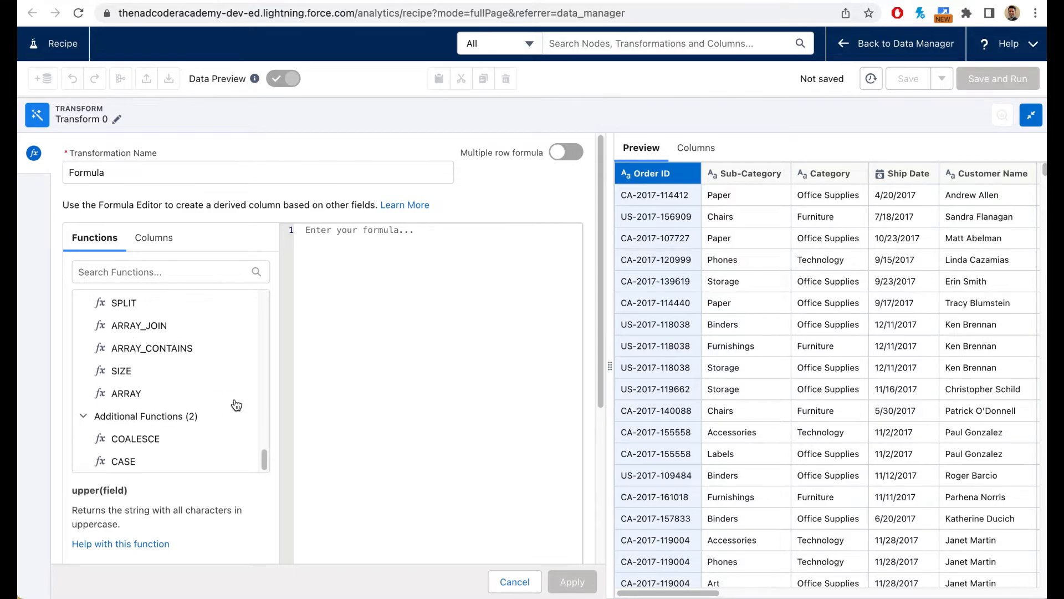
pyautogui.scroll(20, 127, 326)
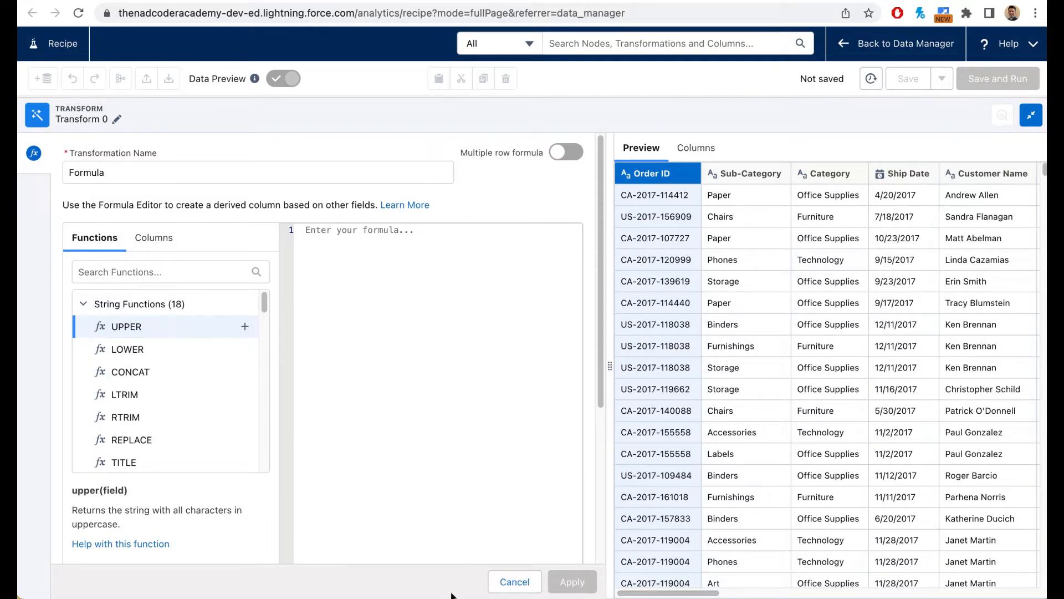
pyautogui.click(514, 582)
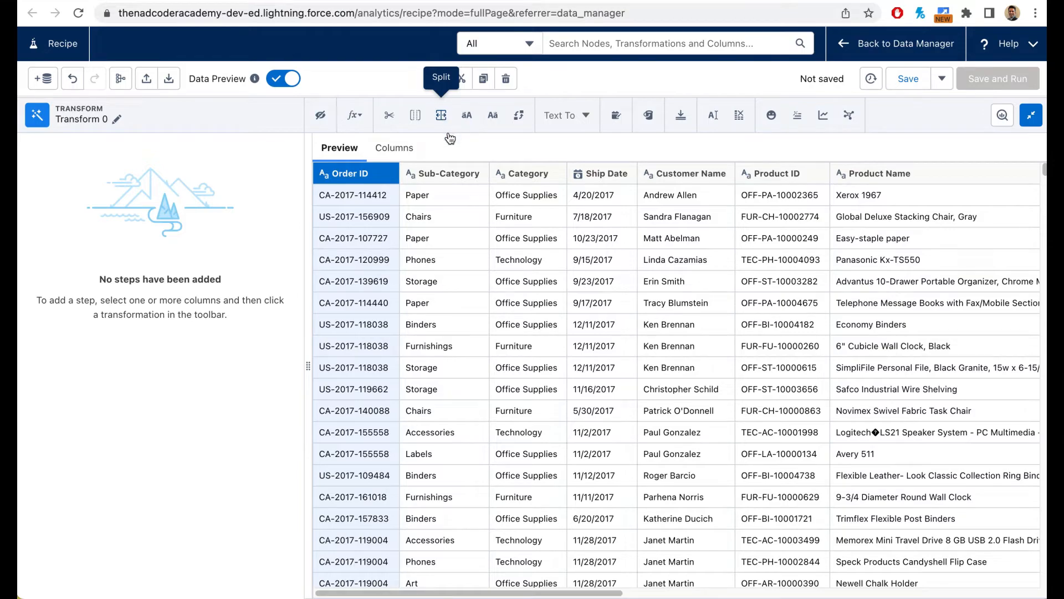
# - Split the Order ID column at the dash, labelling column 1 "Order ID Split ID Char" and column 2 "Split Order ID"
pyautogui.click(363, 176)
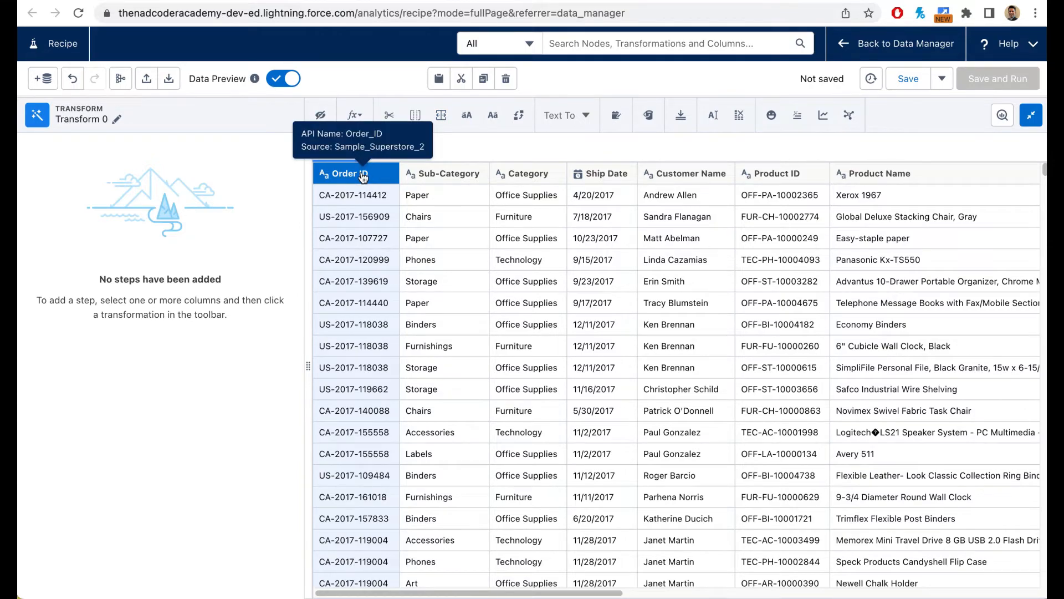
pyautogui.click(442, 119)
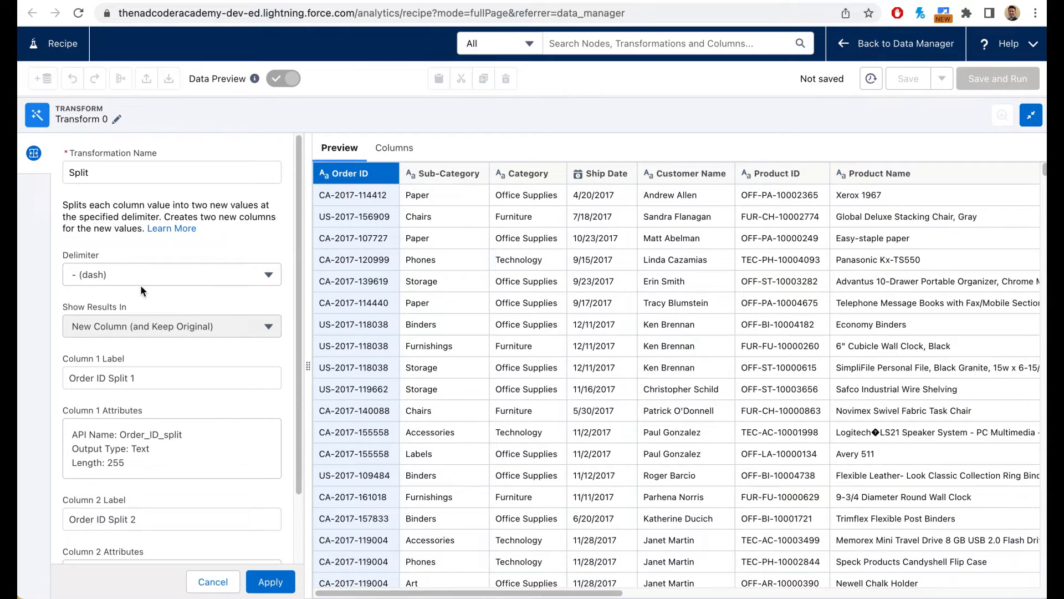
pyautogui.scroll(-3, 225, 488)
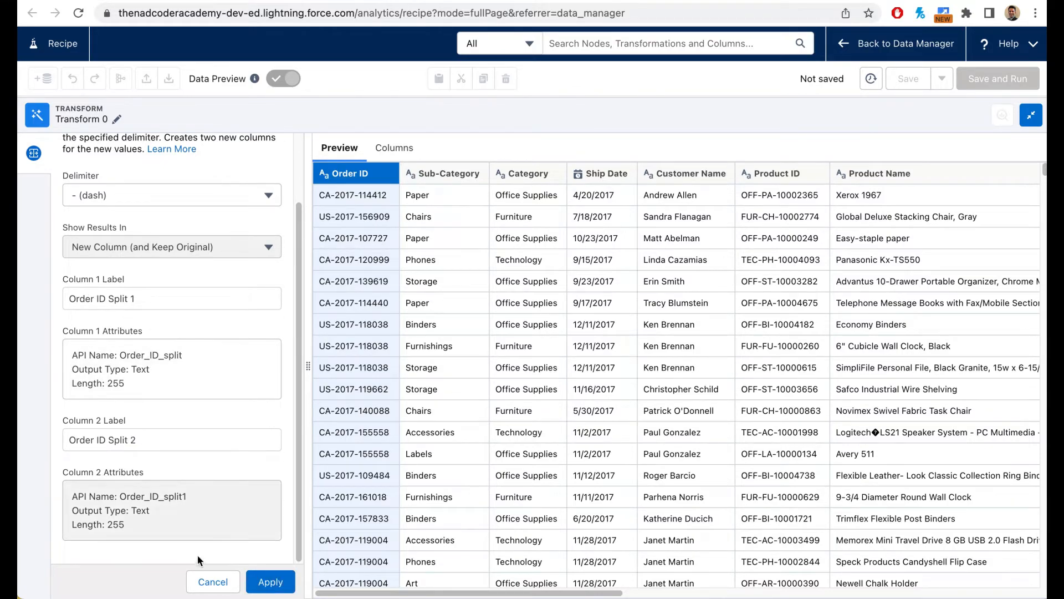
pyautogui.moveTo(138, 441); pyautogui.dragTo(31, 438)
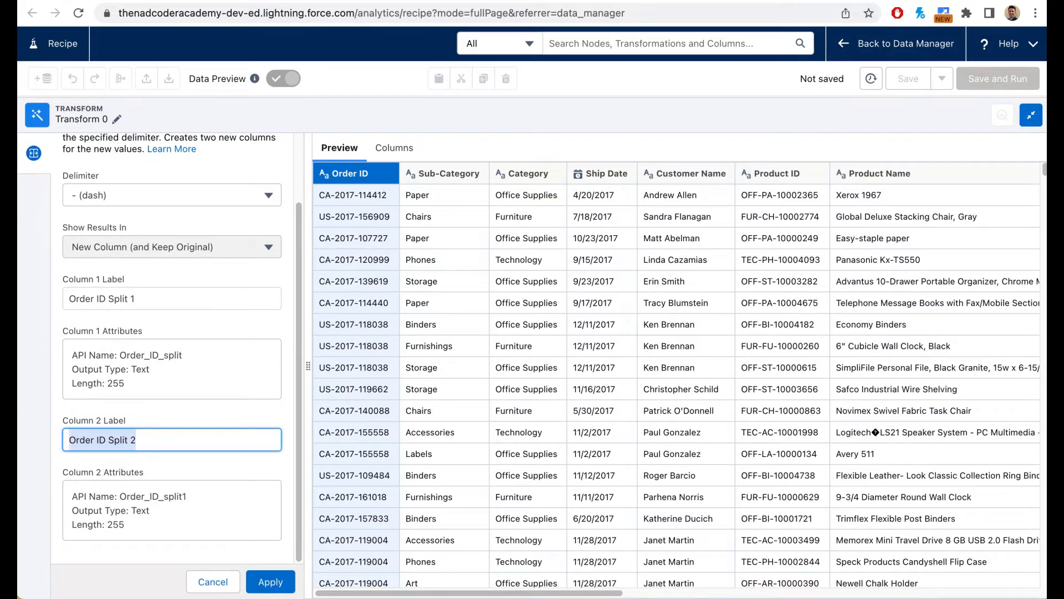
pyautogui.write('Split')
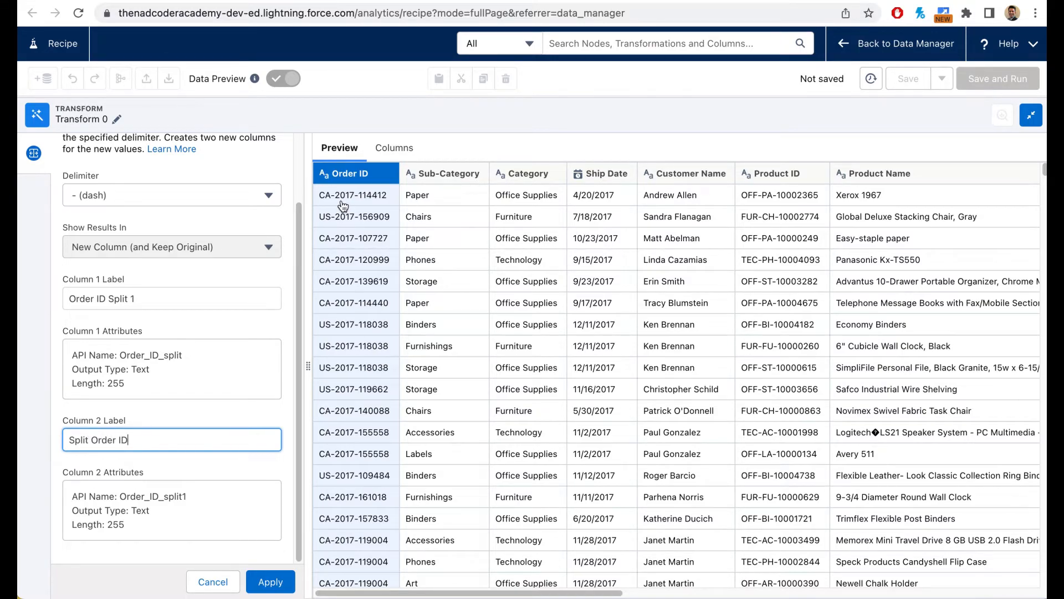
pyautogui.click(281, 585)
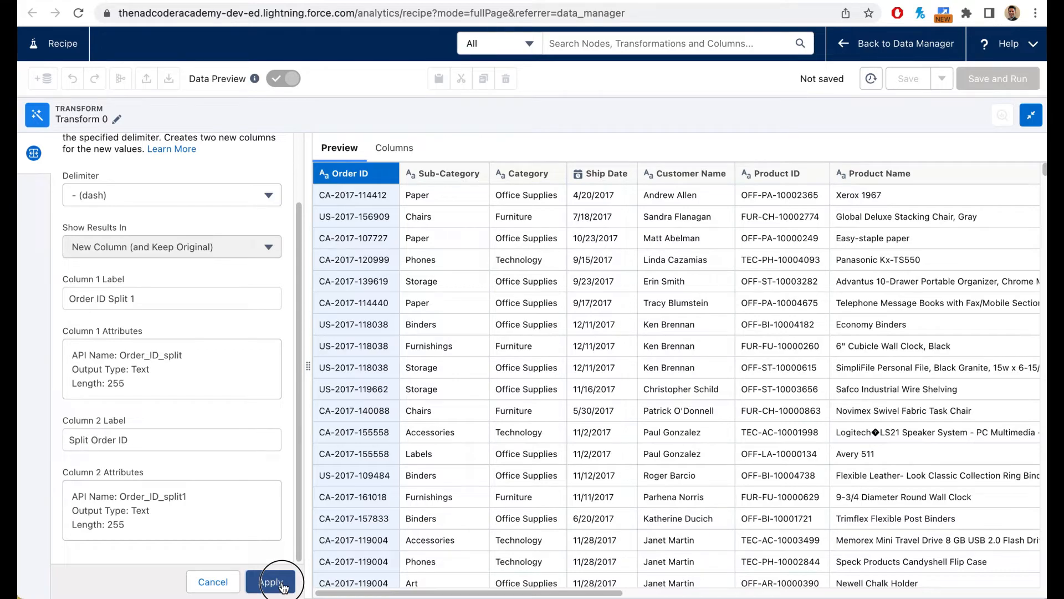
pyautogui.click(166, 301)
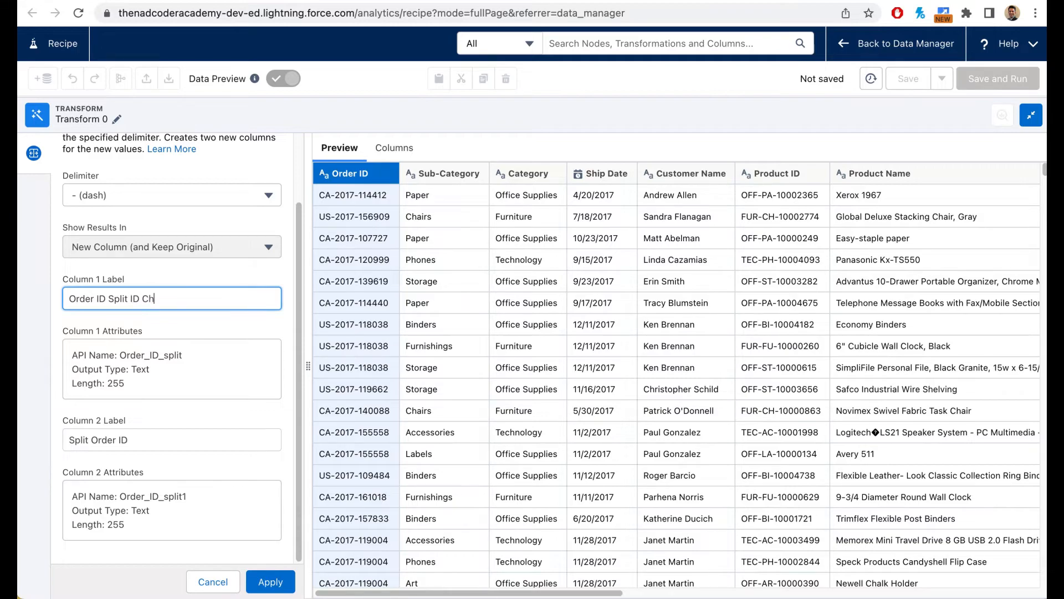
pyautogui.click(271, 581)
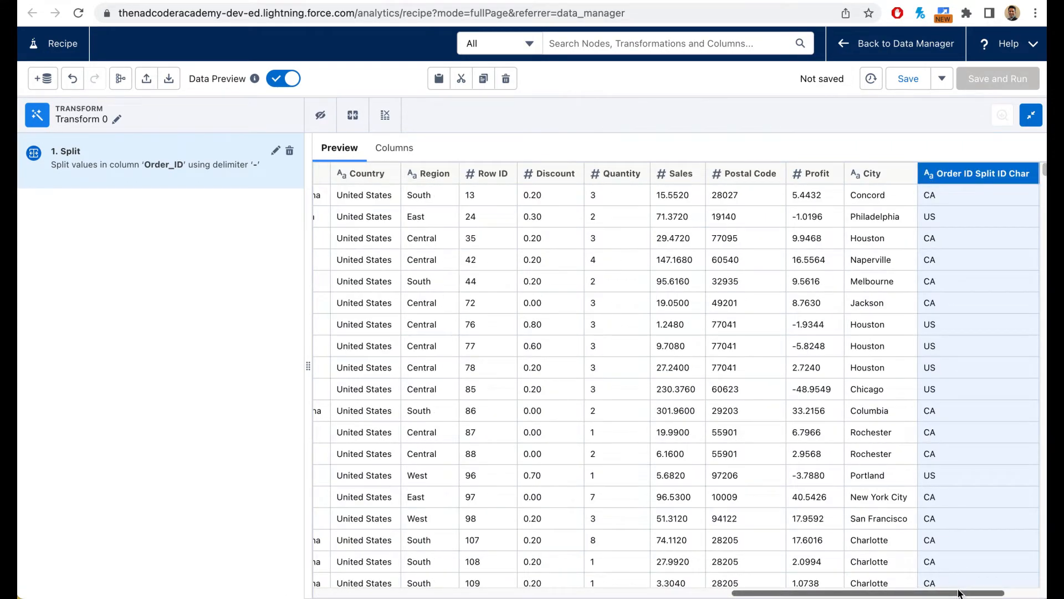
# - Compare the two split columns with the original Order ID values in the preview
pyautogui.moveTo(970, 594); pyautogui.dragTo(1042, 590)
pyautogui.moveTo(947, 586); pyautogui.dragTo(728, 553)
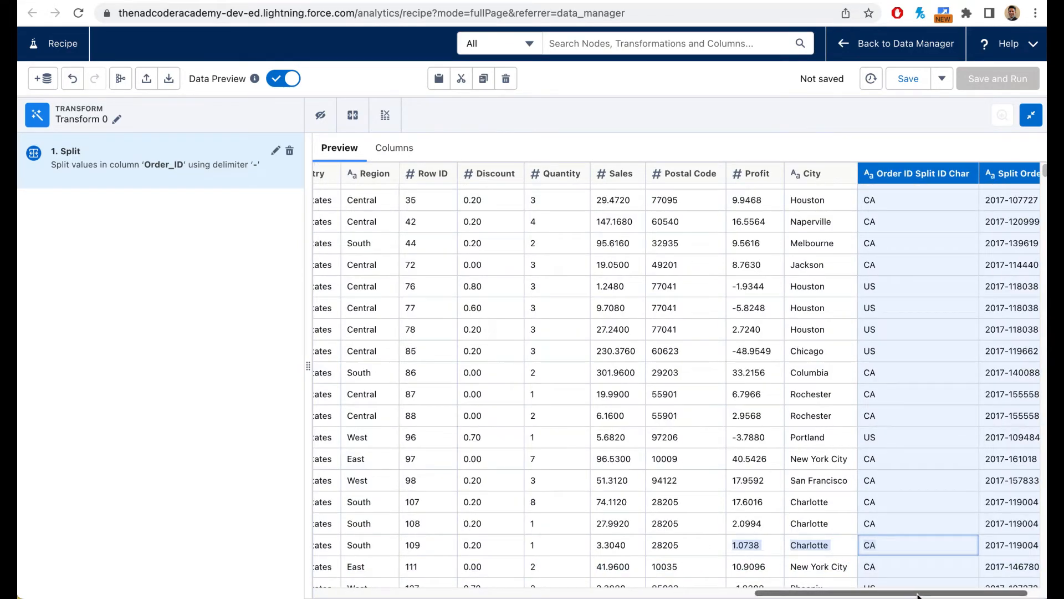
pyautogui.moveTo(917, 596); pyautogui.dragTo(359, 580)
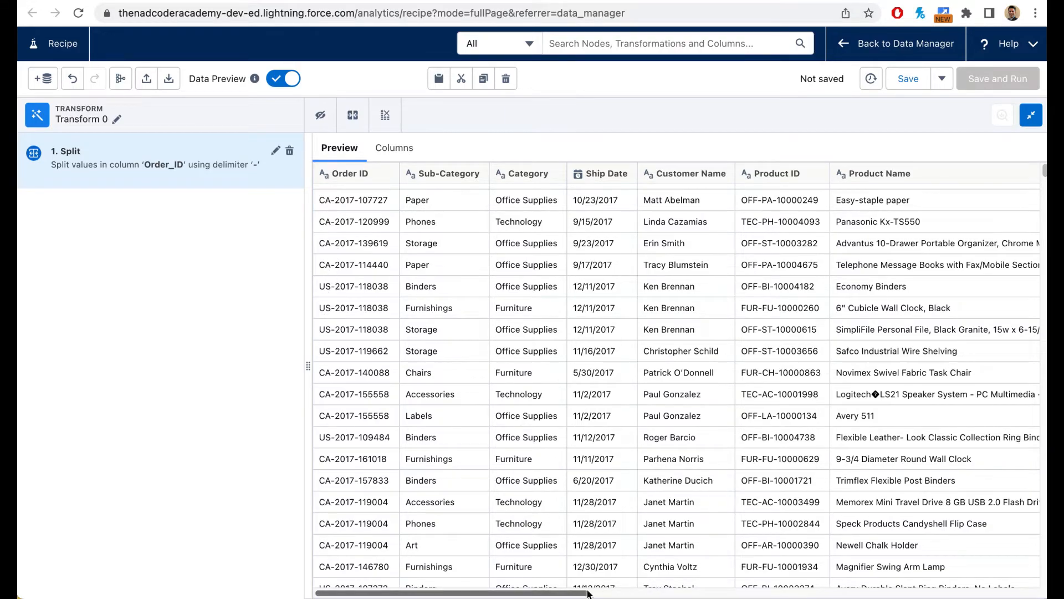
pyautogui.moveTo(576, 594); pyautogui.dragTo(1038, 591)
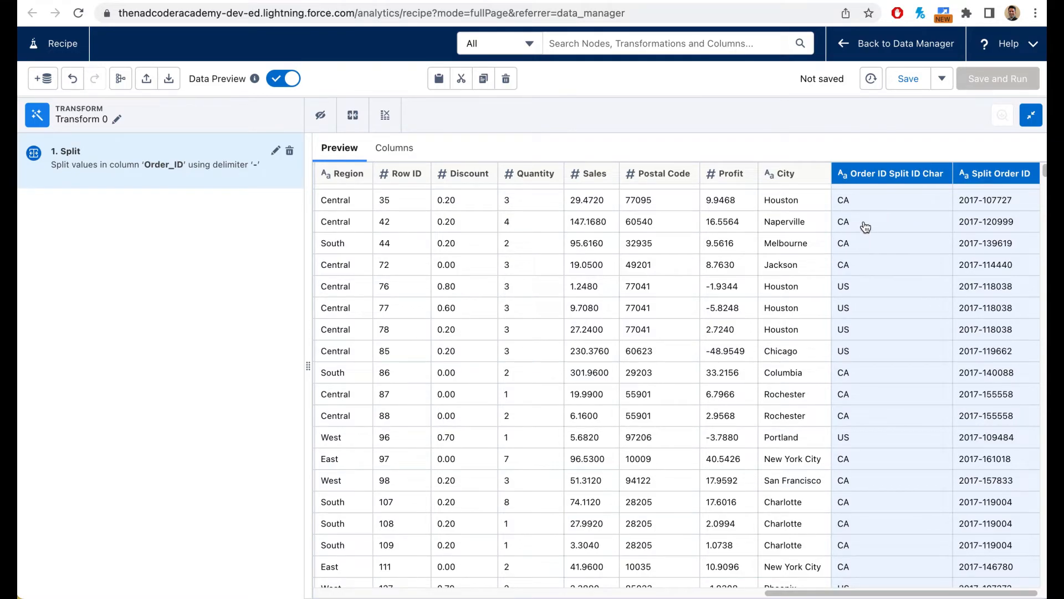
pyautogui.scroll(-5, 876, 471)
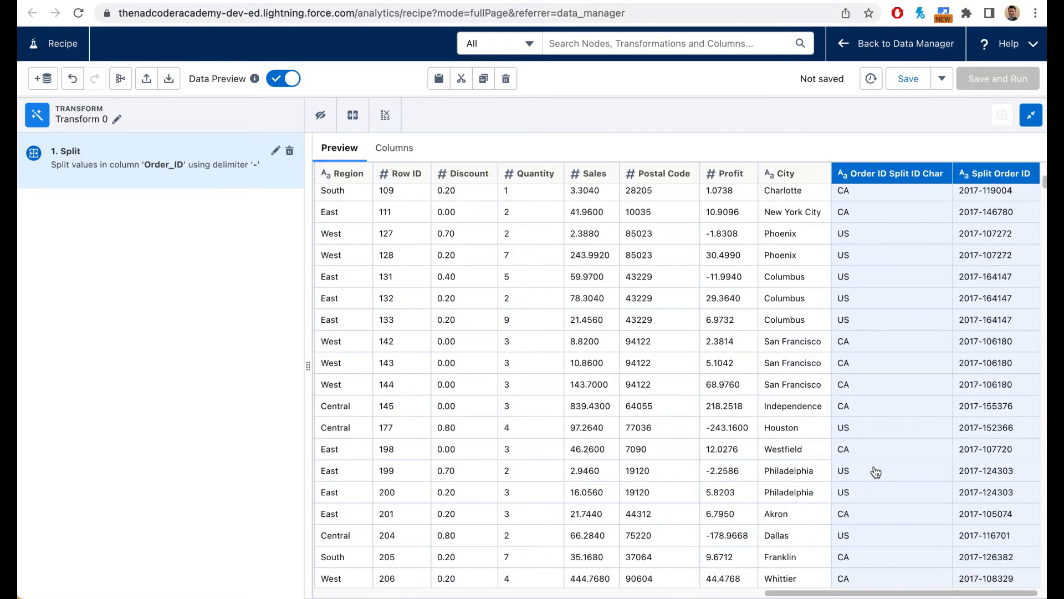
# - Check the first preview rows of the split columns against their full Order ID values
pyautogui.scroll(5, 876, 472)
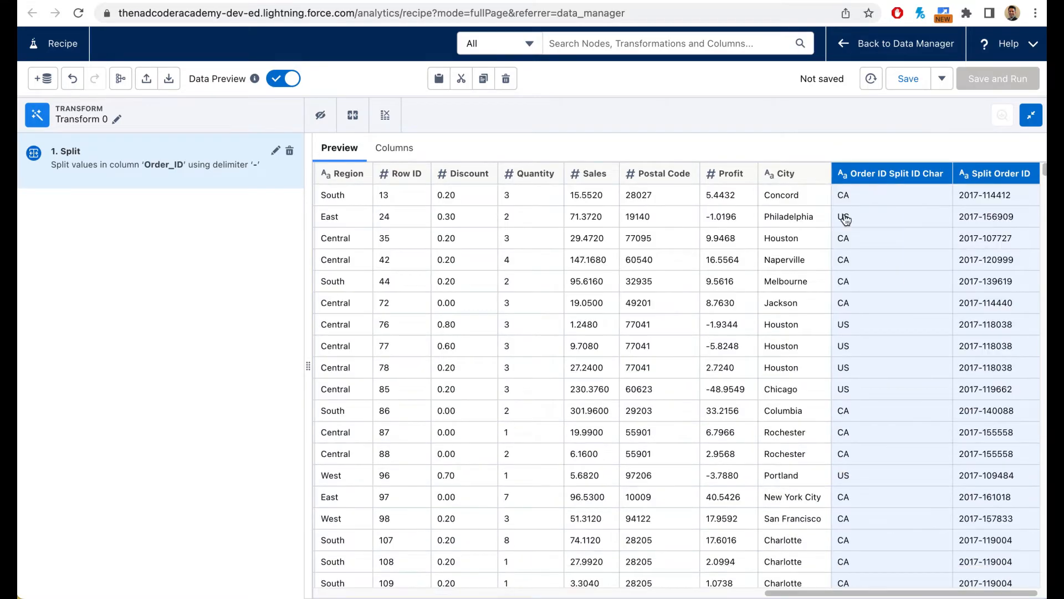
pyautogui.moveTo(839, 582); pyautogui.dragTo(433, 582)
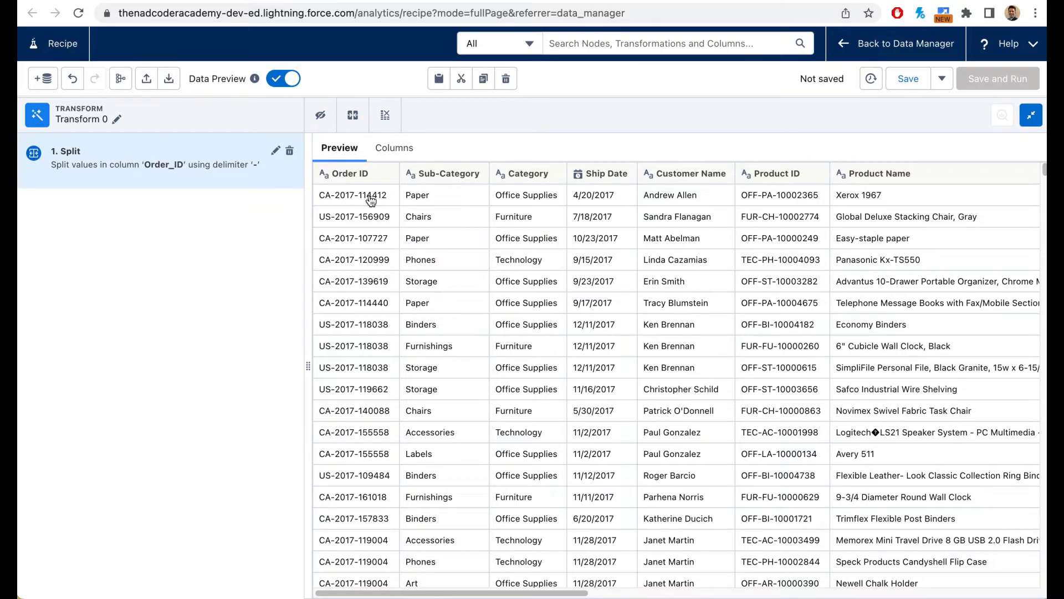
pyautogui.moveTo(499, 593); pyautogui.dragTo(987, 589)
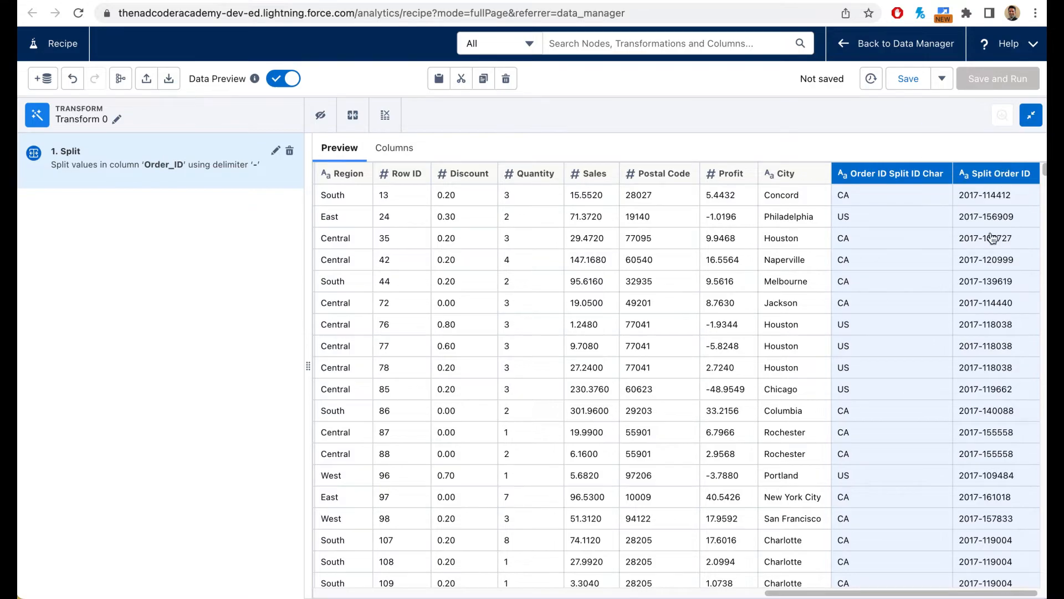
pyautogui.click(1014, 178)
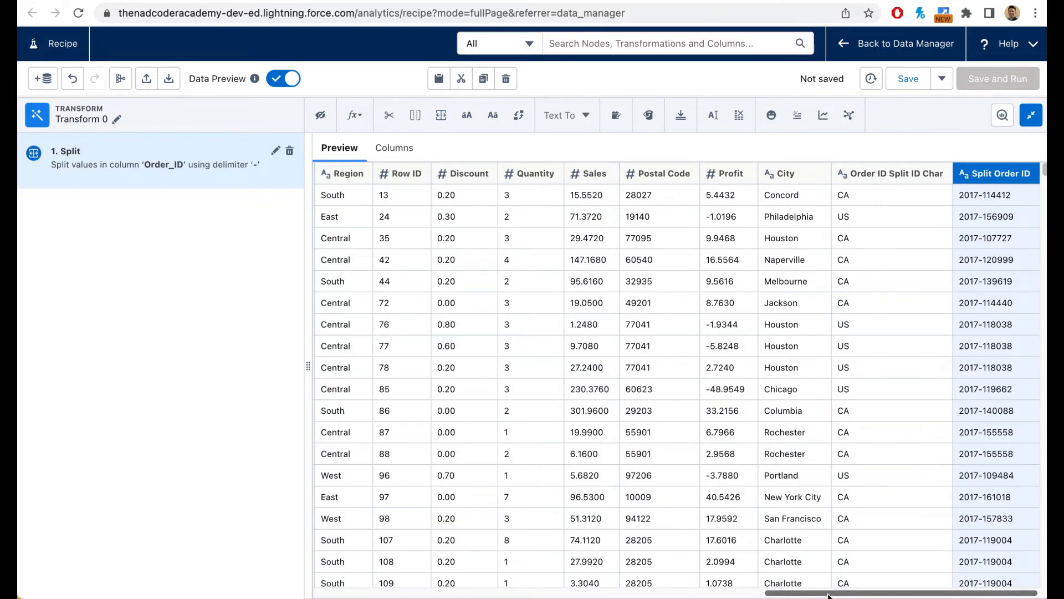
# - Convert the Sub-Category values to uppercase in the original column and check the converted column in the preview
pyautogui.moveTo(829, 594); pyautogui.dragTo(164, 589)
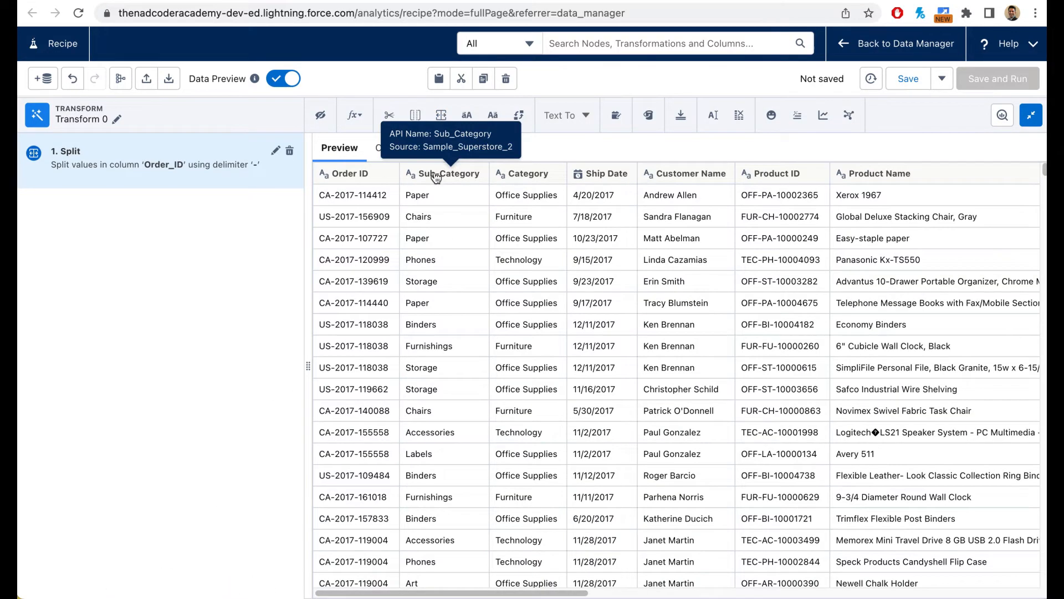
pyautogui.click(436, 175)
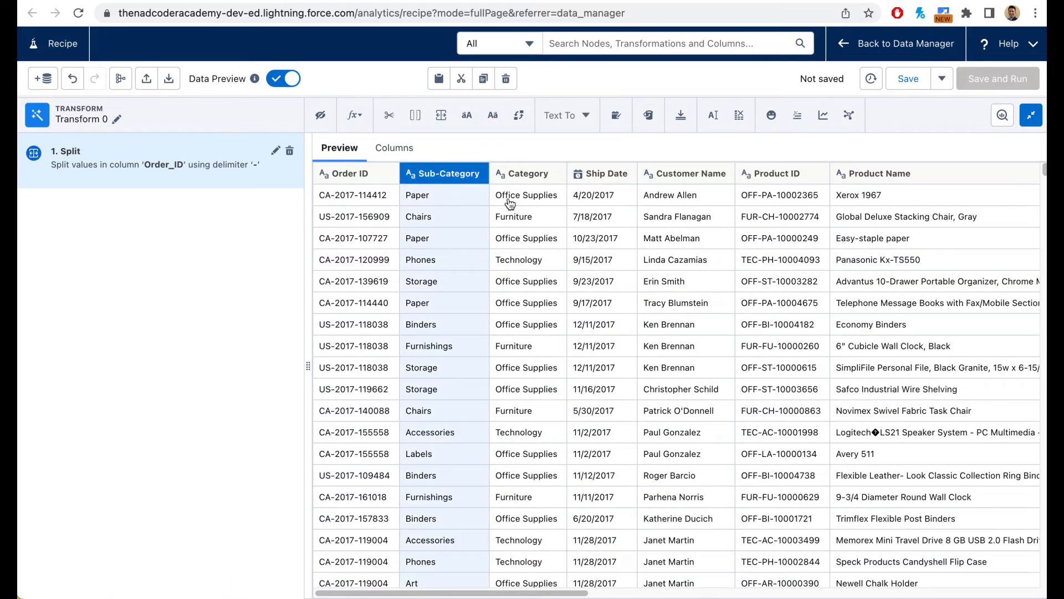
pyautogui.click(468, 116)
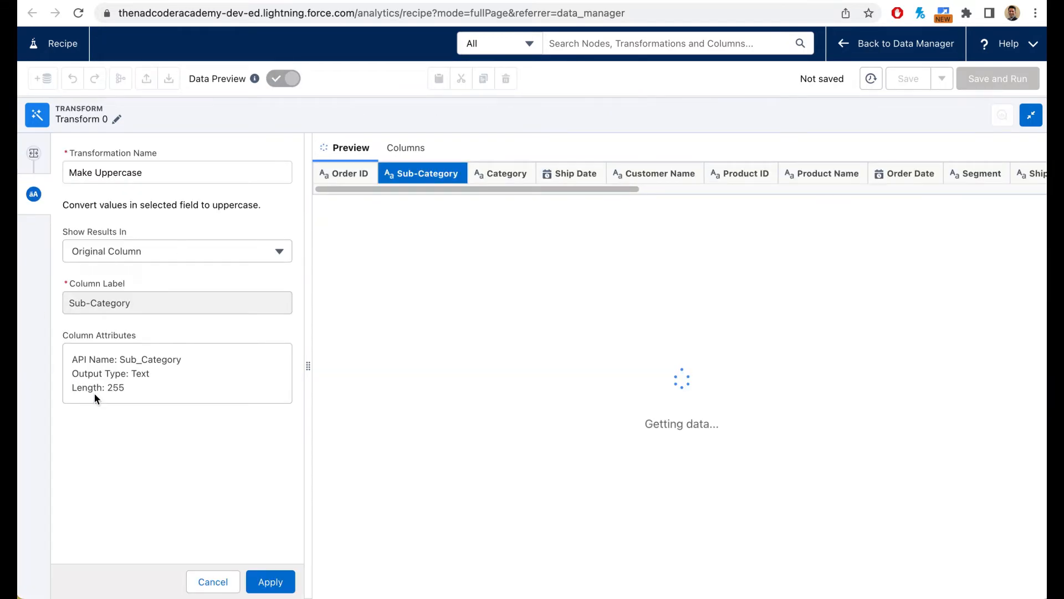
pyautogui.click(270, 582)
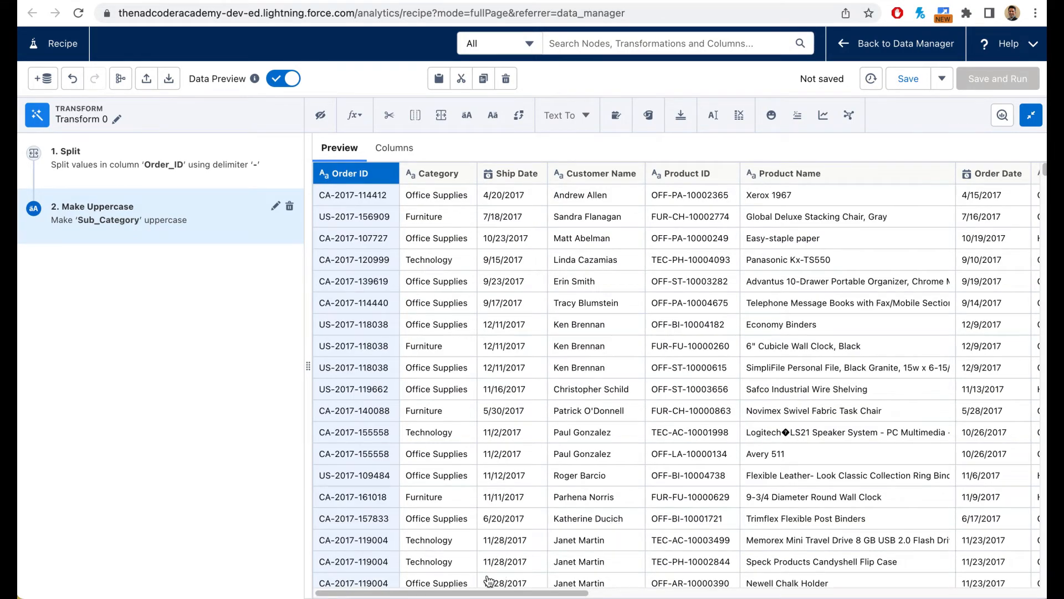
pyautogui.moveTo(496, 592); pyautogui.dragTo(1028, 588)
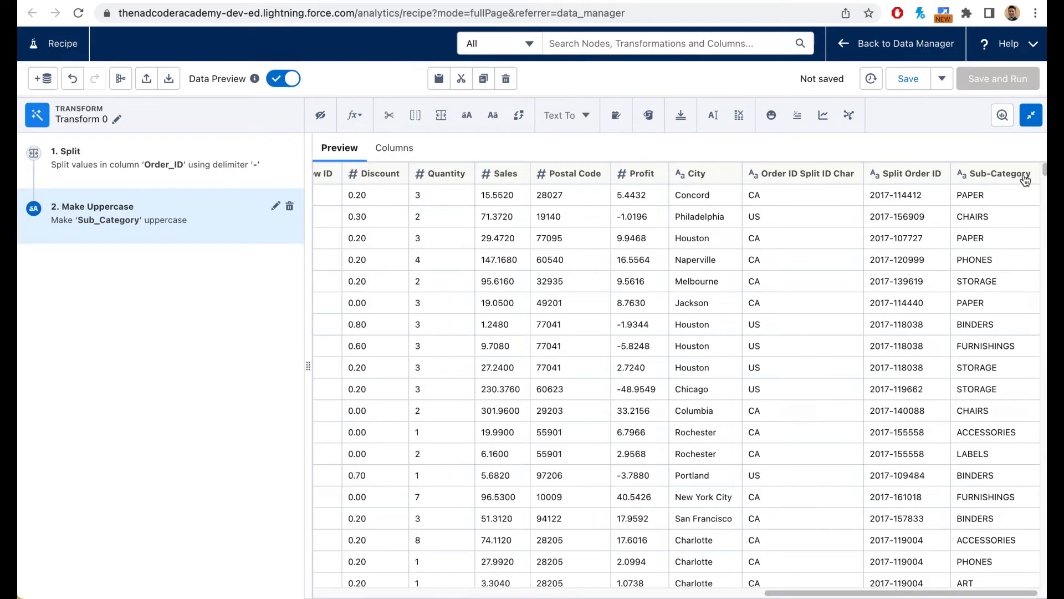
pyautogui.hscroll(-15, 950, 588)
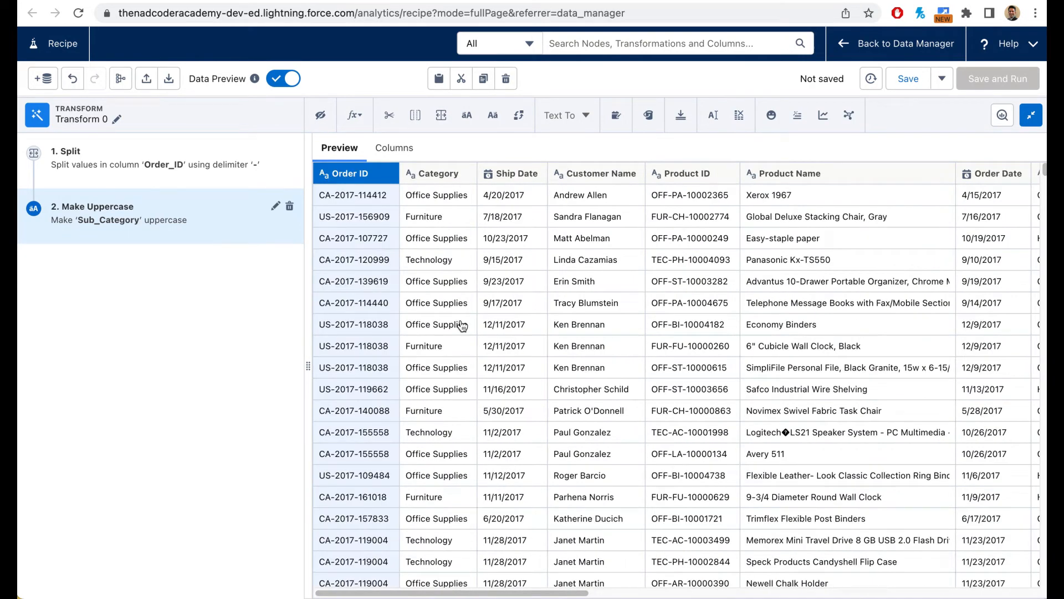
# - Delete the Make Uppercase and Split steps from the Transform node
pyautogui.click(290, 208)
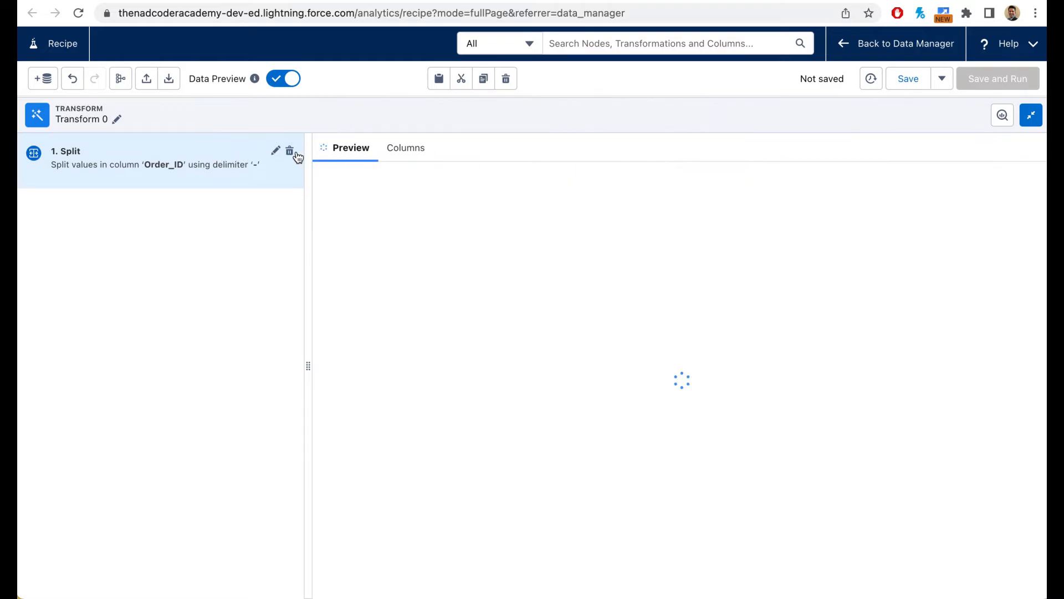
pyautogui.click(291, 151)
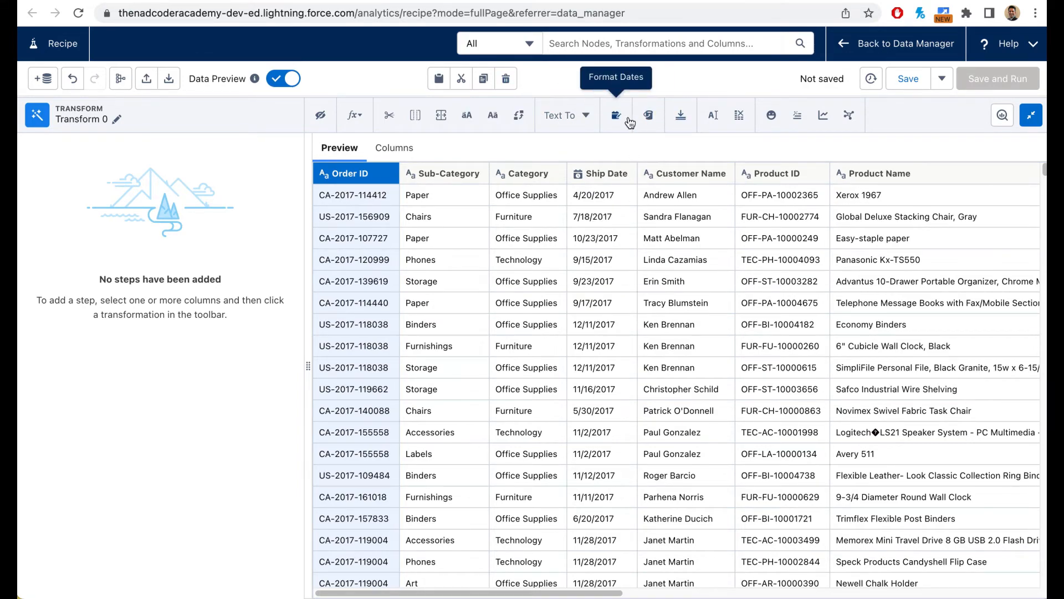
# - Calculate the date difference in days from Ship Date to Order Date in a new column labelled "Number of Days"
pyautogui.click(622, 177)
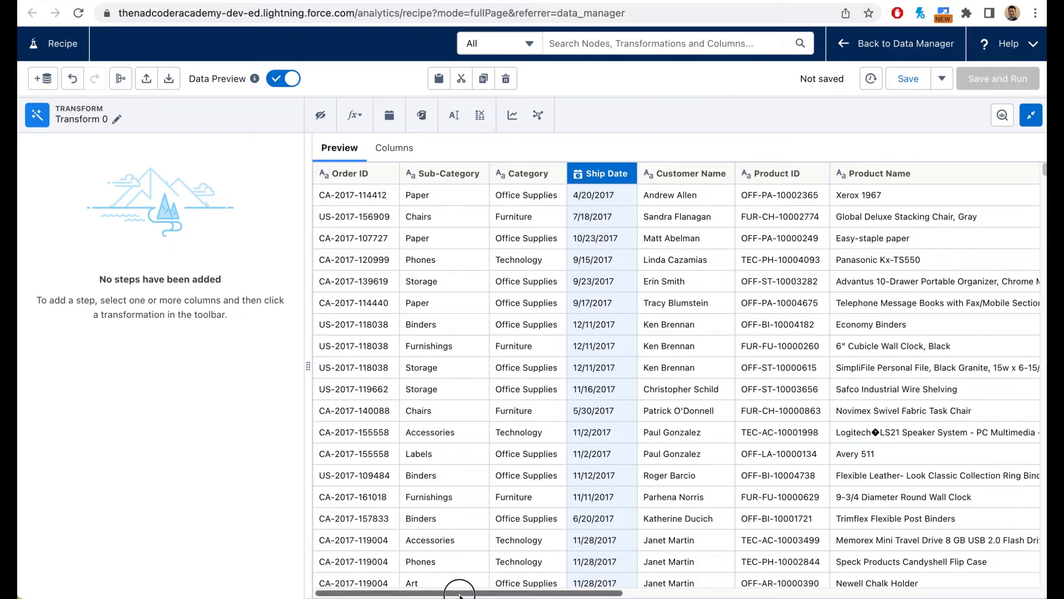
pyautogui.moveTo(459, 594); pyautogui.dragTo(544, 594)
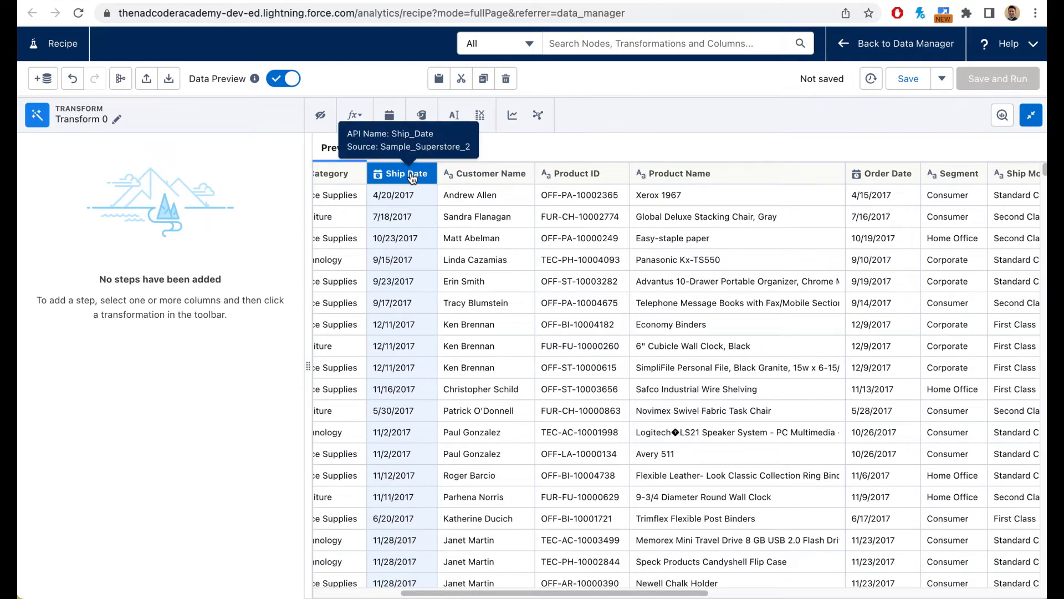
pyautogui.click(359, 119)
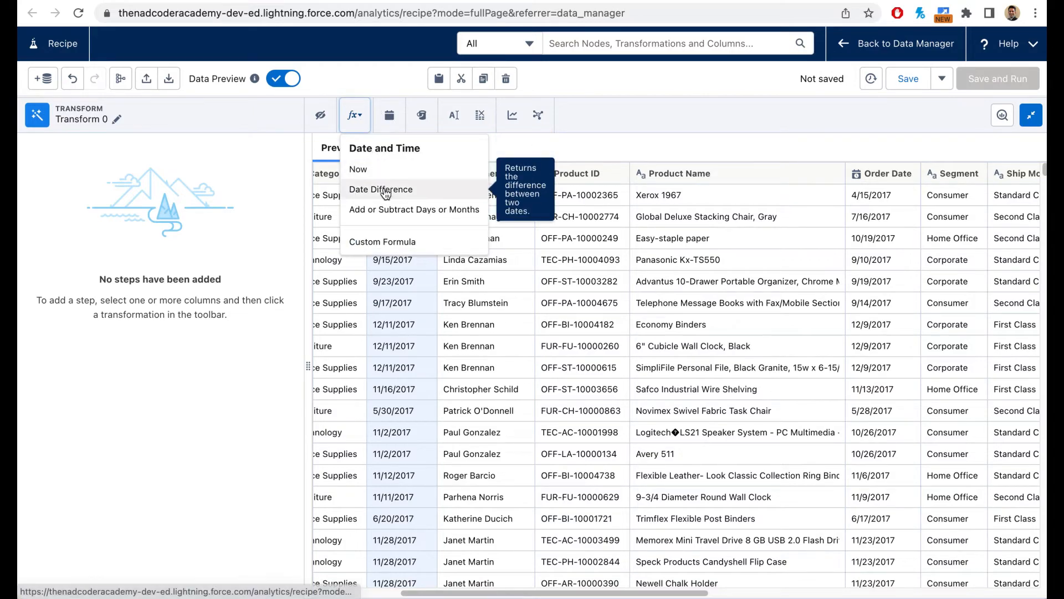
pyautogui.click(384, 192)
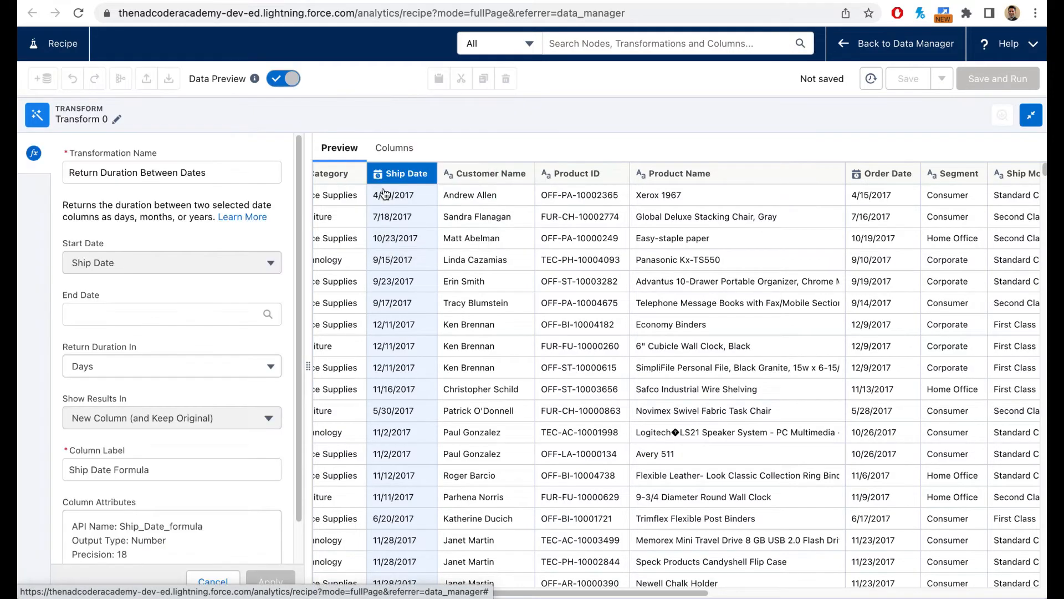
pyautogui.click(95, 314)
pyautogui.click(89, 367)
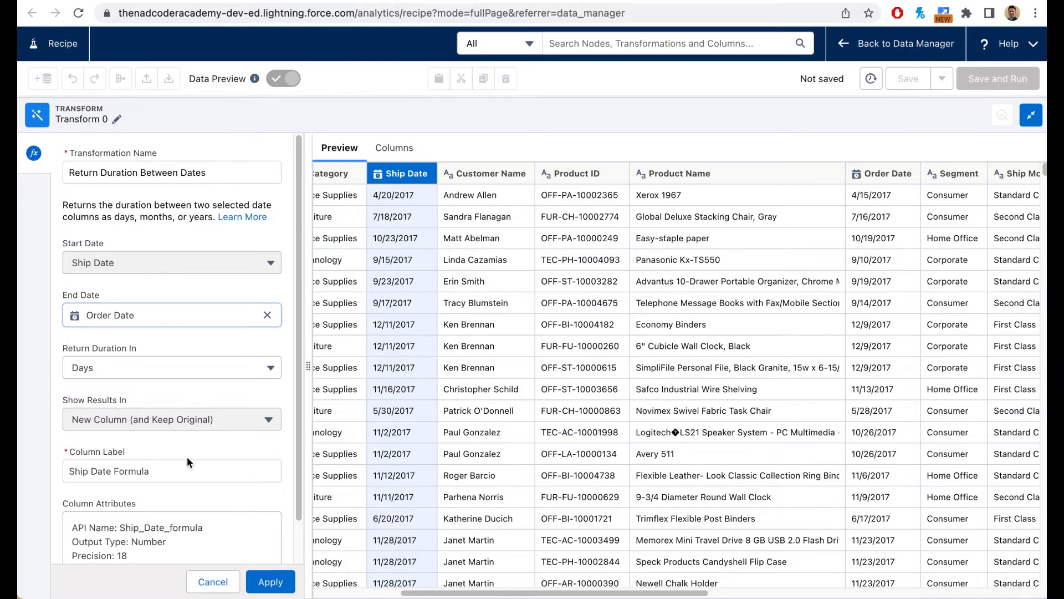
pyautogui.moveTo(161, 471); pyautogui.dragTo(20, 454)
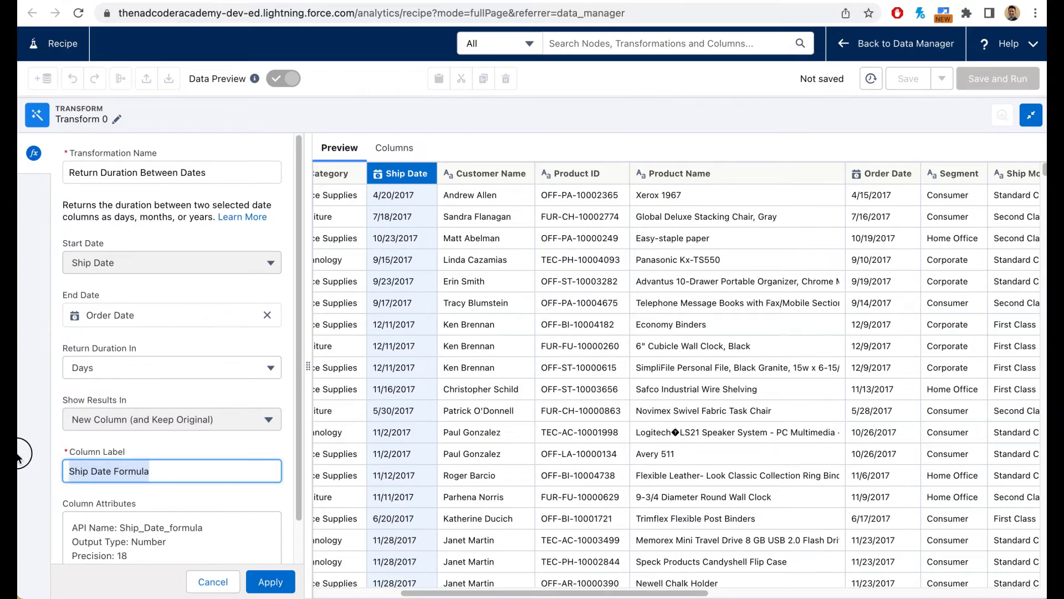
pyautogui.write('Number of Days')
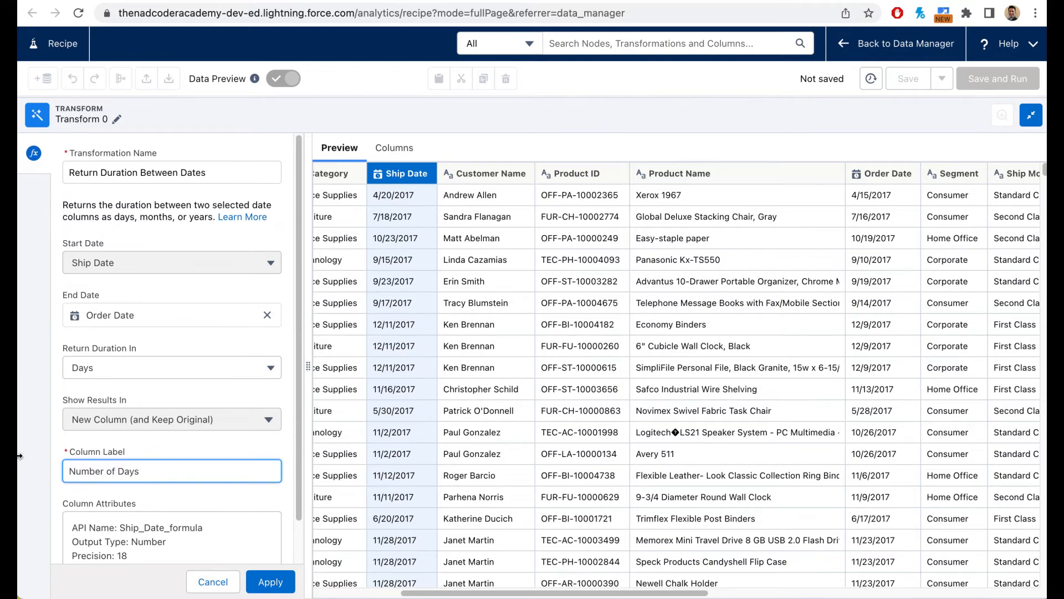
pyautogui.scroll(-1, 255, 543)
pyautogui.click(272, 583)
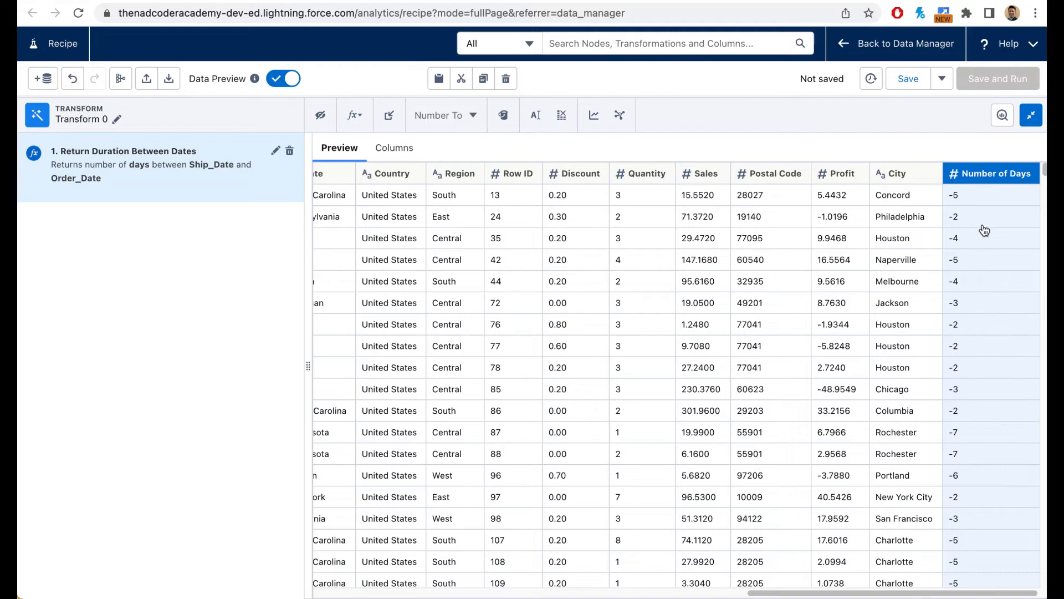
# - Delete the Return Duration Between Dates step from the Transform node
pyautogui.moveTo(784, 591); pyautogui.dragTo(299, 592)
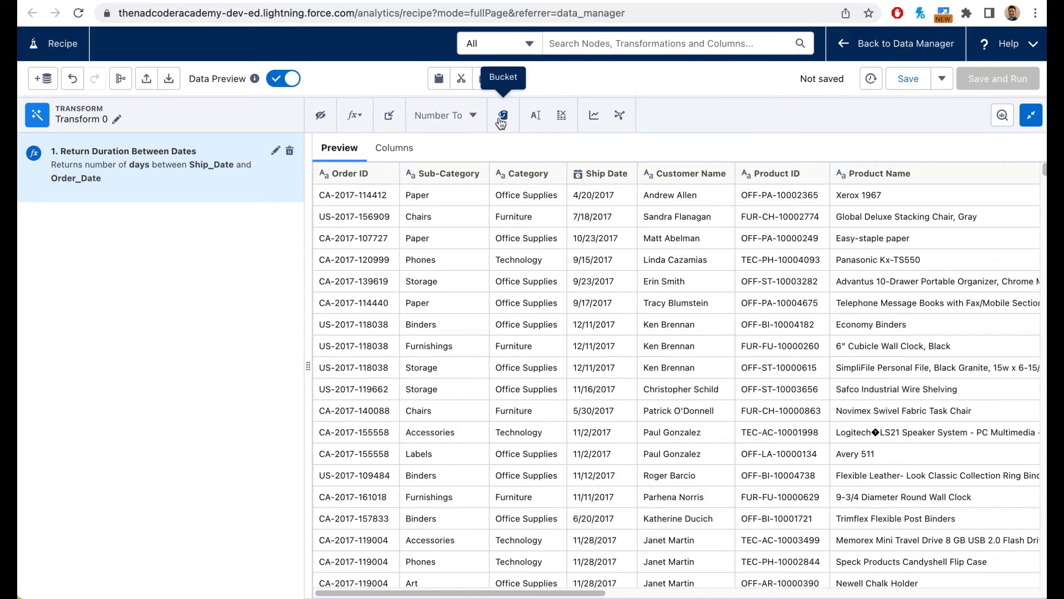
pyautogui.click(290, 154)
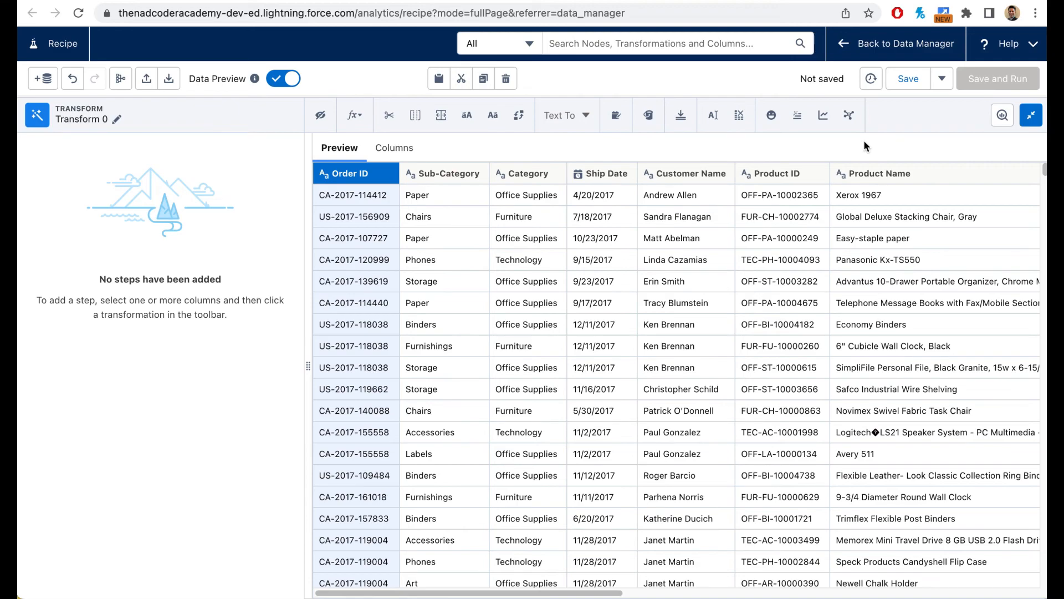
# - Examine the Sub-Category column's profile for valid, missing and frequent values, and close the profile
pyautogui.click(446, 180)
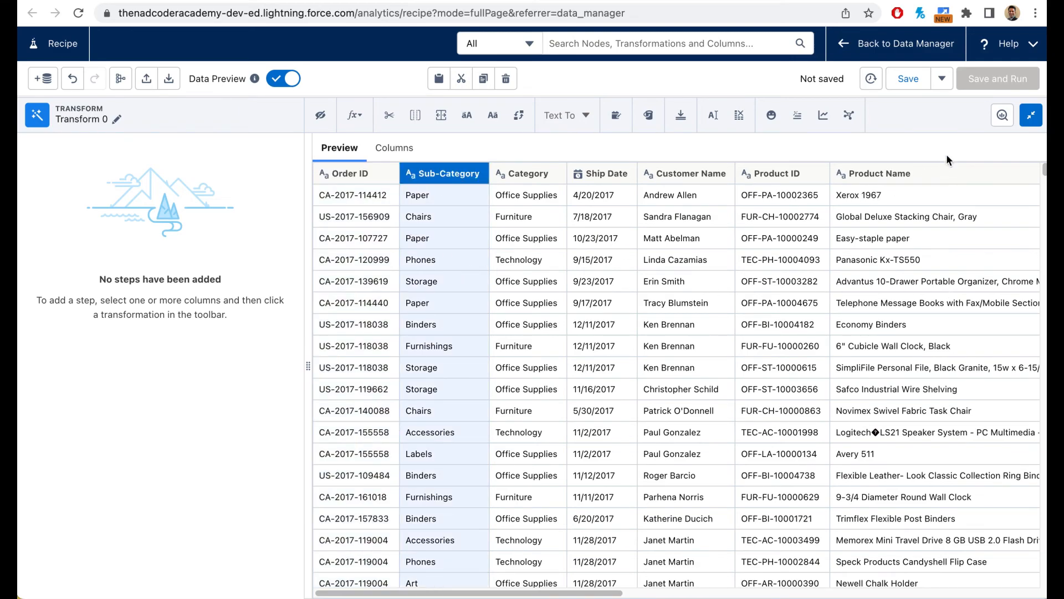
pyautogui.click(1001, 123)
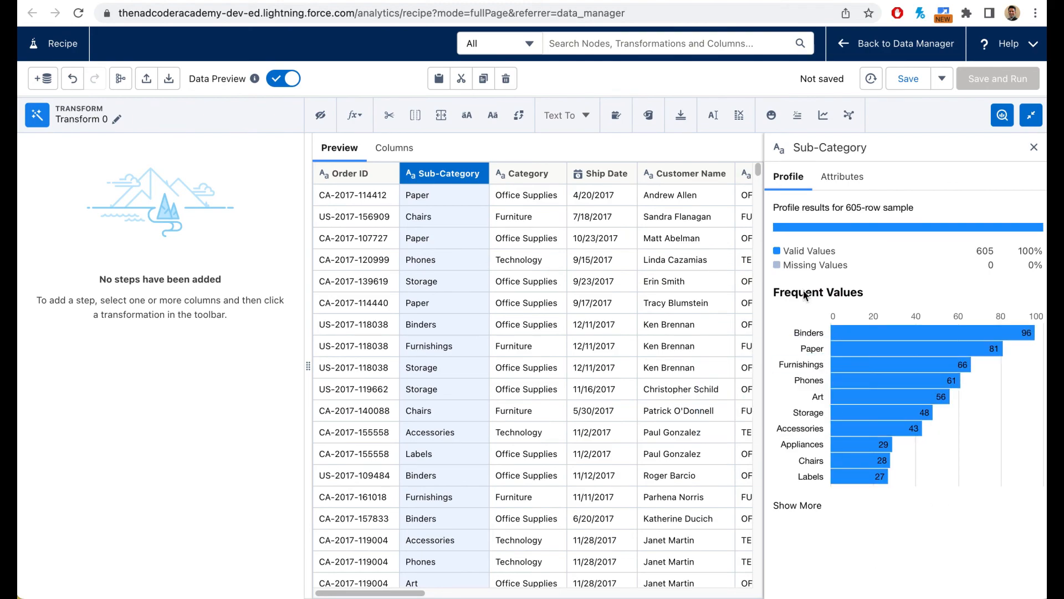
pyautogui.moveTo(830, 265); pyautogui.dragTo(777, 268)
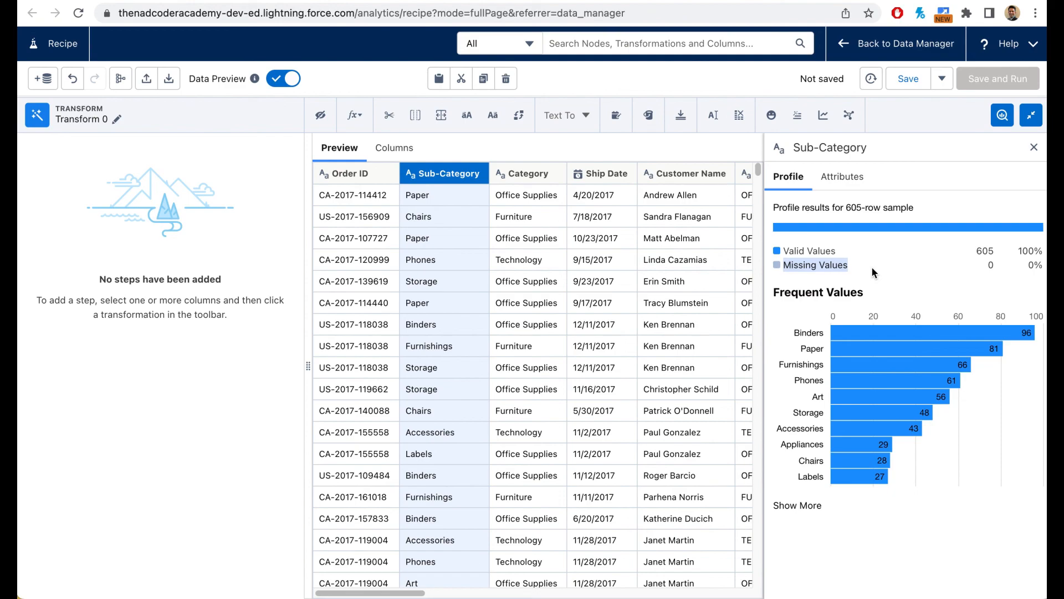
pyautogui.click(1034, 149)
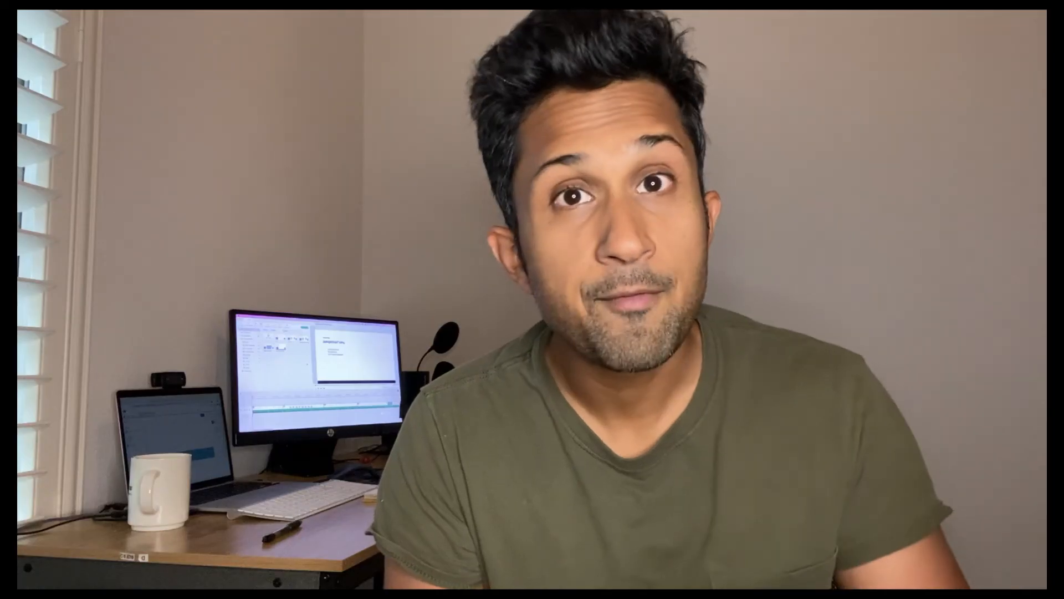